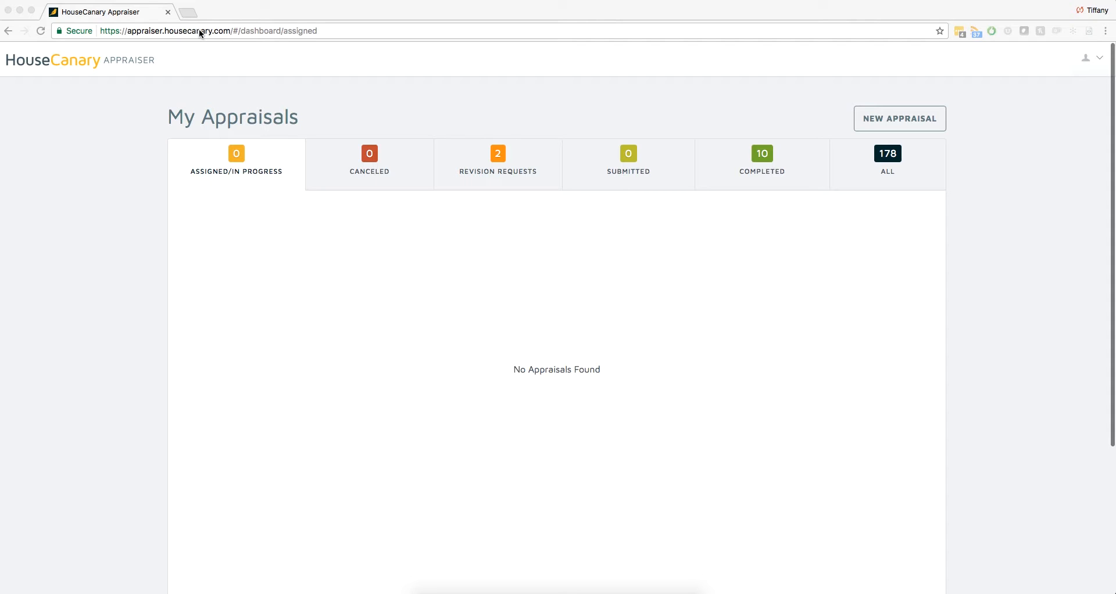
# - Open the appraisal dashboard in a separate browser window and close that window again
pyautogui.click(199, 30)
pyautogui.hotkey('ctrl', 'c')
pyautogui.hotkey('ctrl', 't')
pyautogui.hotkey('ctrl', 'v')
pyautogui.press('Return')
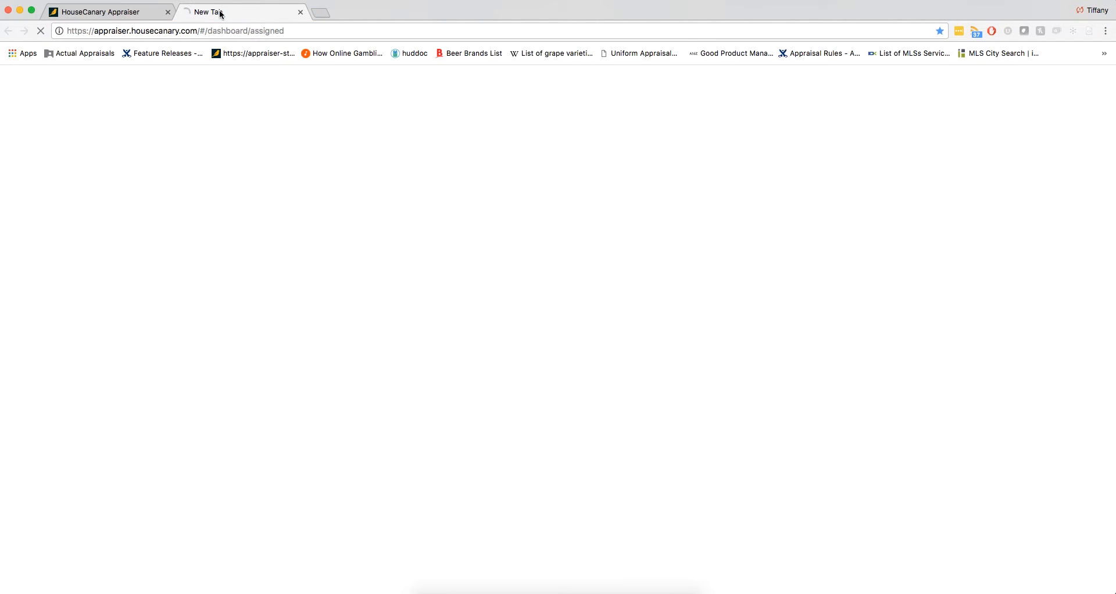
pyautogui.moveTo(232, 11); pyautogui.dragTo(469, 201)
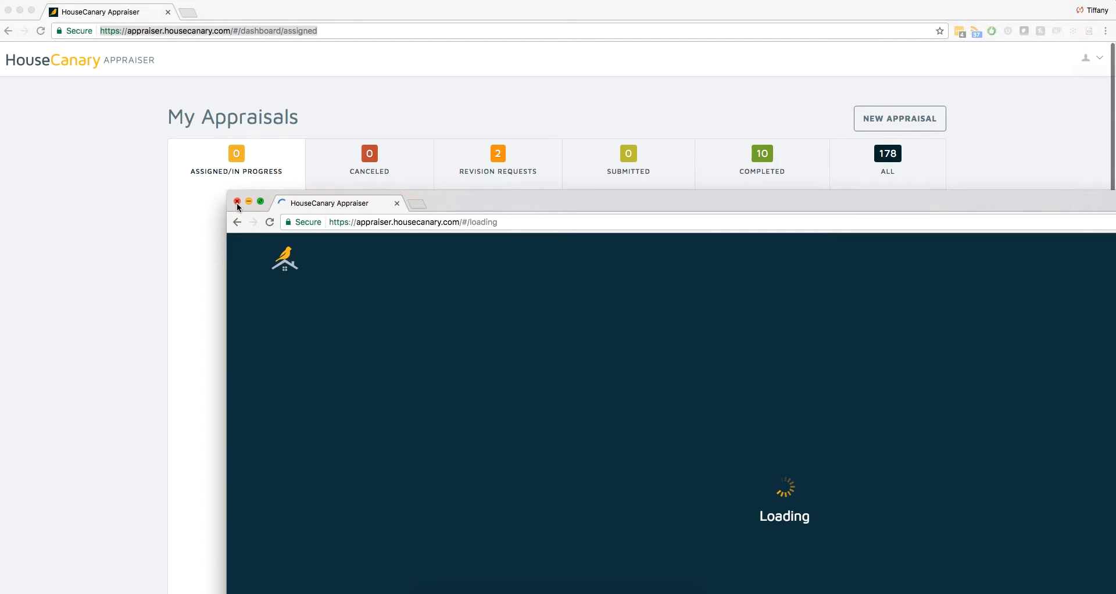
pyautogui.click(237, 201)
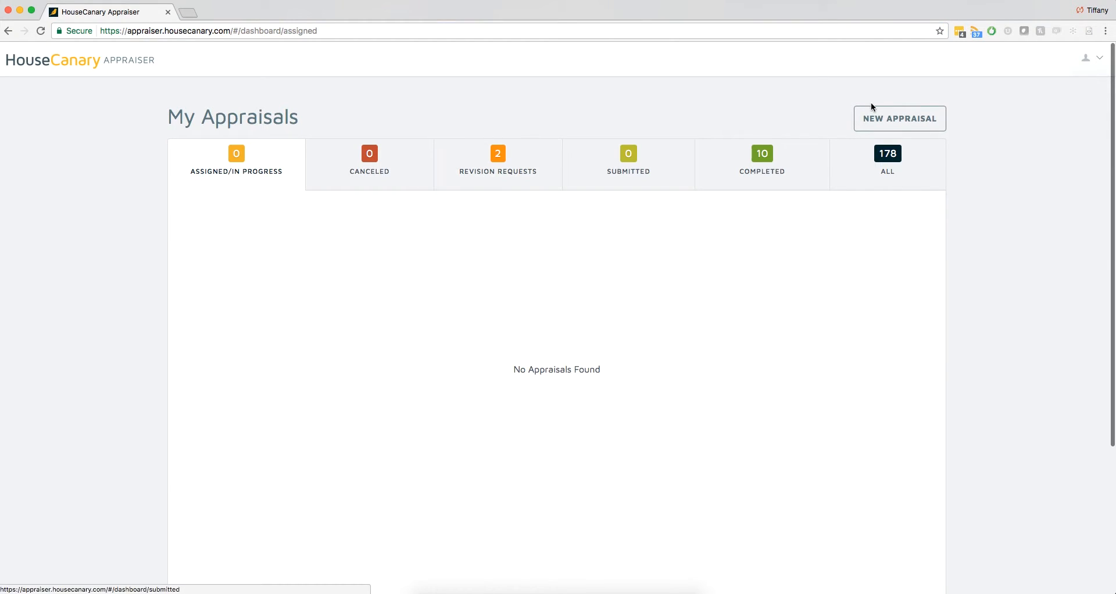
# - Review the account settings, including the contact, certification and MLS member information, and return to the appraisals dashboard
pyautogui.click(1084, 61)
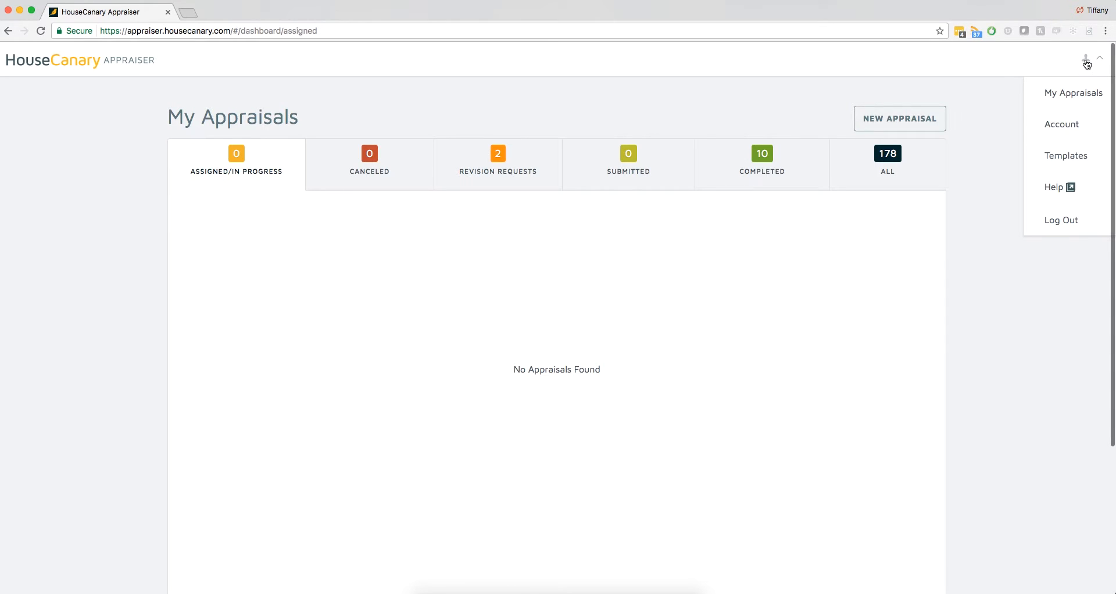
pyautogui.click(1062, 125)
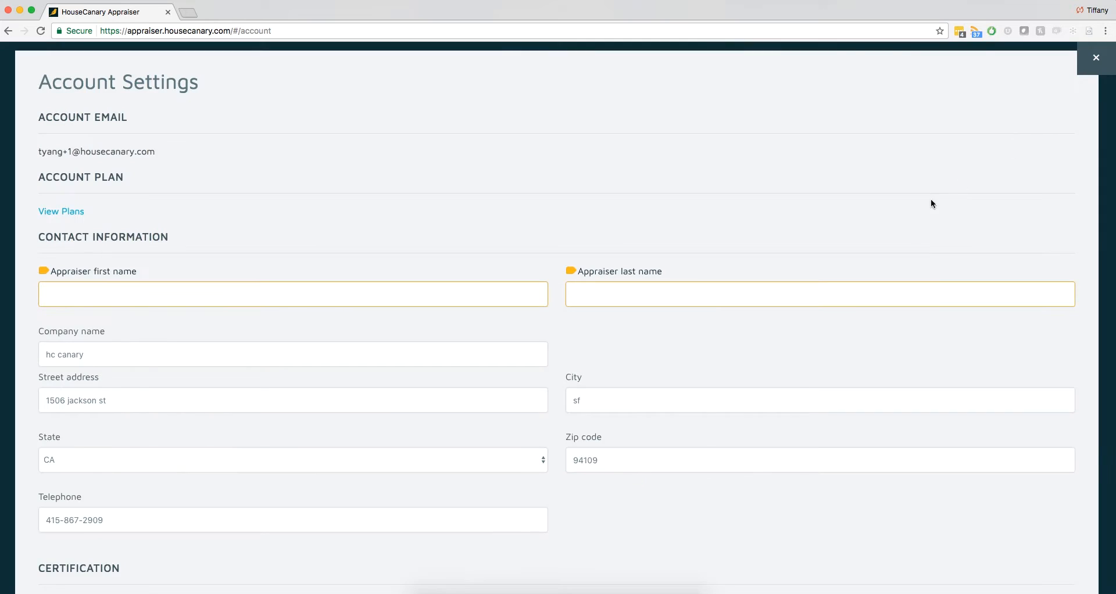
pyautogui.scroll(-10, 862, 323)
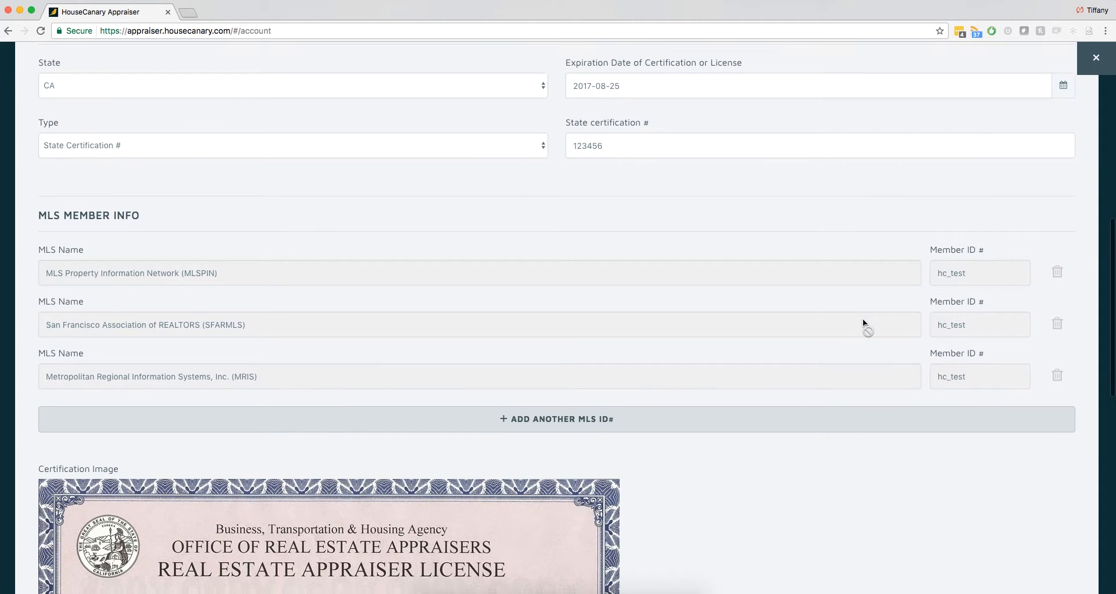
pyautogui.click(1095, 58)
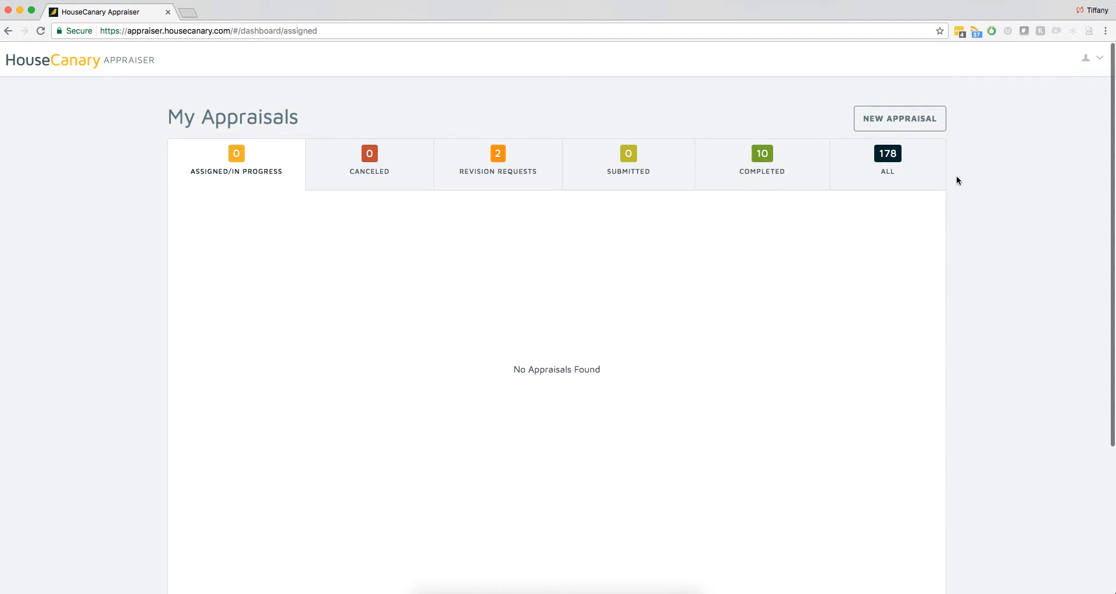
# - Start a new appraisal and enter the subject property's street address, city, state and zip code
pyautogui.click(916, 119)
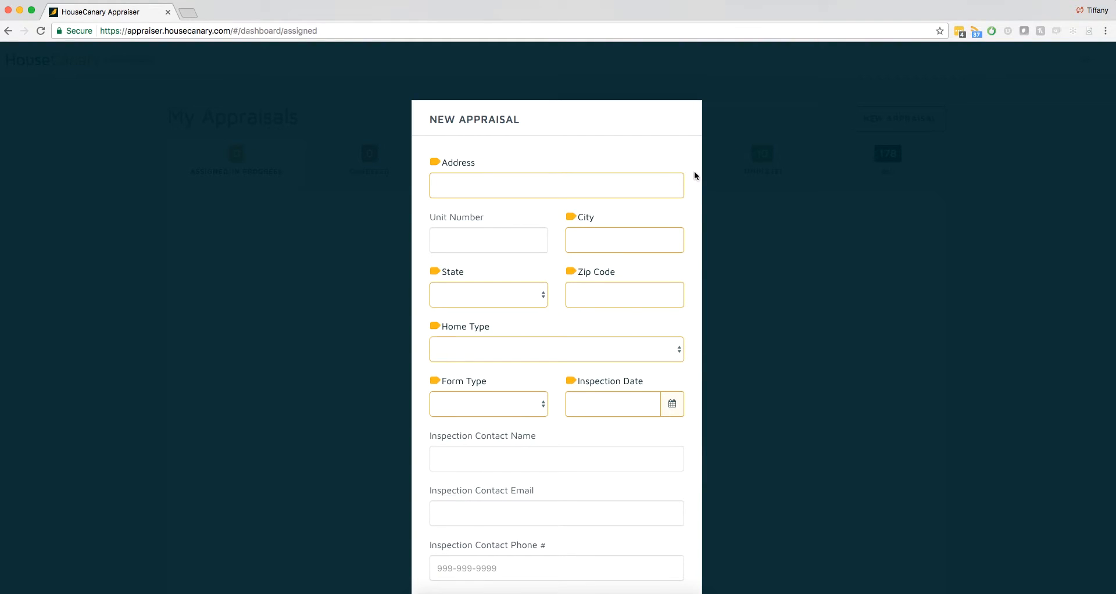
pyautogui.click(665, 183)
pyautogui.press('Tab')
pyautogui.press('Tab')
pyautogui.write('sf')
pyautogui.press('Tab')
pyautogui.write('ca')
pyautogui.press('Tab')
pyautogui.write('94131')
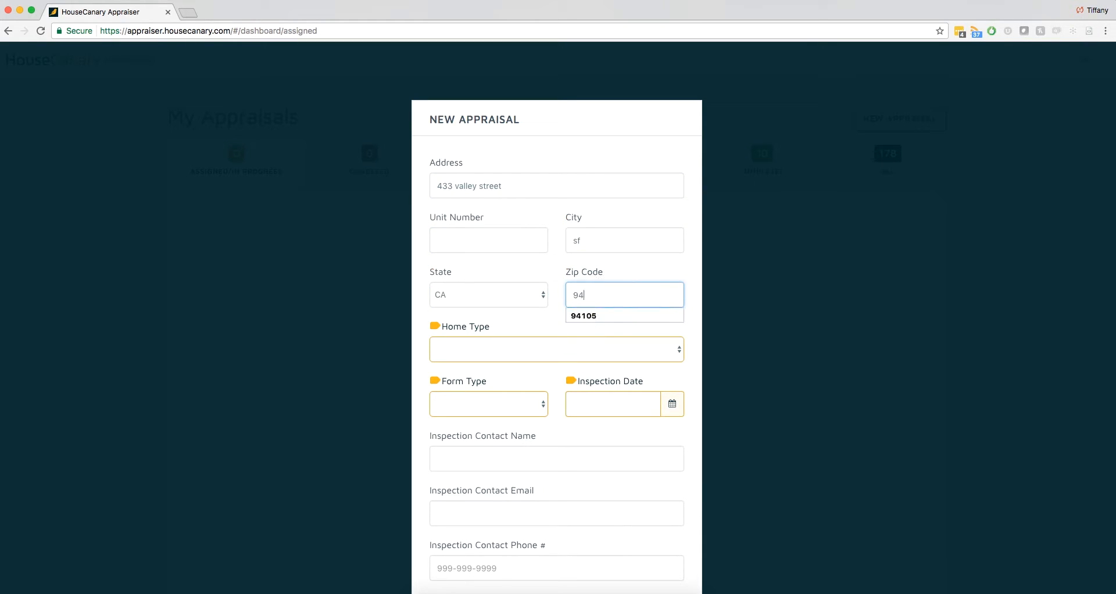
# - Set the home type to SFR (single family residential), the form type to 1004 - URAR and the inspection date to 06/16/2017
pyautogui.press('Tab')
pyautogui.press('s')
pyautogui.press('Tab')
pyautogui.press('1')
pyautogui.press('Tab')
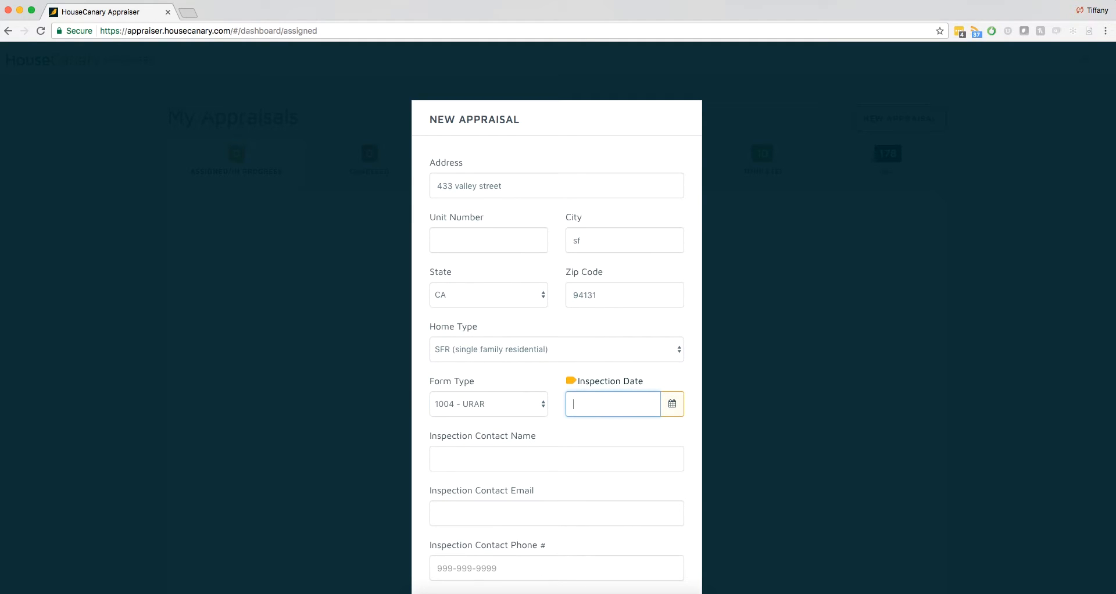
pyautogui.click(650, 399)
pyautogui.click(714, 514)
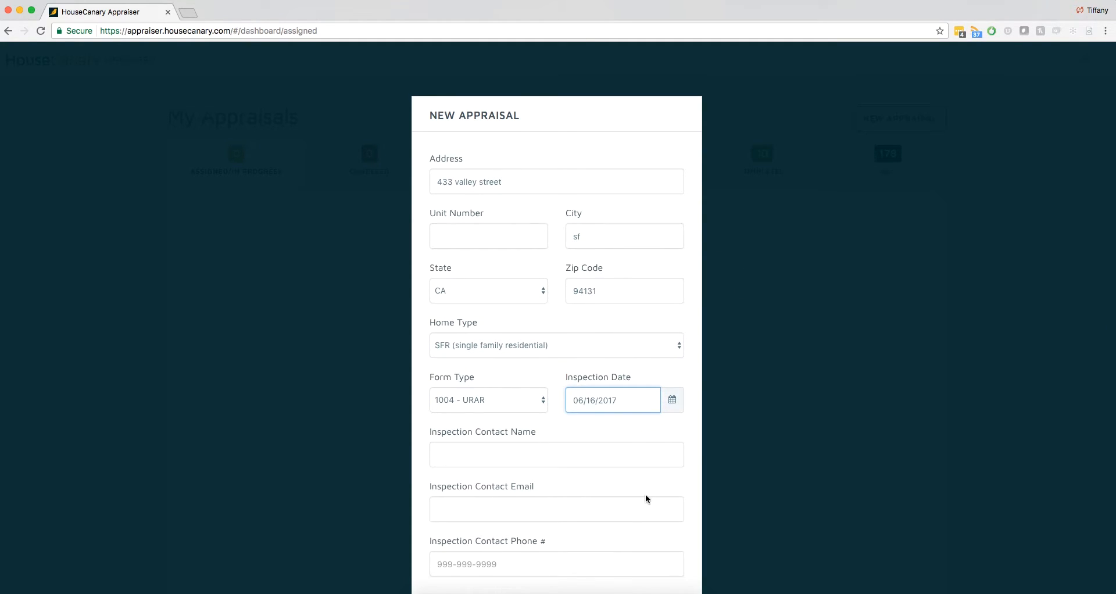
# - Add the new appraisal and begin working on it from the assigned appraisals
pyautogui.scroll(-2, 645, 494)
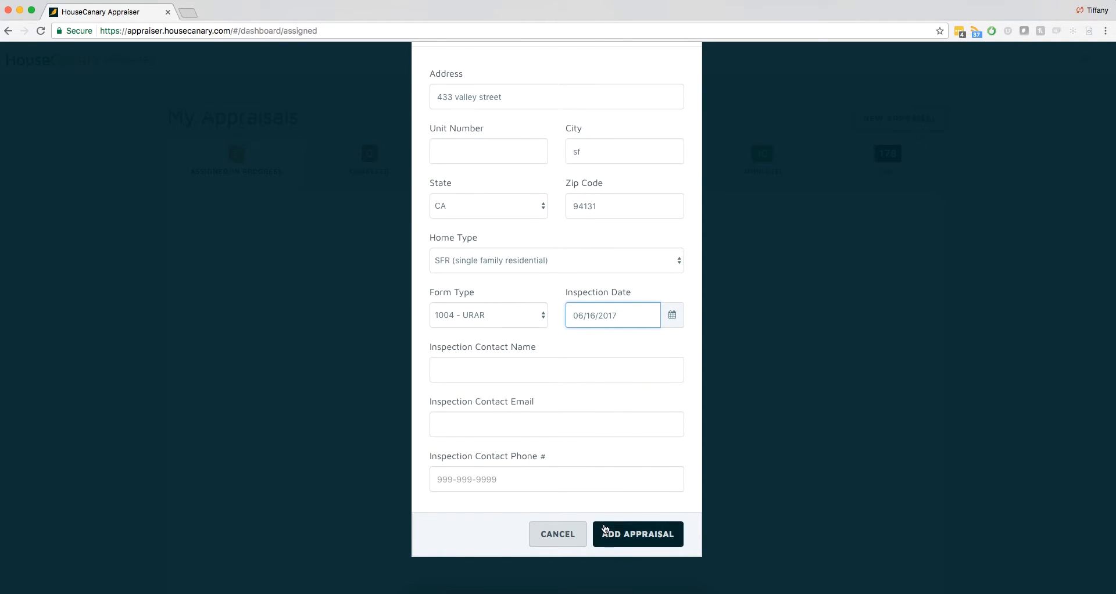
pyautogui.click(621, 539)
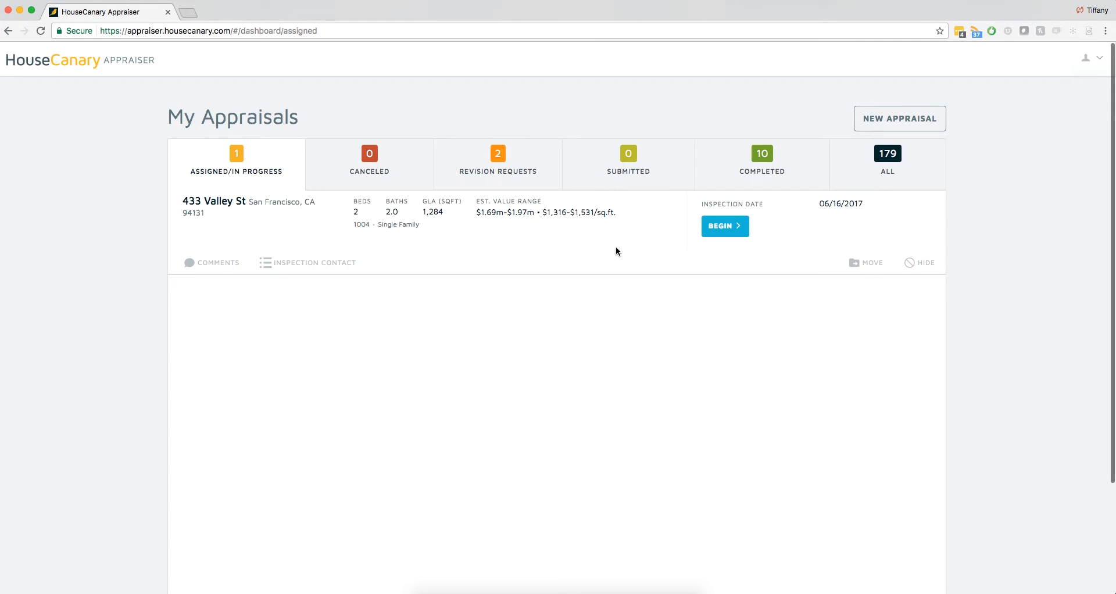
pyautogui.click(718, 232)
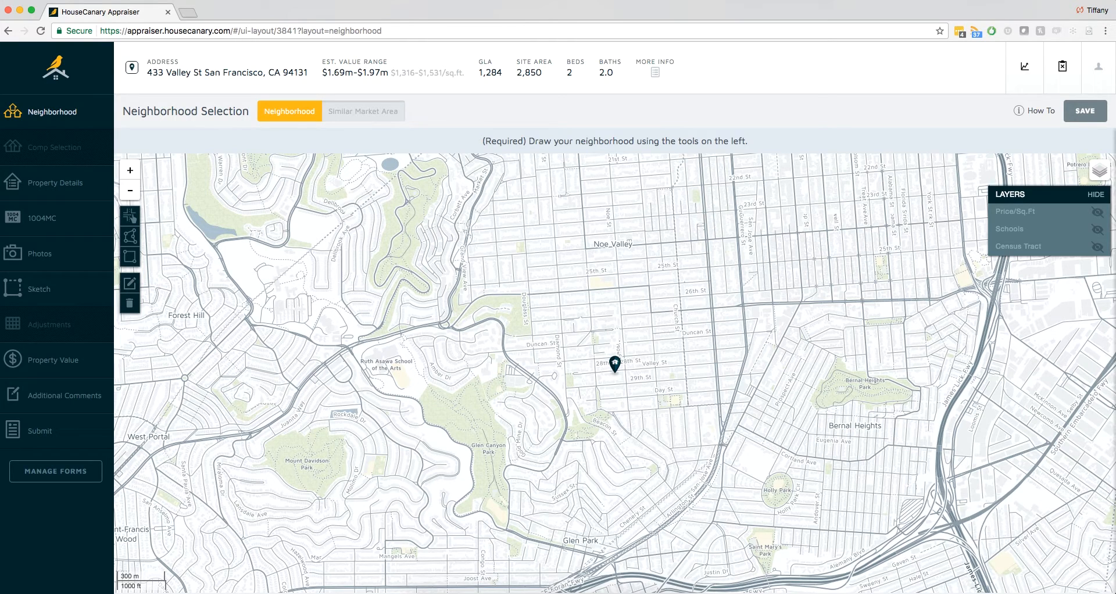
# - Examine the subject property's additional information, including its details, listing remarks and further photos
pyautogui.click(654, 74)
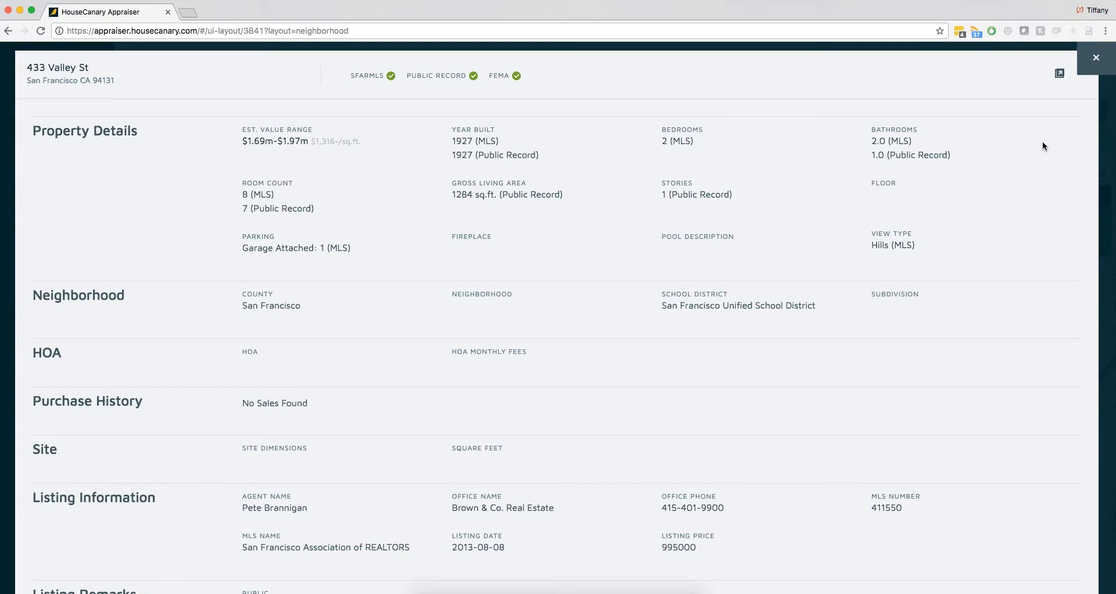
pyautogui.scroll(-5, 1042, 146)
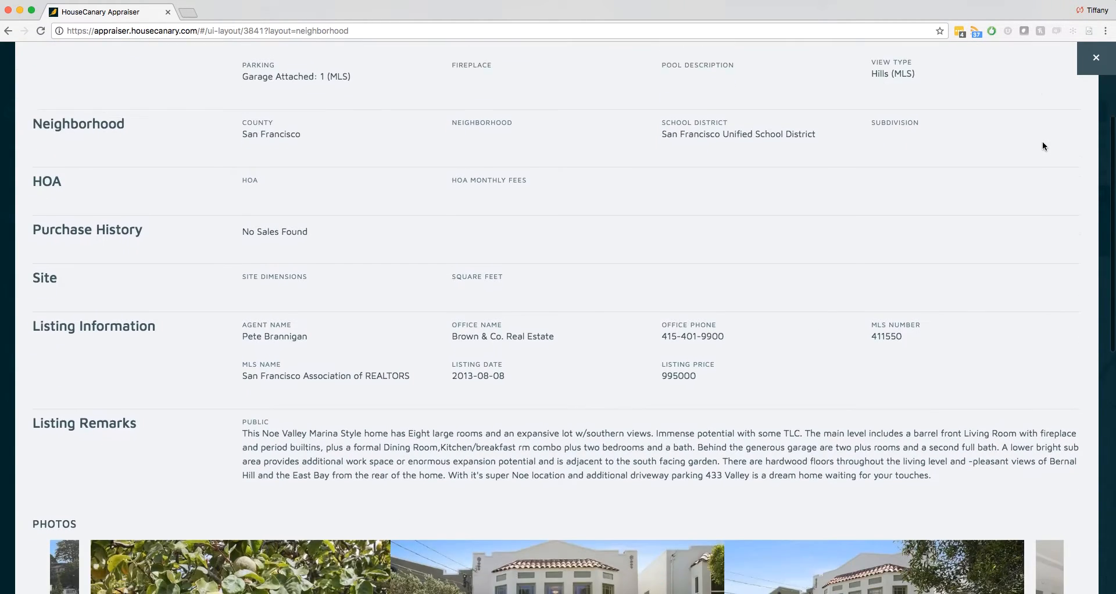
pyautogui.scroll(-9, 1042, 145)
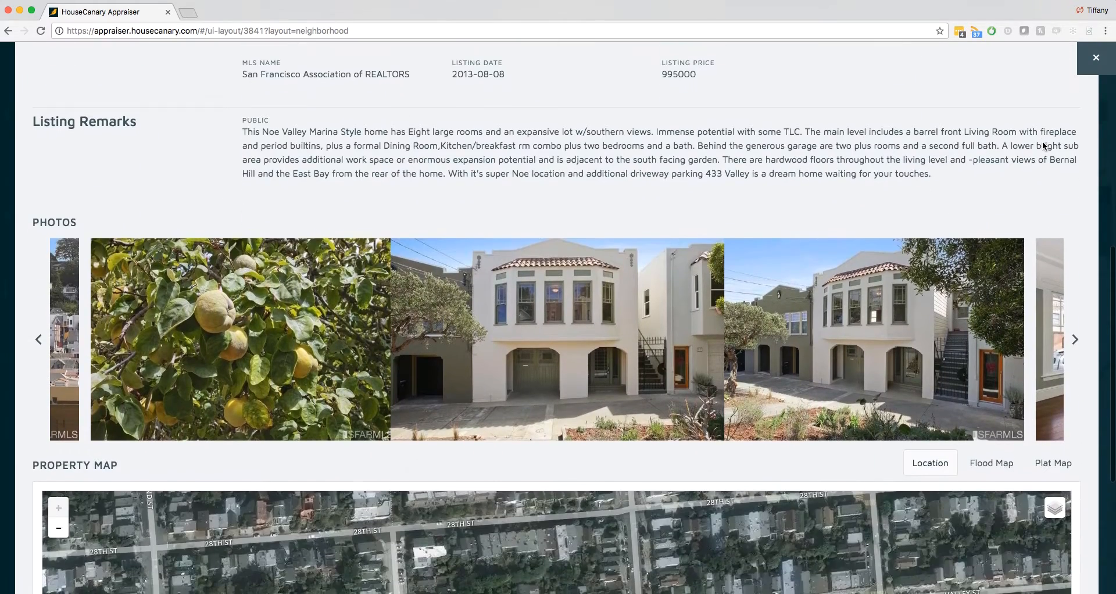
pyautogui.click(1075, 342)
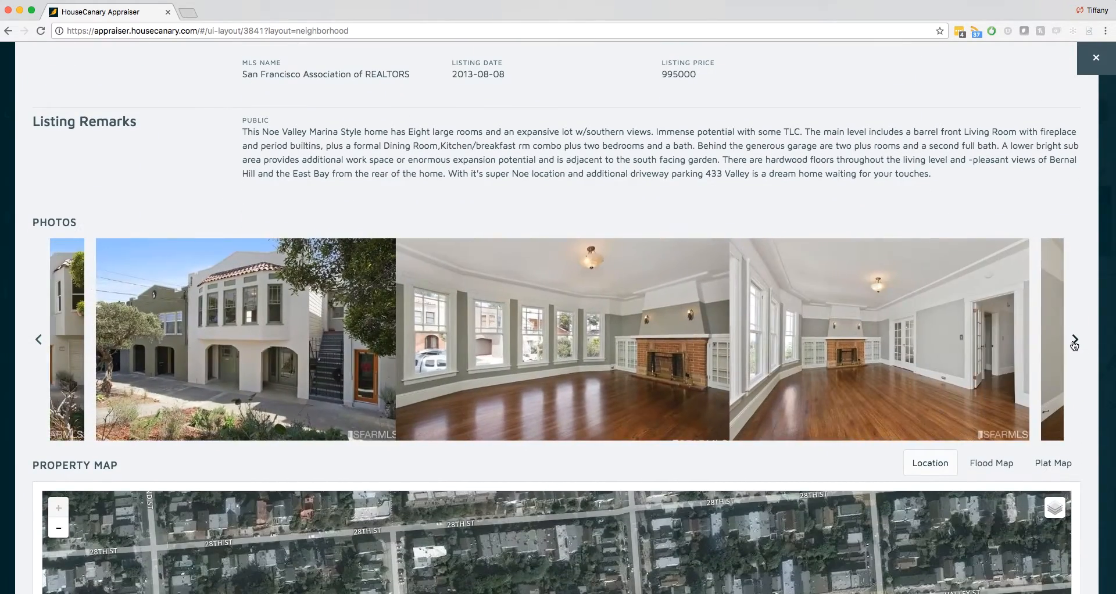
# - View the property map in Mapbox and Satellite styles, check the flood and plat maps, and close the property information
pyautogui.scroll(-8, 1075, 345)
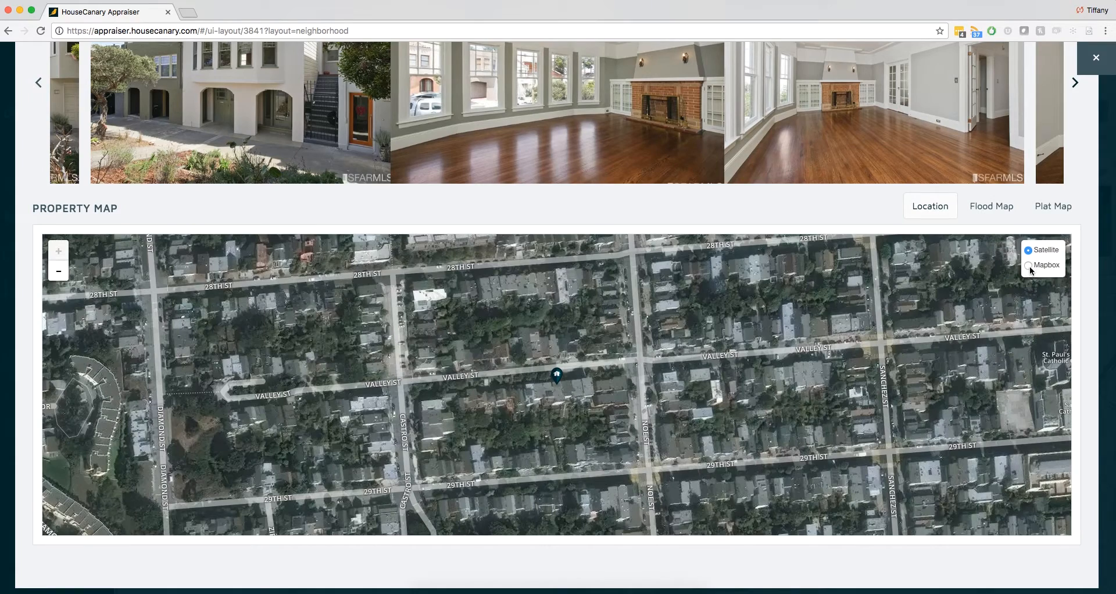
pyautogui.click(1028, 266)
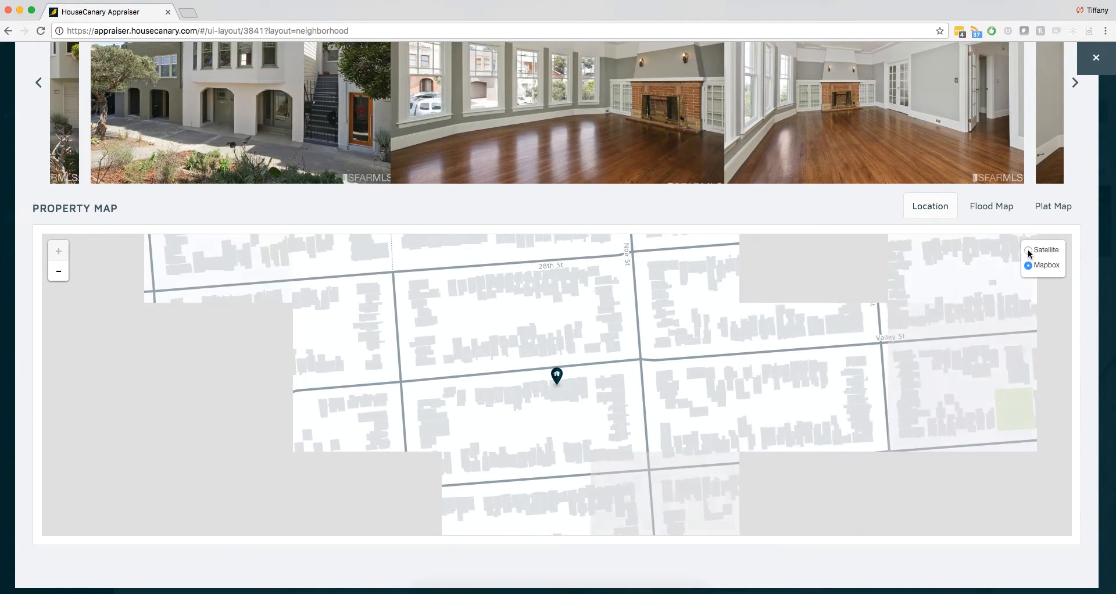
pyautogui.click(1027, 251)
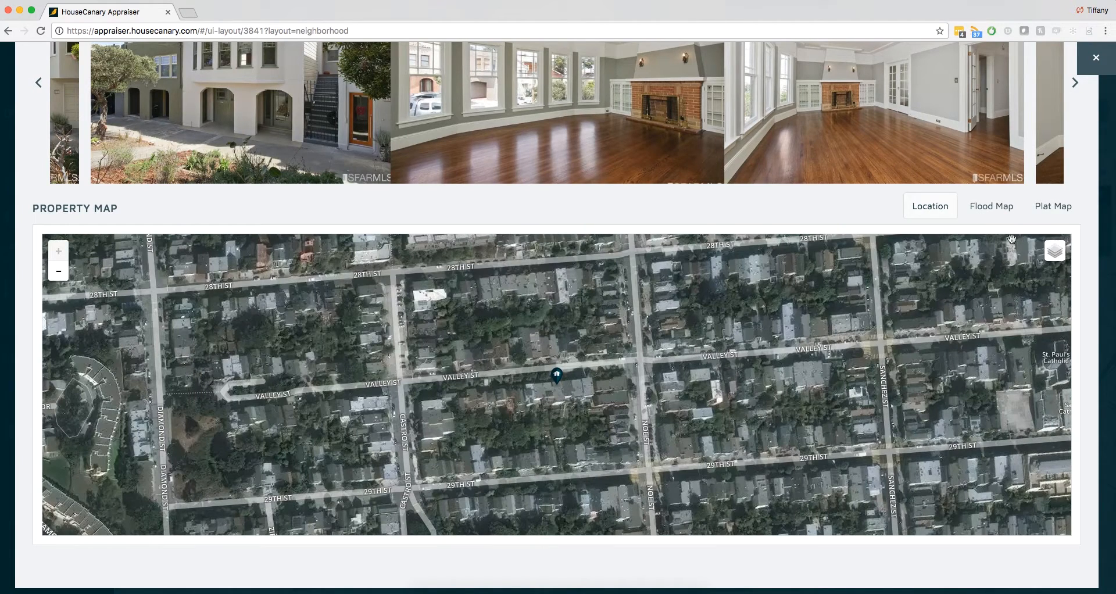
pyautogui.click(990, 208)
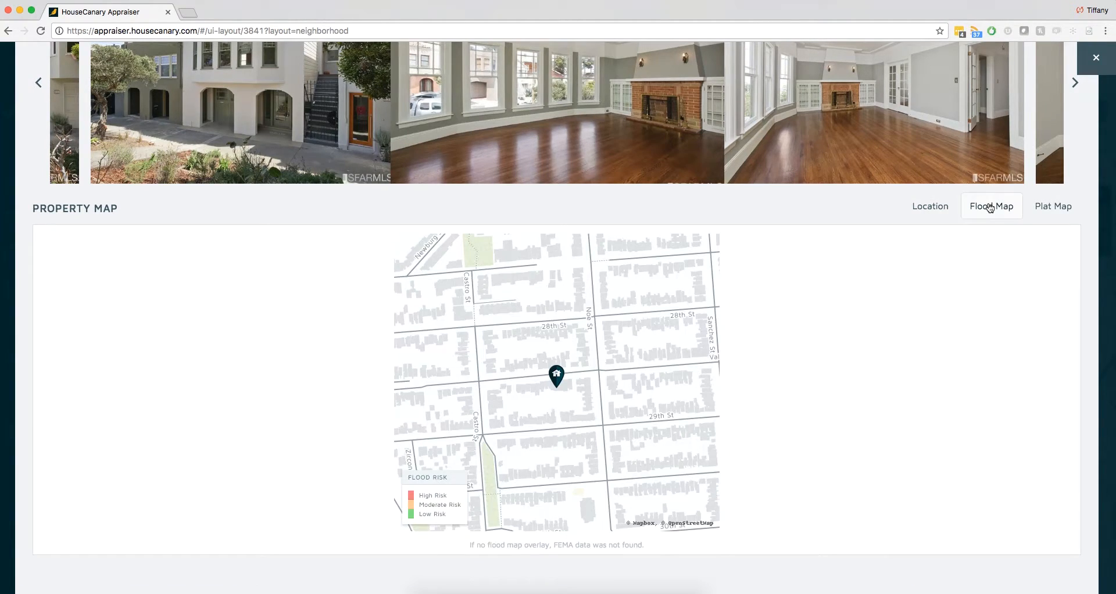
pyautogui.click(1044, 208)
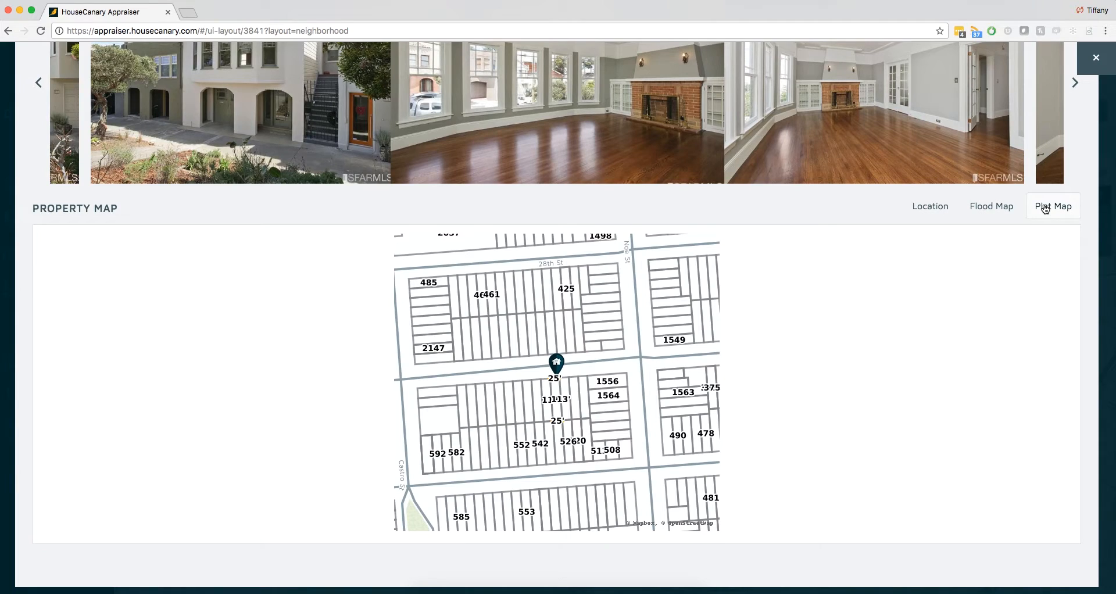
pyautogui.click(1095, 57)
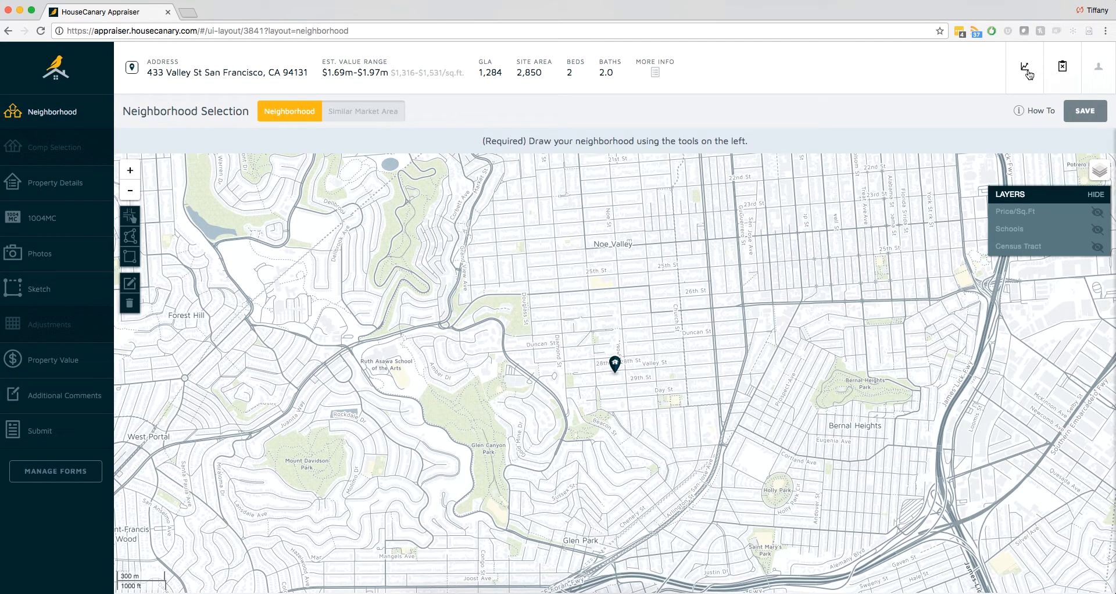
# - Examine the zip-level Market Environment charts for market index, months supply, days on market and estimated monthly sales
pyautogui.click(1027, 72)
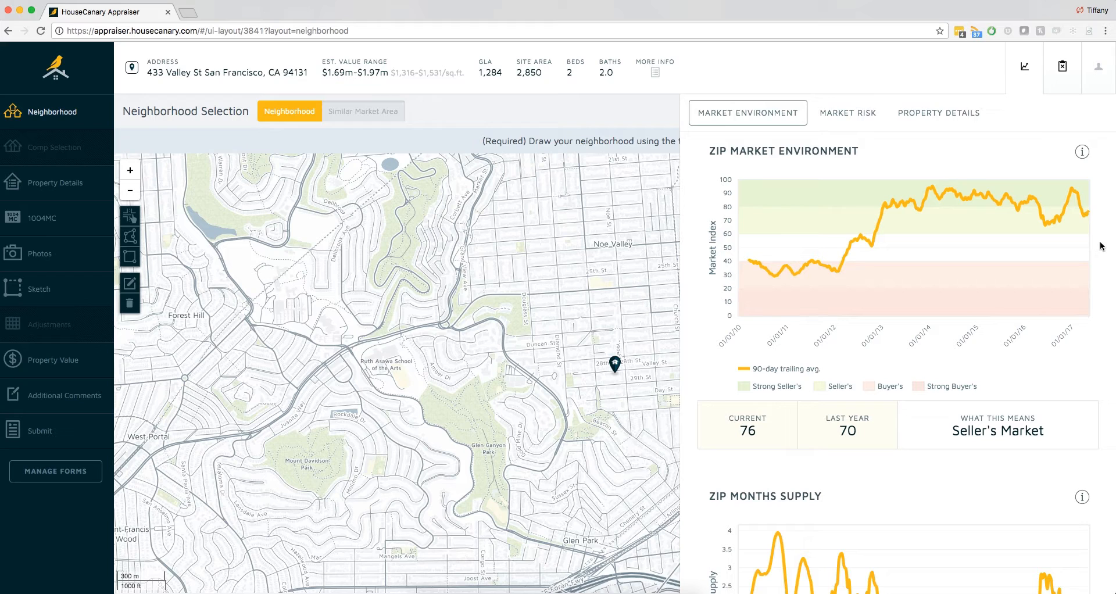
pyautogui.scroll(-4, 1100, 246)
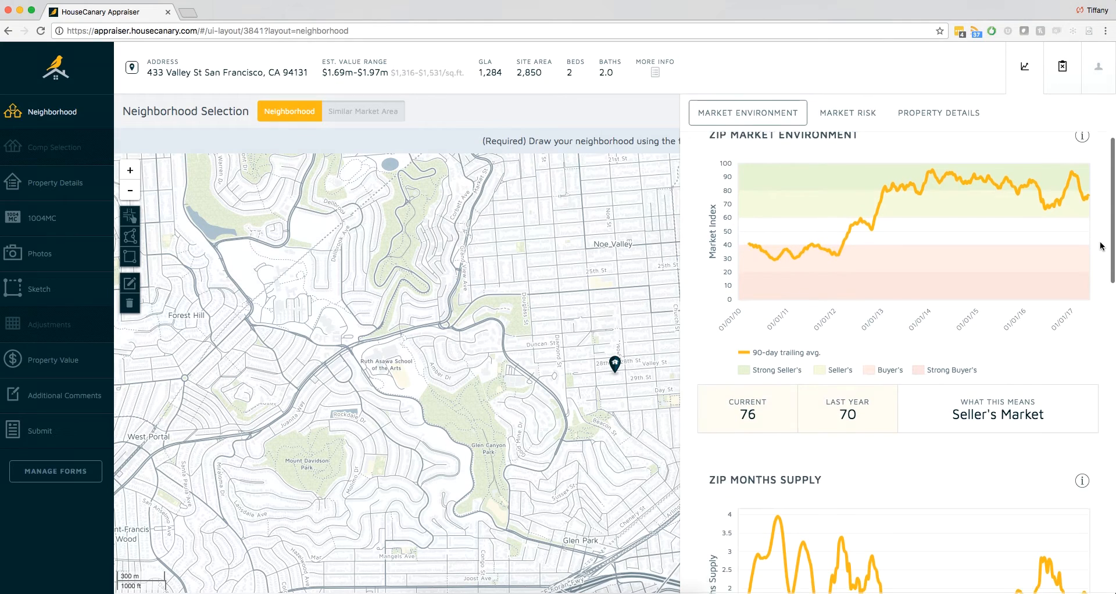
pyautogui.scroll(-2, 1100, 246)
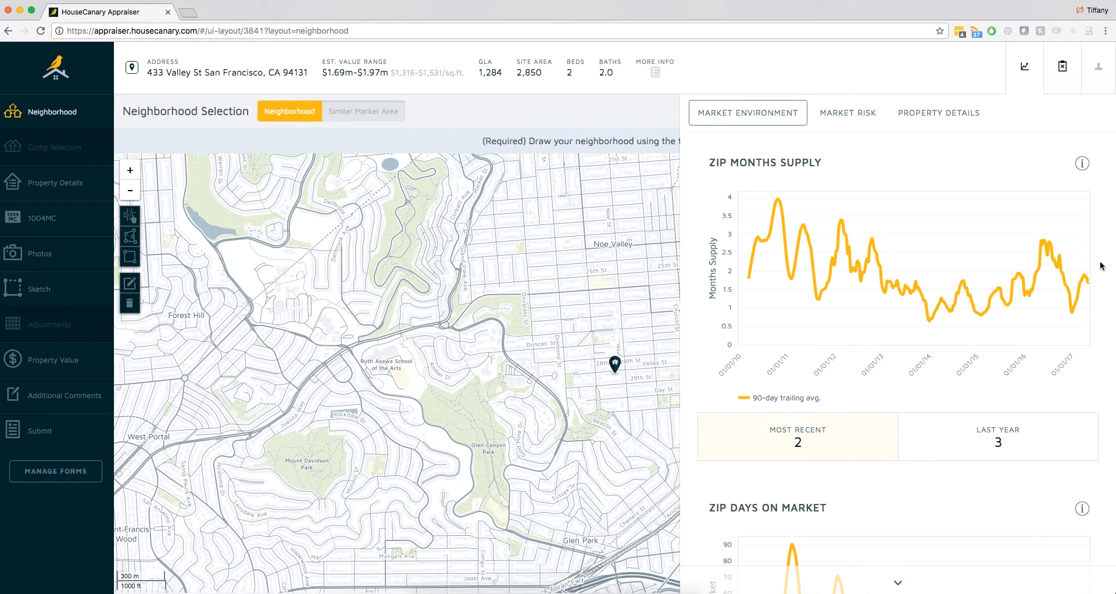
pyautogui.scroll(-5, 1100, 269)
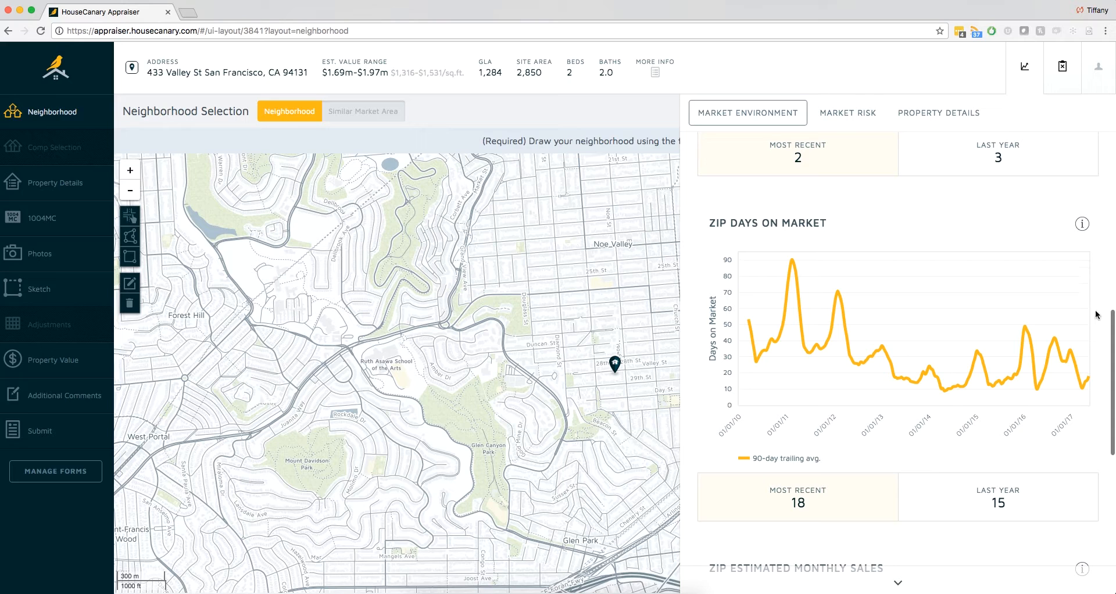
pyautogui.scroll(-1, 1098, 352)
pyautogui.scroll(-10, 1098, 354)
# - Review the Market Risk and Property Details charts for the zip code and close the market data
pyautogui.click(861, 110)
pyautogui.scroll(-1, 904, 236)
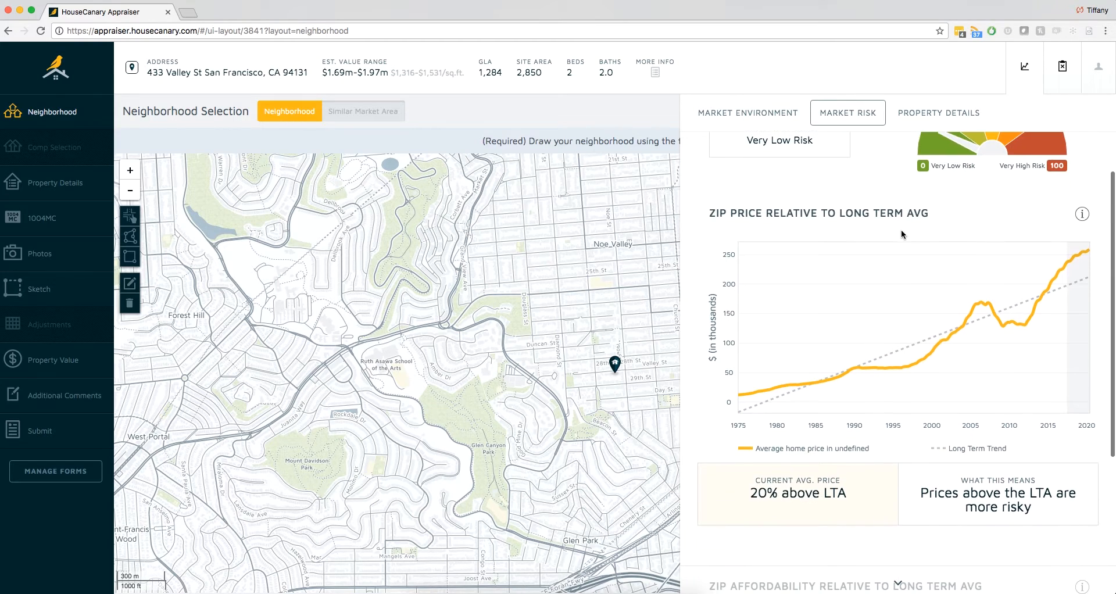
pyautogui.click(942, 115)
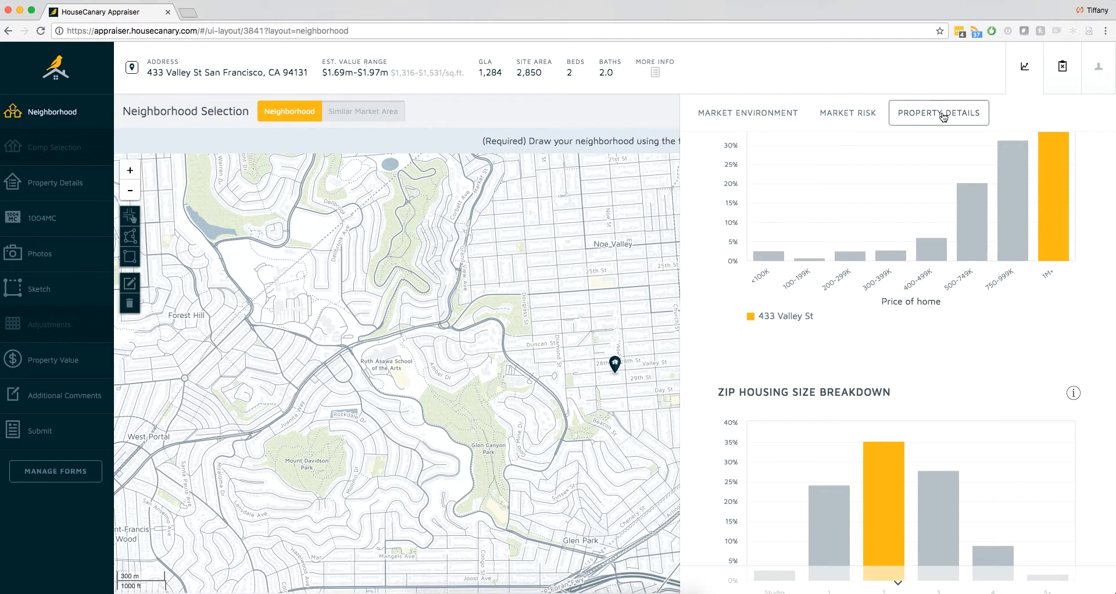
pyautogui.scroll(-1, 1092, 173)
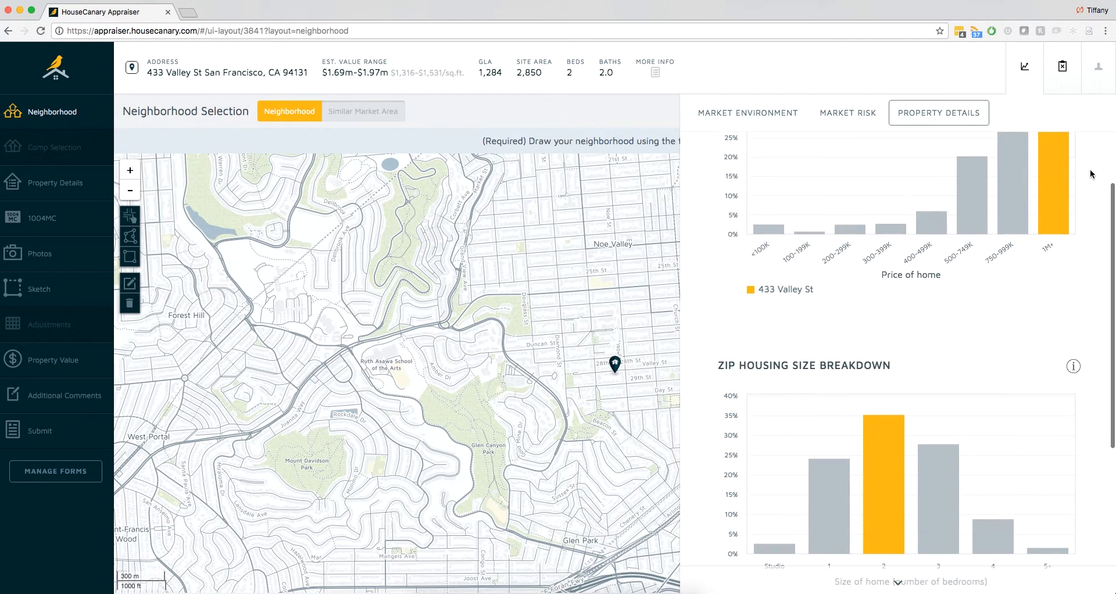
pyautogui.scroll(-3, 1076, 259)
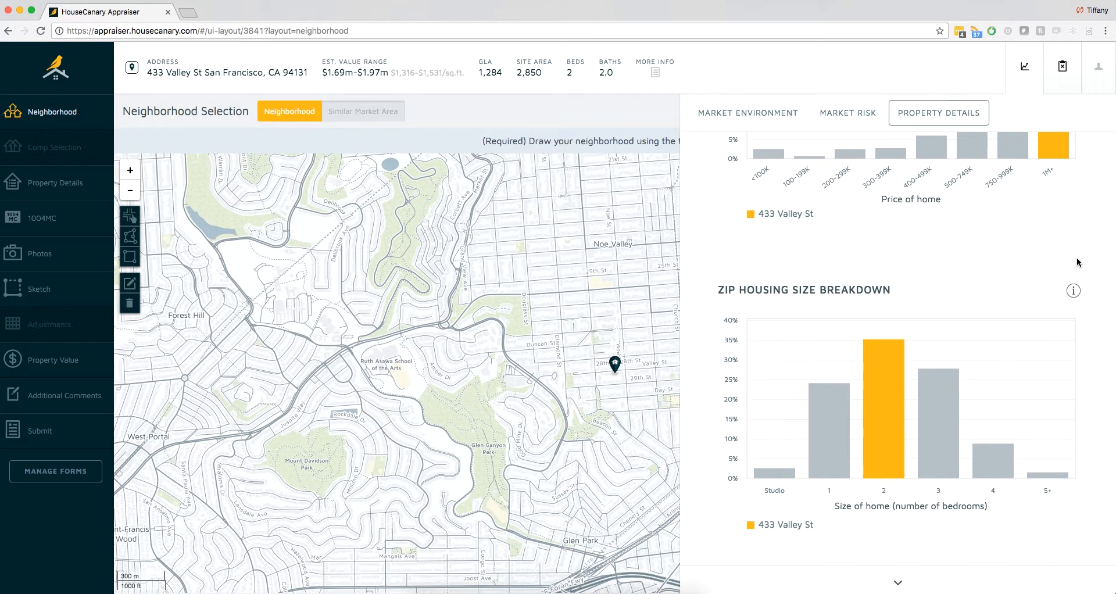
pyautogui.scroll(-1, 1077, 259)
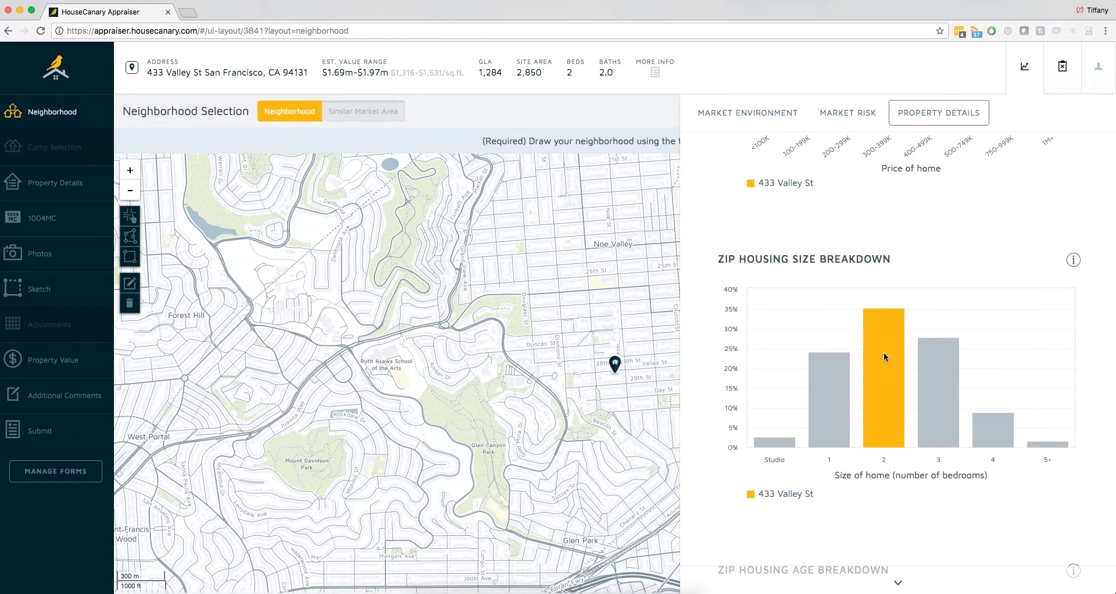
pyautogui.click(1024, 66)
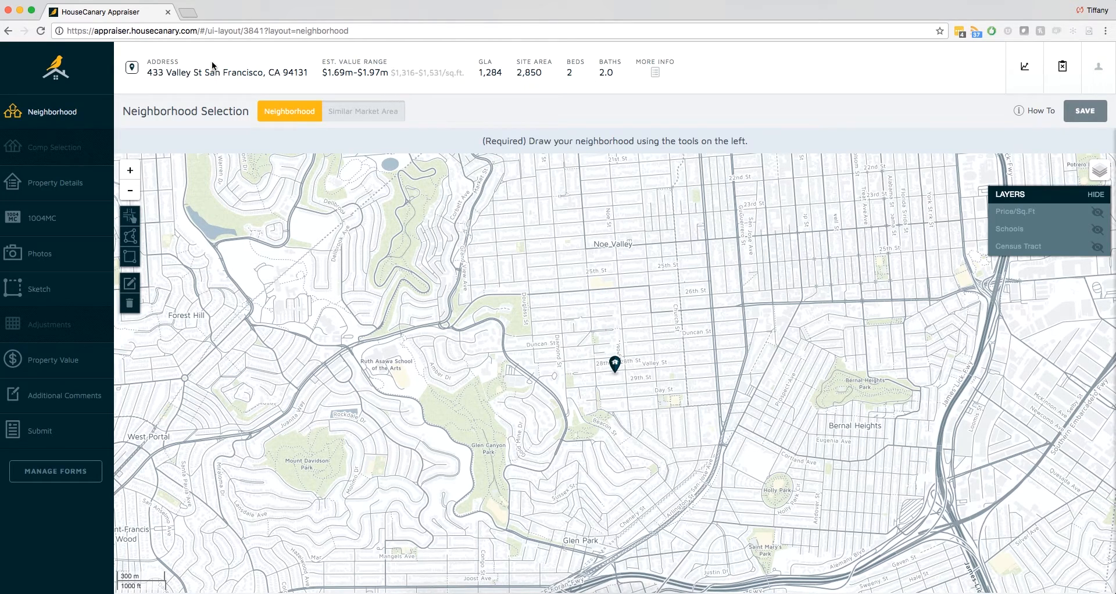
# - Try moving the subject property's pin to the block just west of Castro St, check it in Mapbox style, and cancel the location update
pyautogui.click(133, 71)
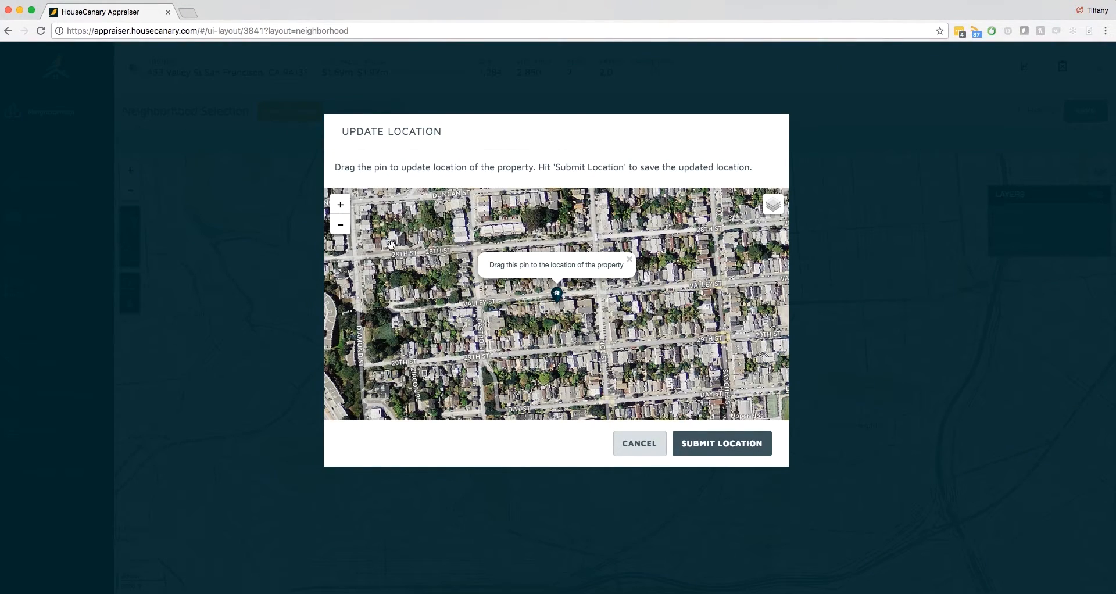
pyautogui.moveTo(556, 294); pyautogui.dragTo(454, 271)
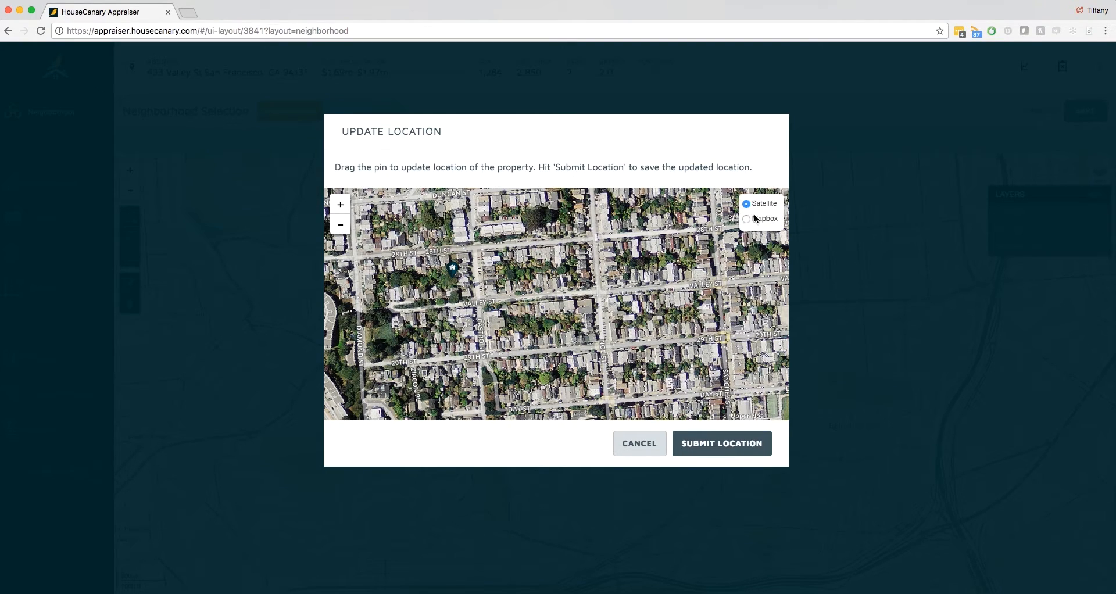
pyautogui.click(747, 220)
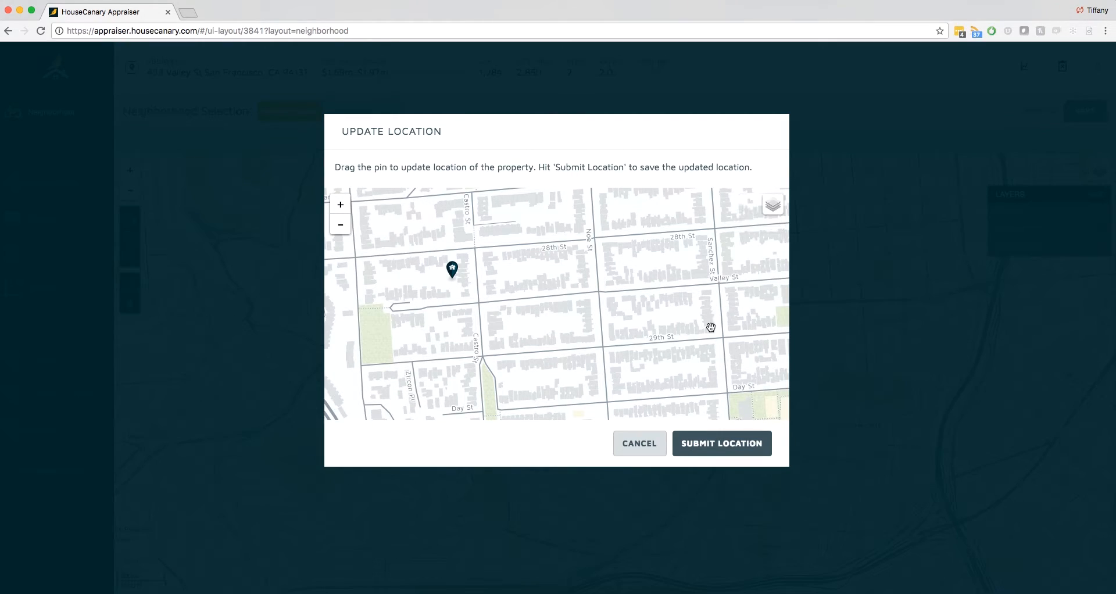
pyautogui.click(651, 443)
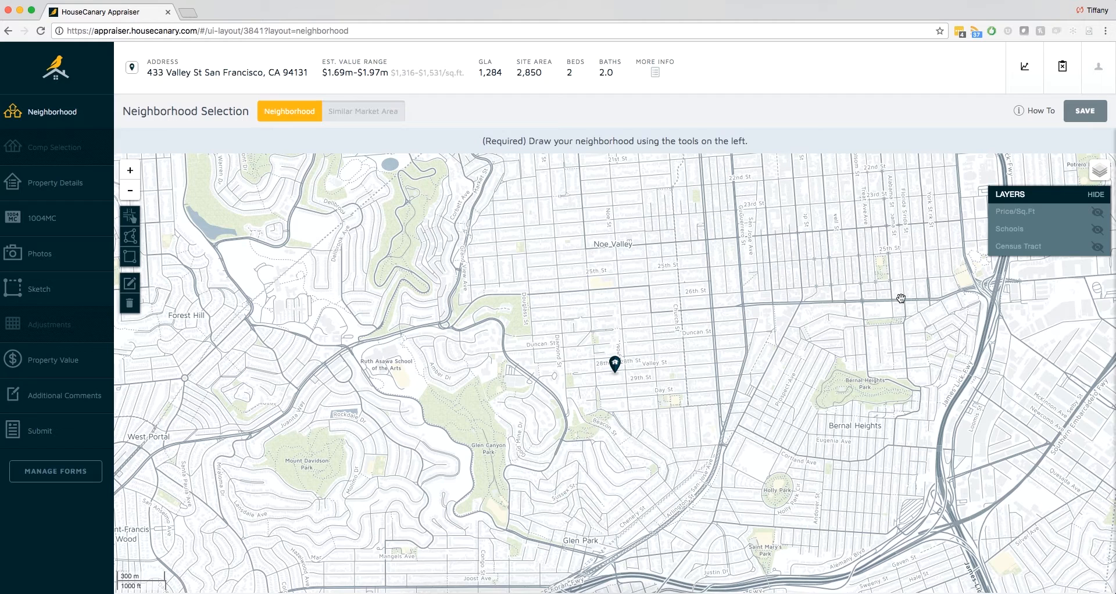
# - View the Price/Sq.Ft, Schools (elementary and high) and Census Tract layers one by one on the neighborhood map, hiding each again
pyautogui.click(1098, 216)
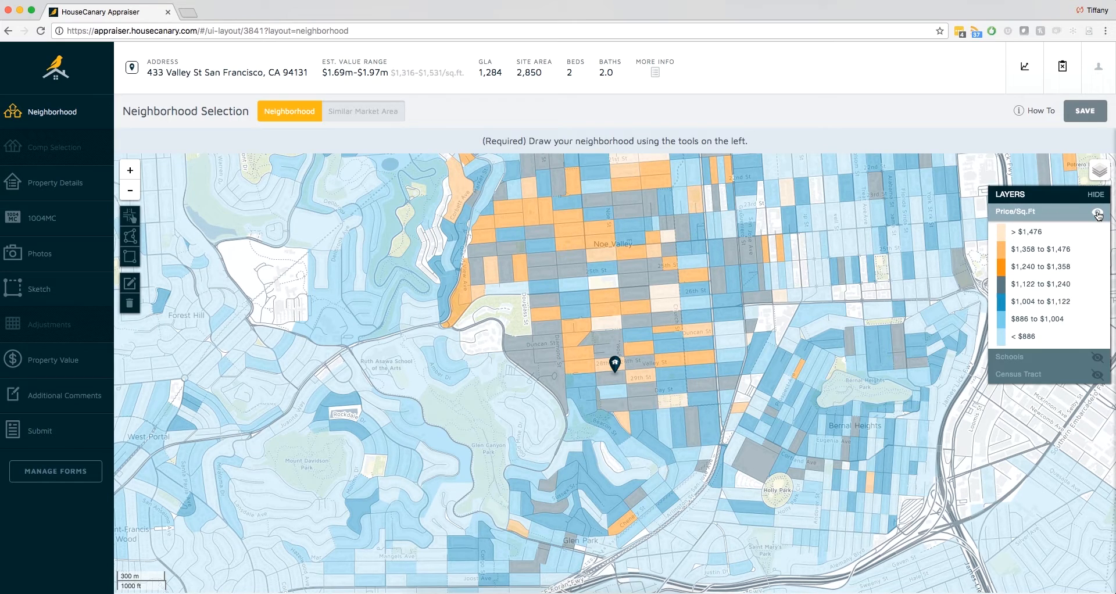
pyautogui.click(1098, 215)
pyautogui.click(1099, 229)
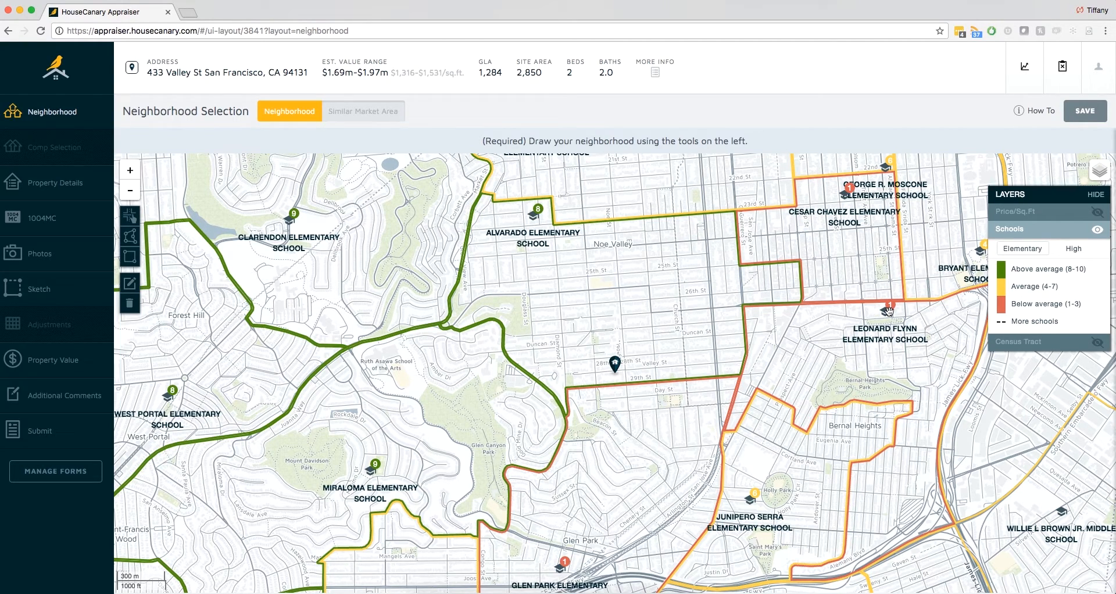
pyautogui.click(1074, 250)
pyautogui.click(1098, 231)
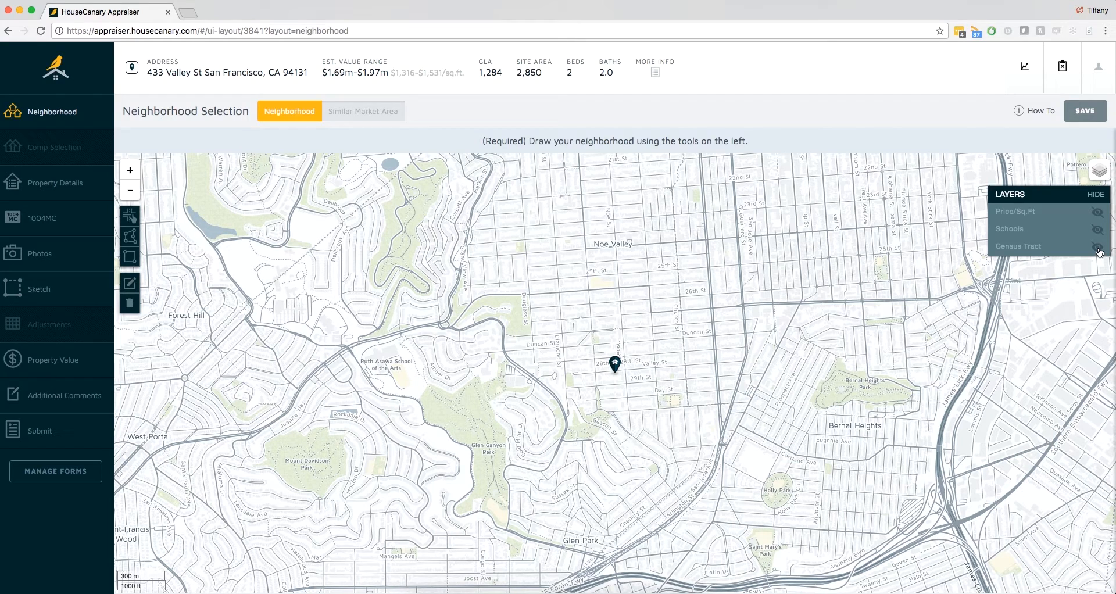
pyautogui.click(1098, 248)
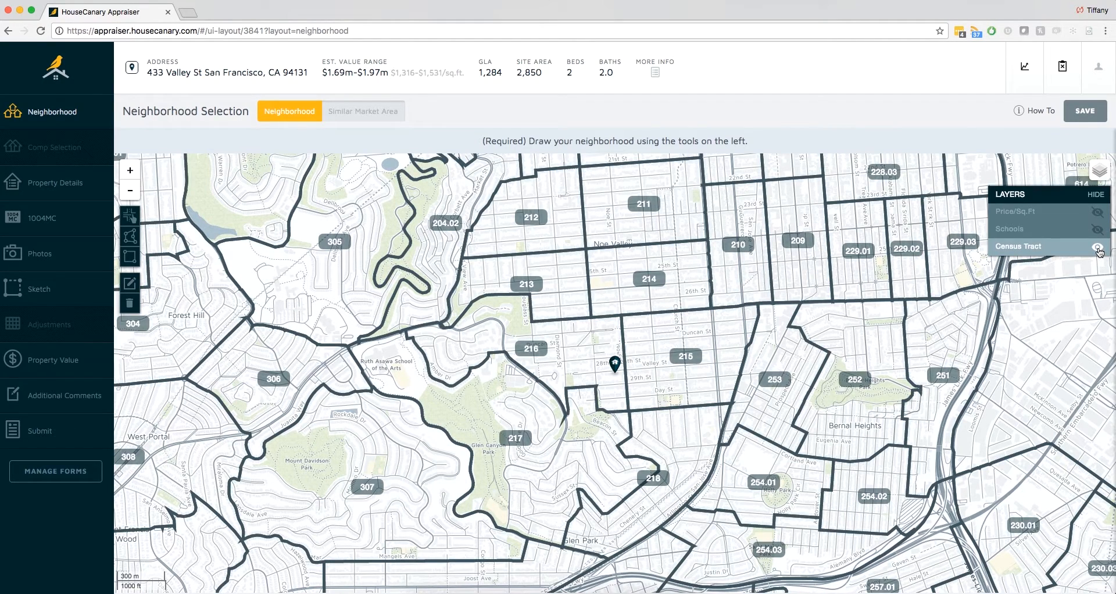
pyautogui.click(1098, 249)
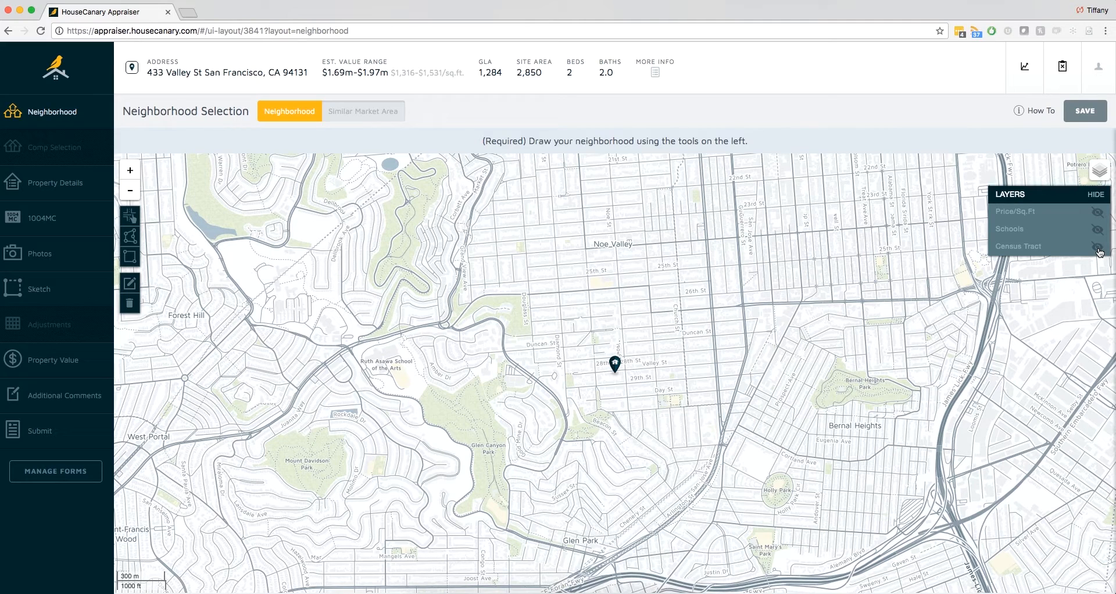
# - With the Schools layer as a guide, define the neighborhood as the street-bounded Noe Valley block area around the subject, and hide the layer
pyautogui.click(1097, 230)
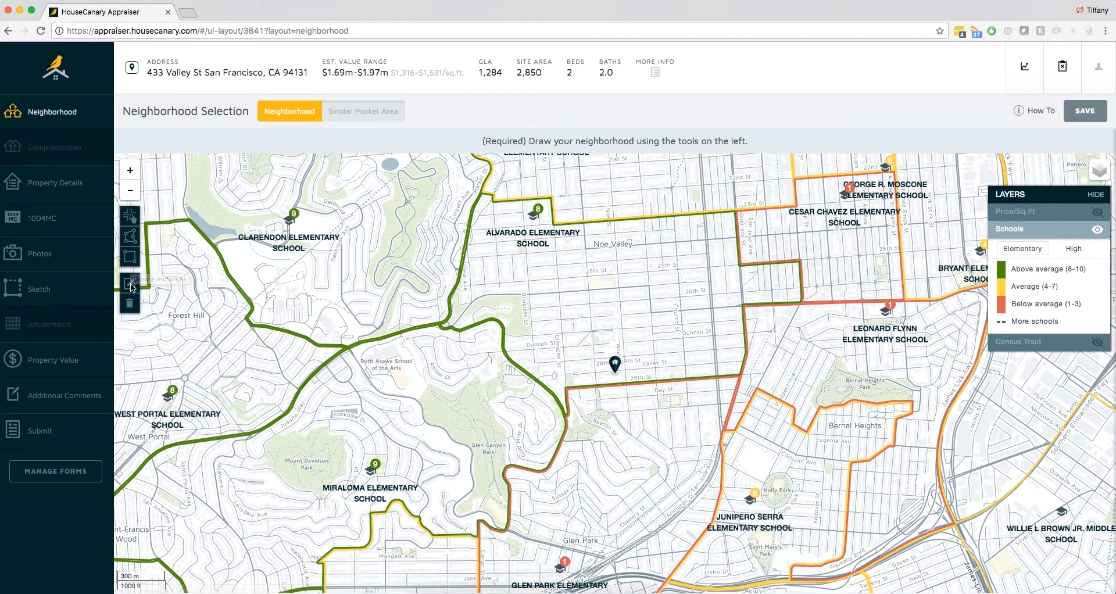
pyautogui.click(135, 220)
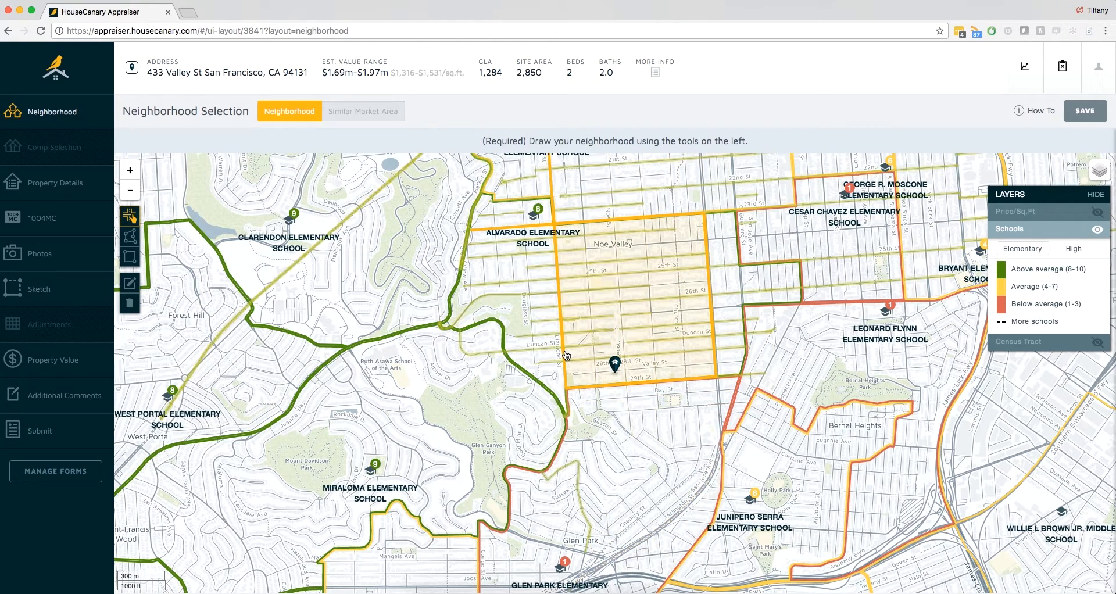
pyautogui.click(583, 251)
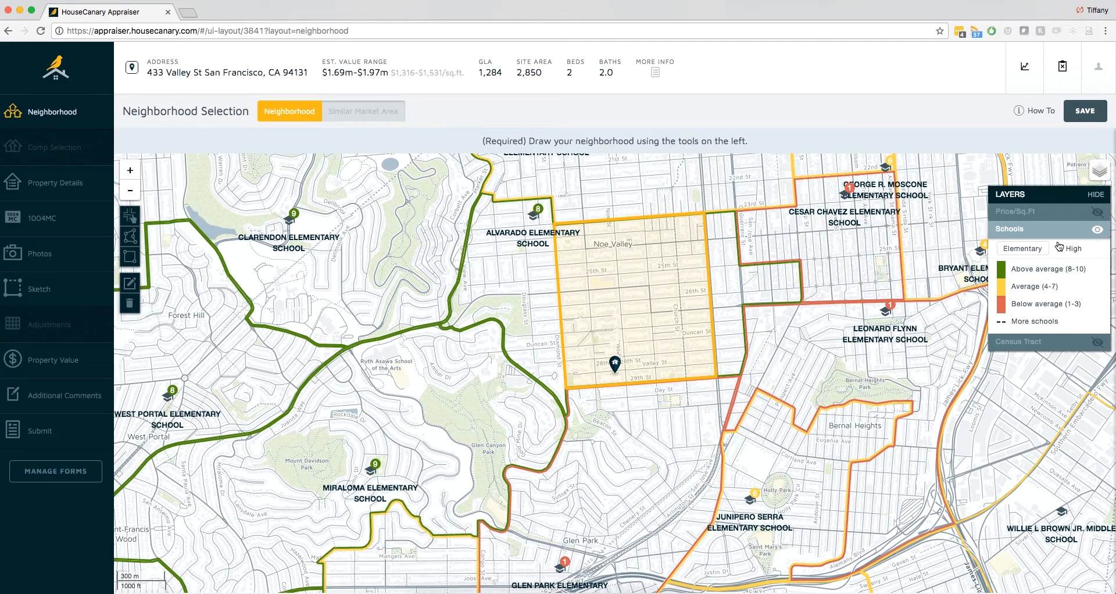
pyautogui.click(1096, 230)
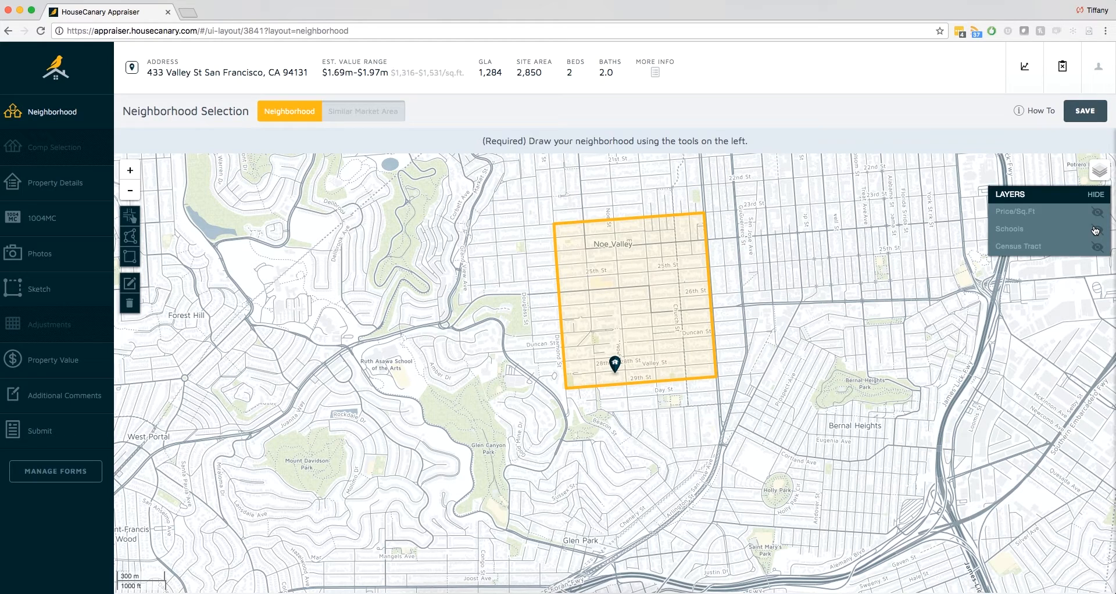
# - Switch the area selection to Similar Market Area and overlay the Price/Sq.Ft layer on the map
pyautogui.moveTo(916, 268); pyautogui.dragTo(862, 285)
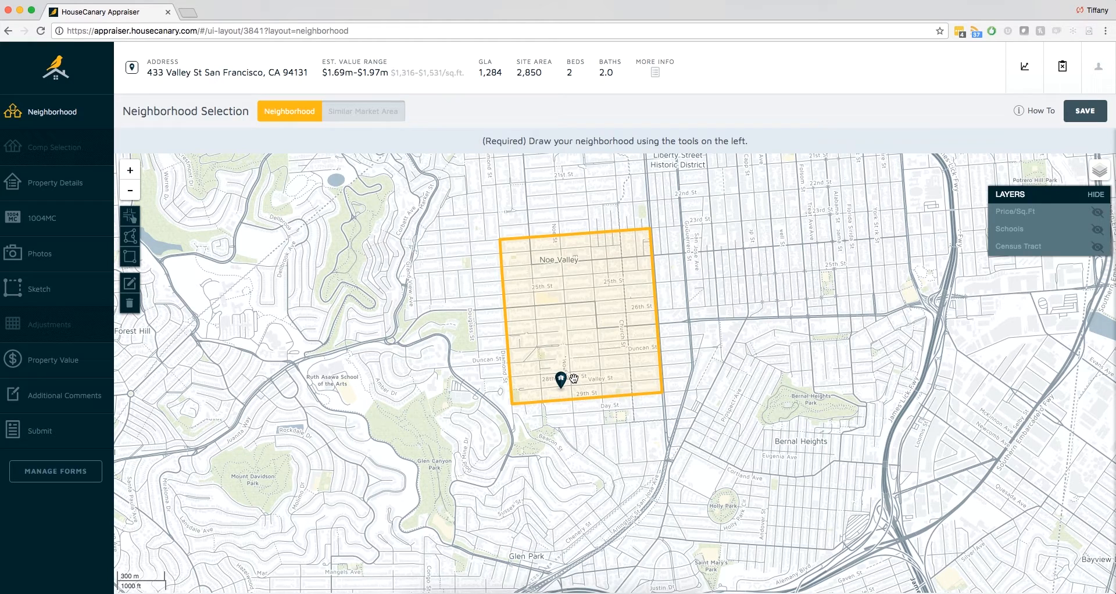
pyautogui.click(374, 114)
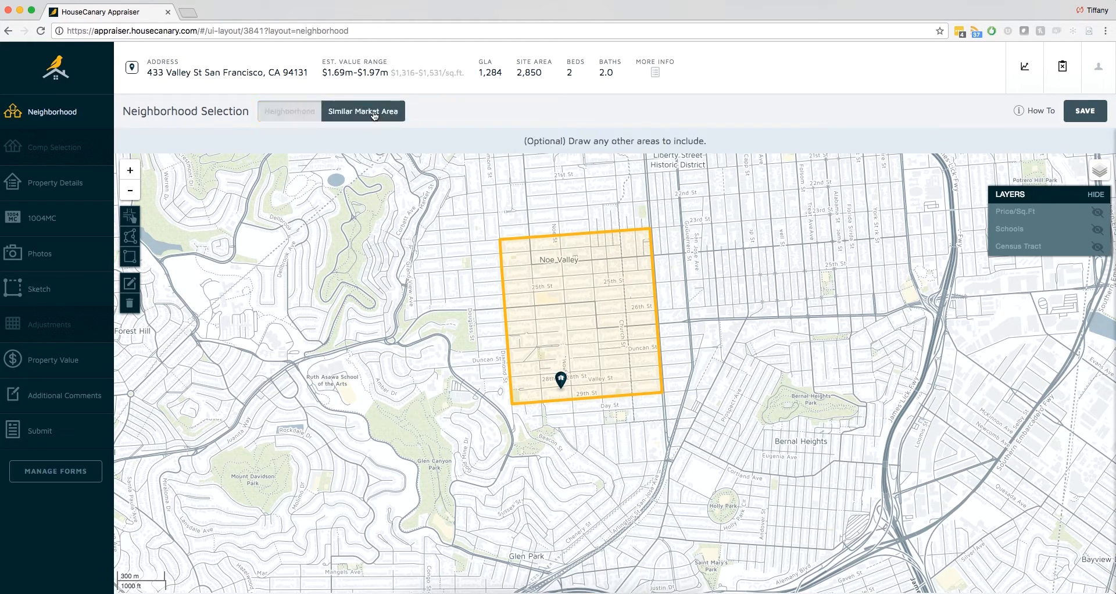
pyautogui.click(1098, 213)
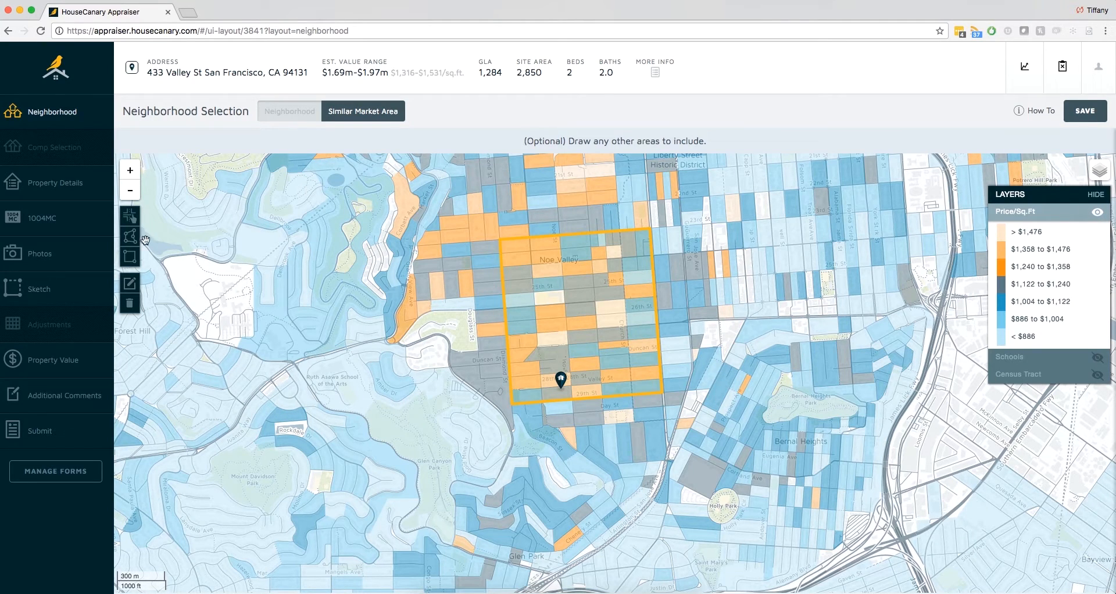
# - Draw a closed polygon around the Bernal Heights Park area as the similar market area
pyautogui.click(129, 236)
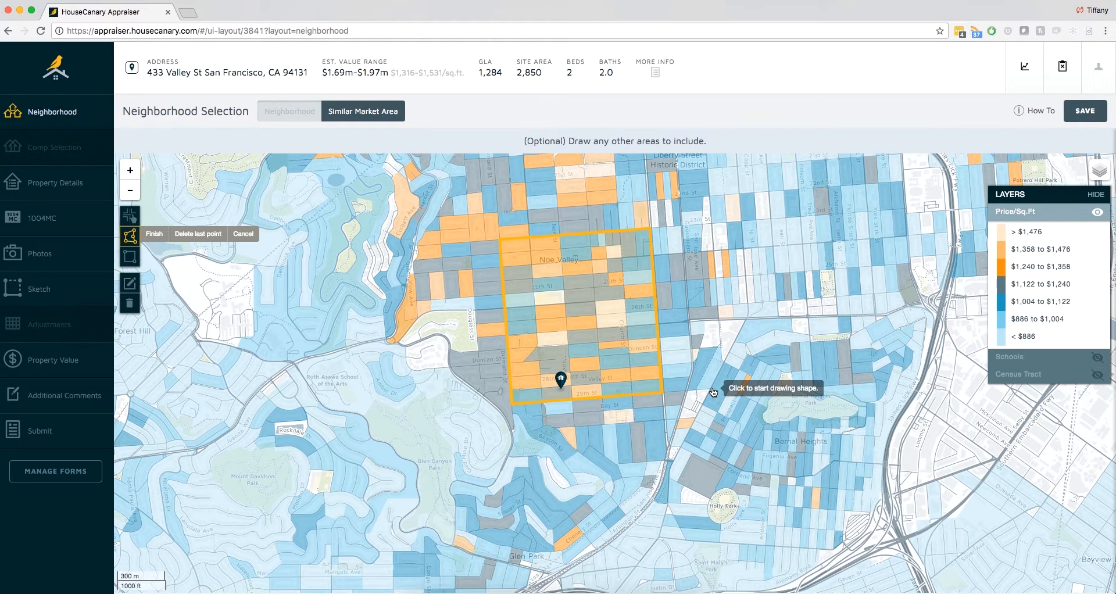
pyautogui.click(130, 190)
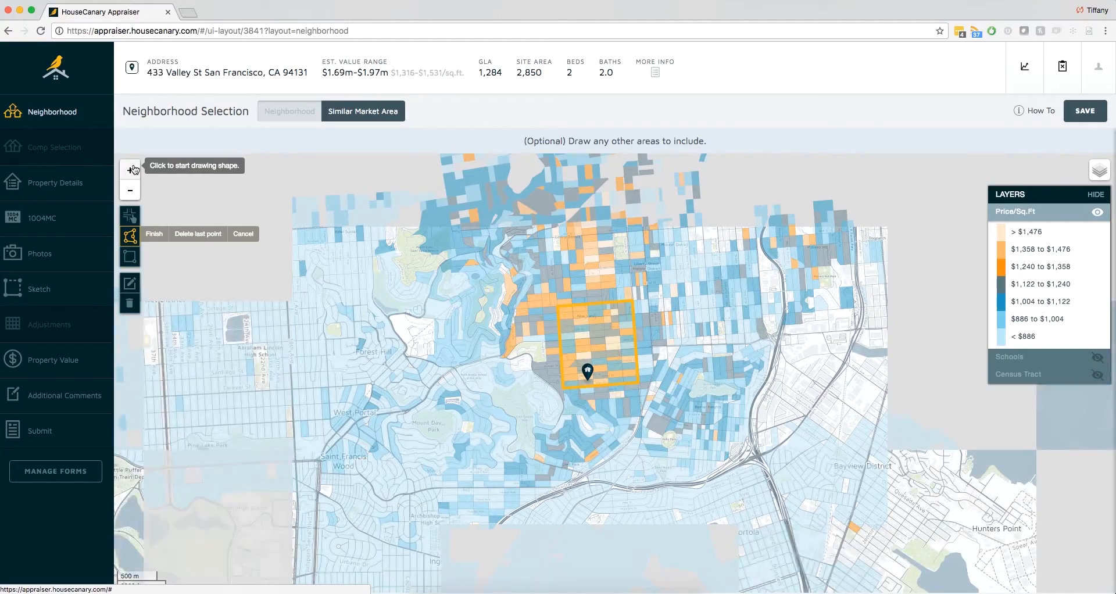
pyautogui.click(130, 170)
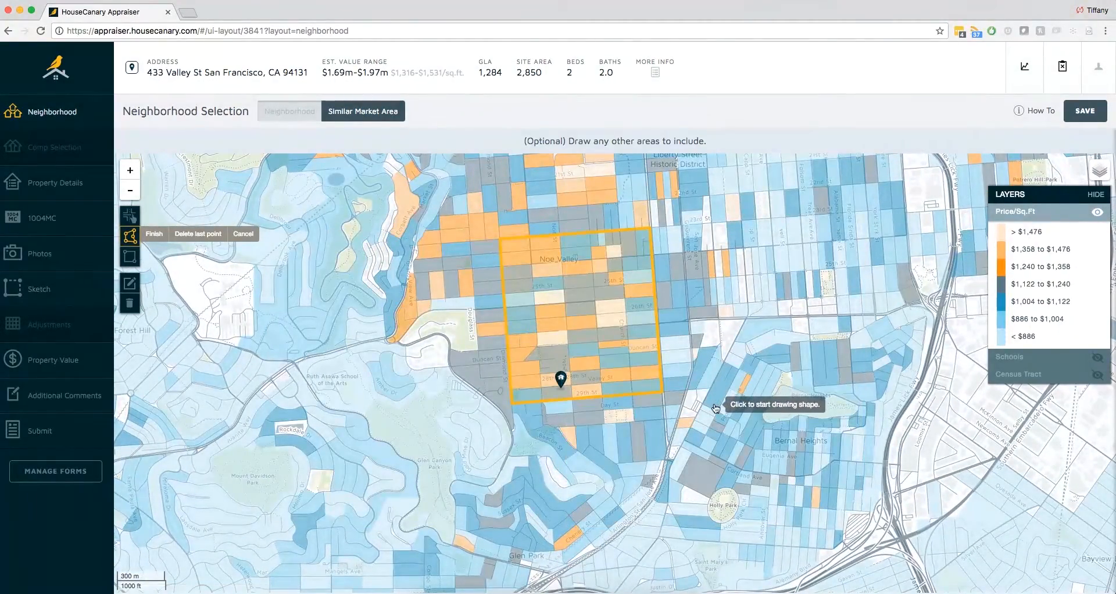
pyautogui.click(701, 412)
pyautogui.click(726, 364)
pyautogui.click(775, 345)
pyautogui.click(827, 337)
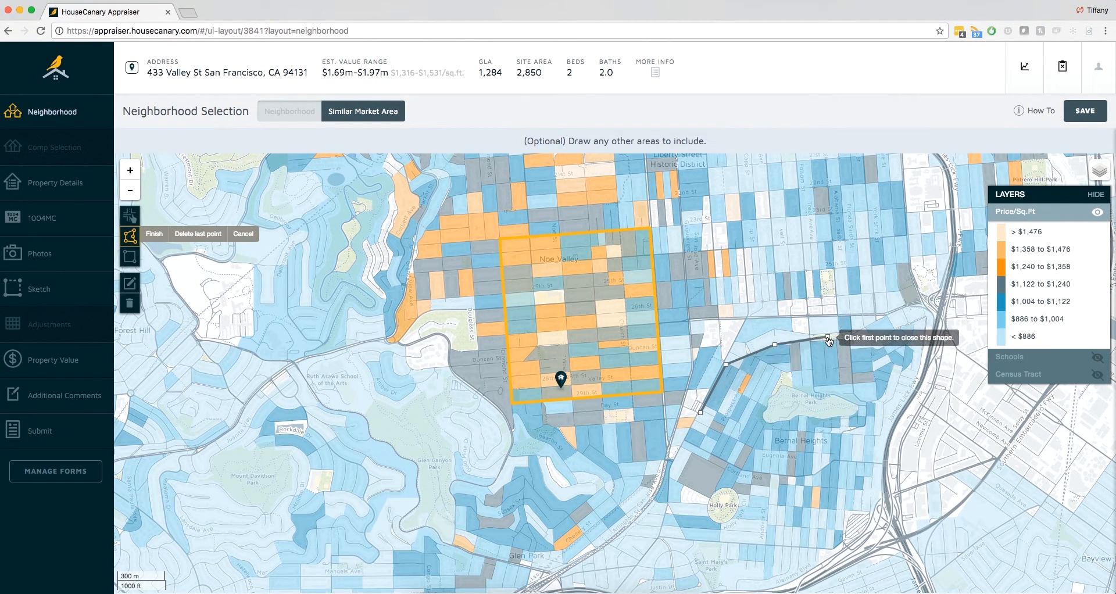
pyautogui.click(867, 345)
pyautogui.click(867, 403)
pyautogui.click(860, 425)
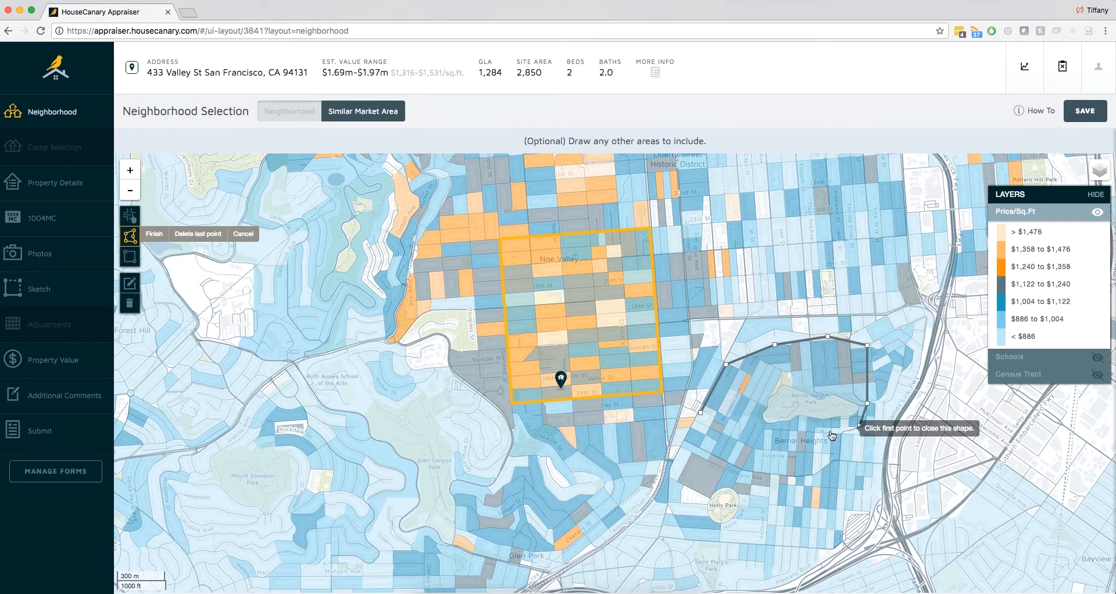
pyautogui.click(785, 431)
pyautogui.click(739, 437)
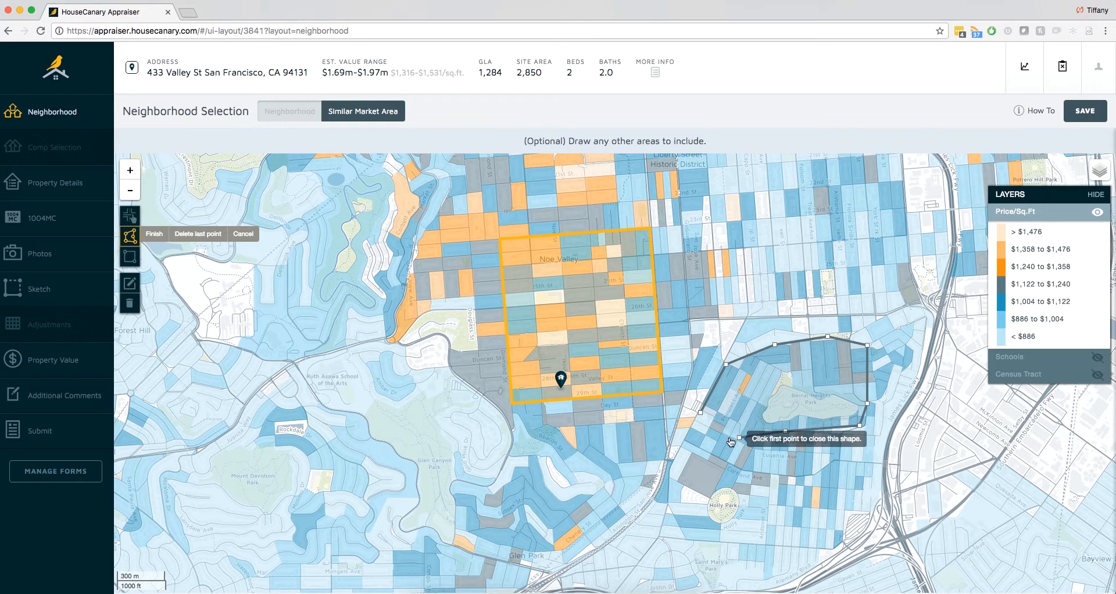
pyautogui.click(701, 414)
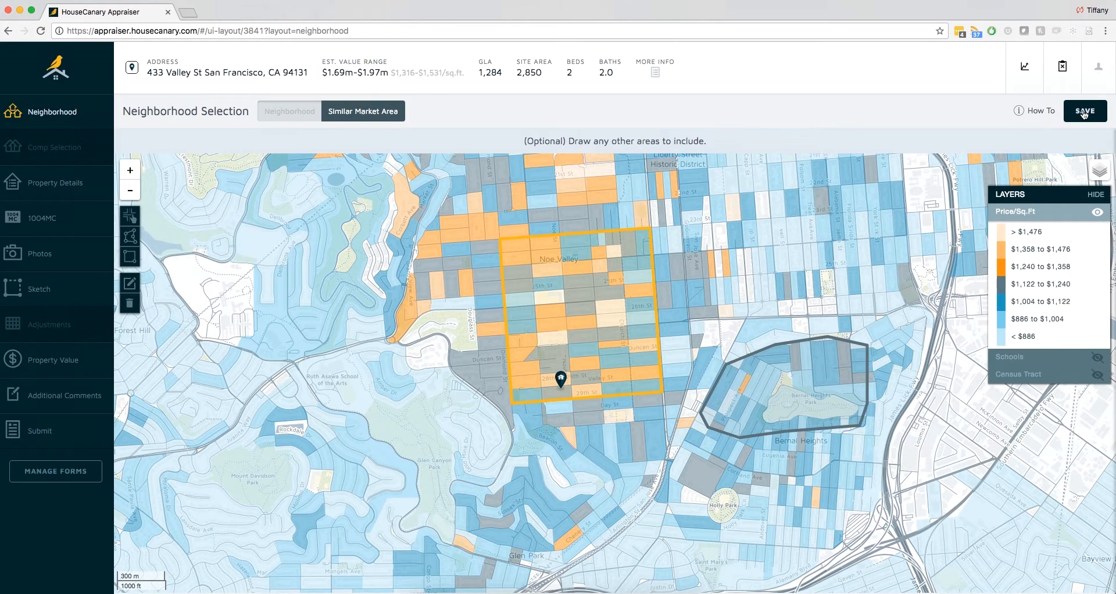
# - Save the drawn areas, return to the neighborhood map of comps, and hide the Price/Sq.Ft layer
pyautogui.click(1083, 114)
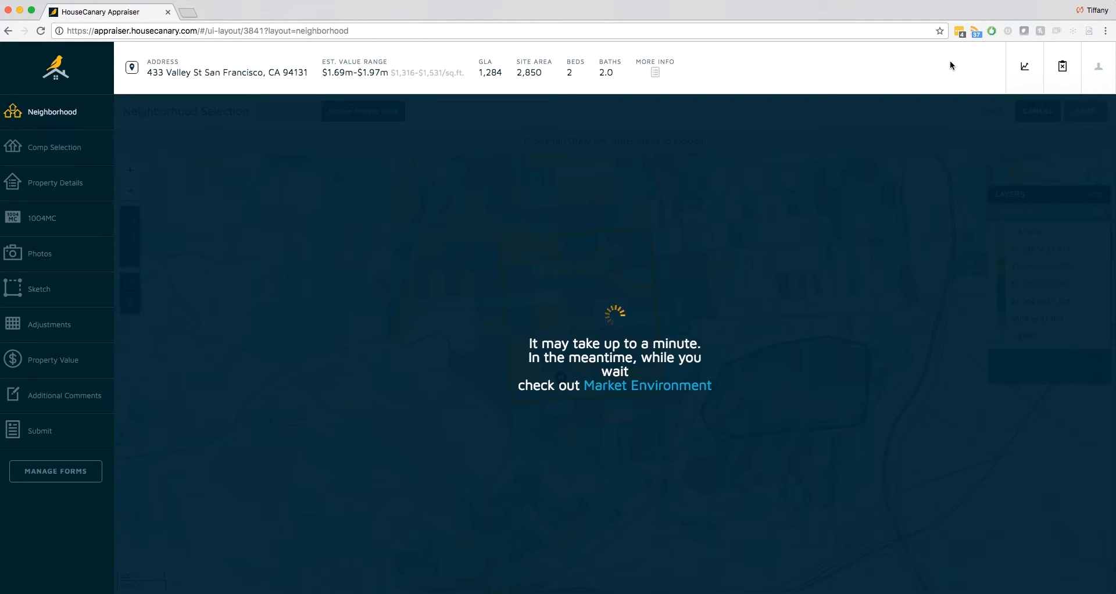
pyautogui.click(90, 145)
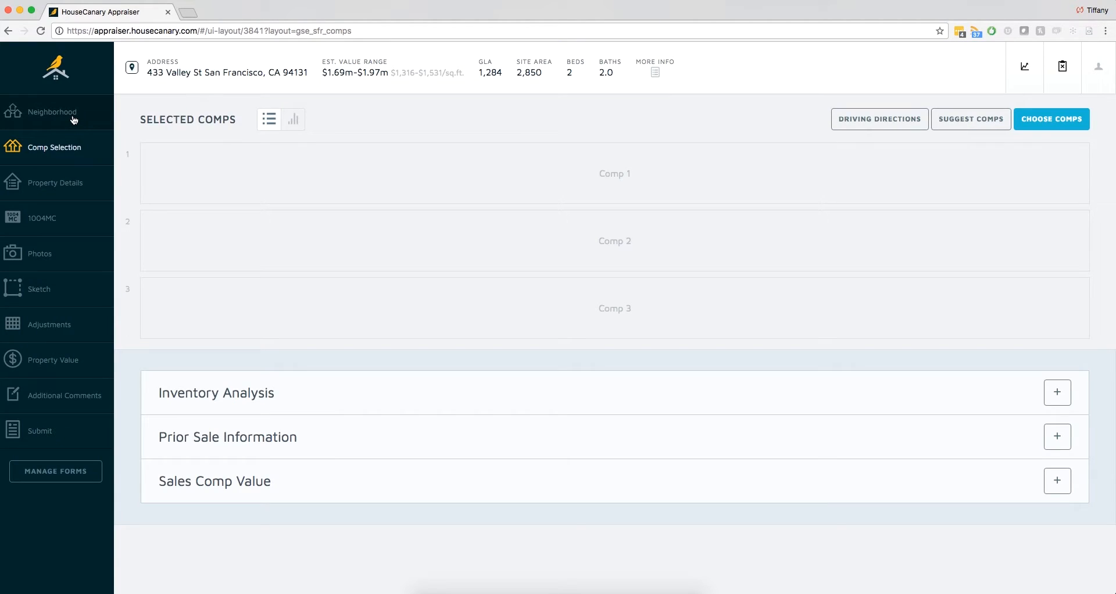
pyautogui.click(72, 114)
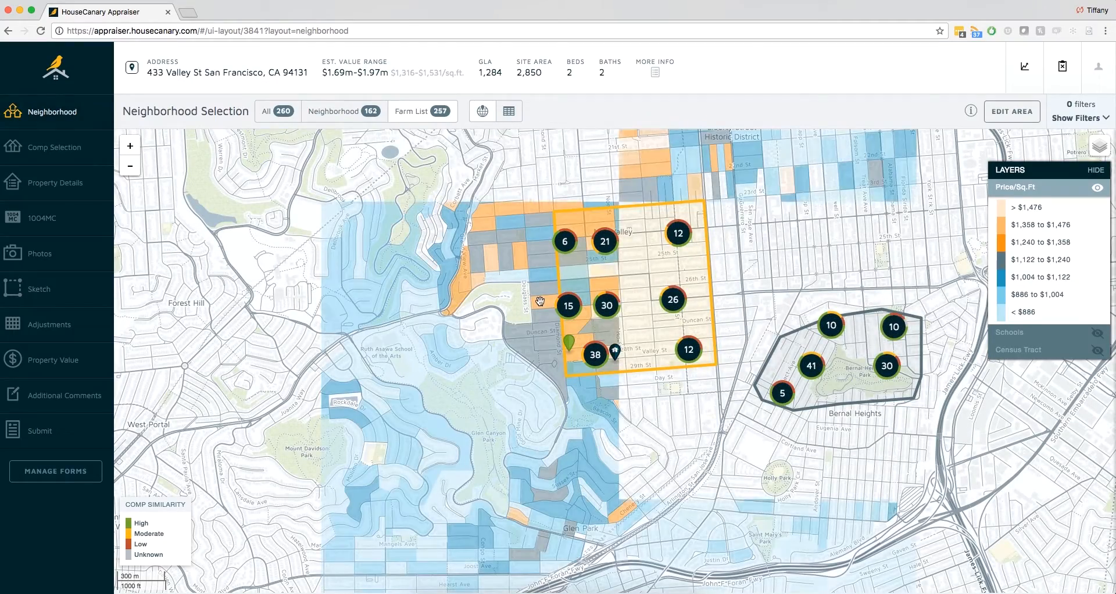
pyautogui.click(1097, 189)
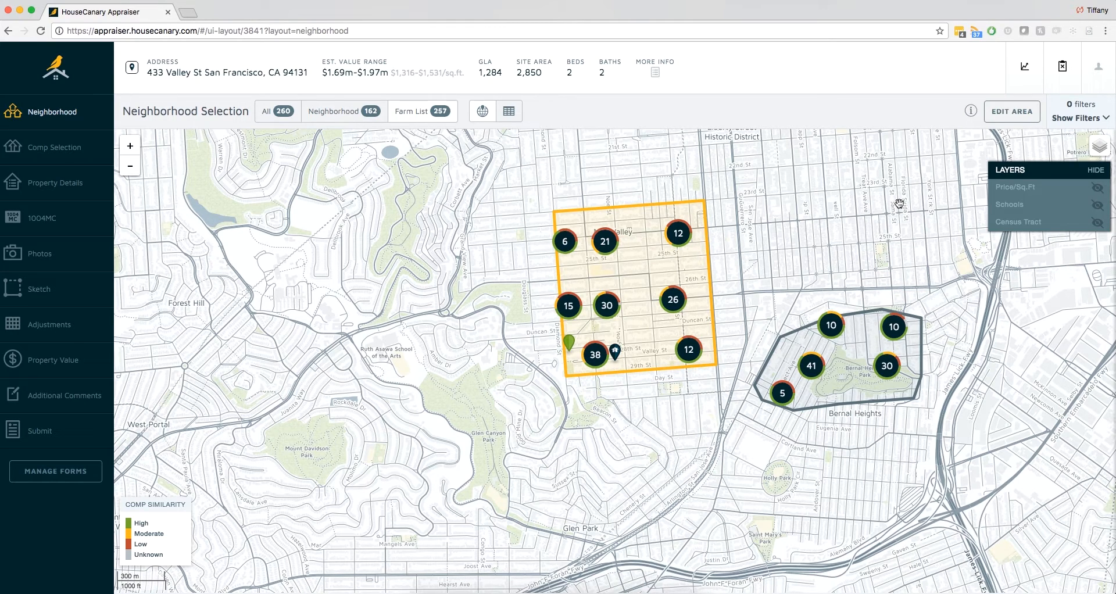
# - Examine the low-similarity comp just north of the subject property, including its additional data and photos, and close its details
pyautogui.click(133, 146)
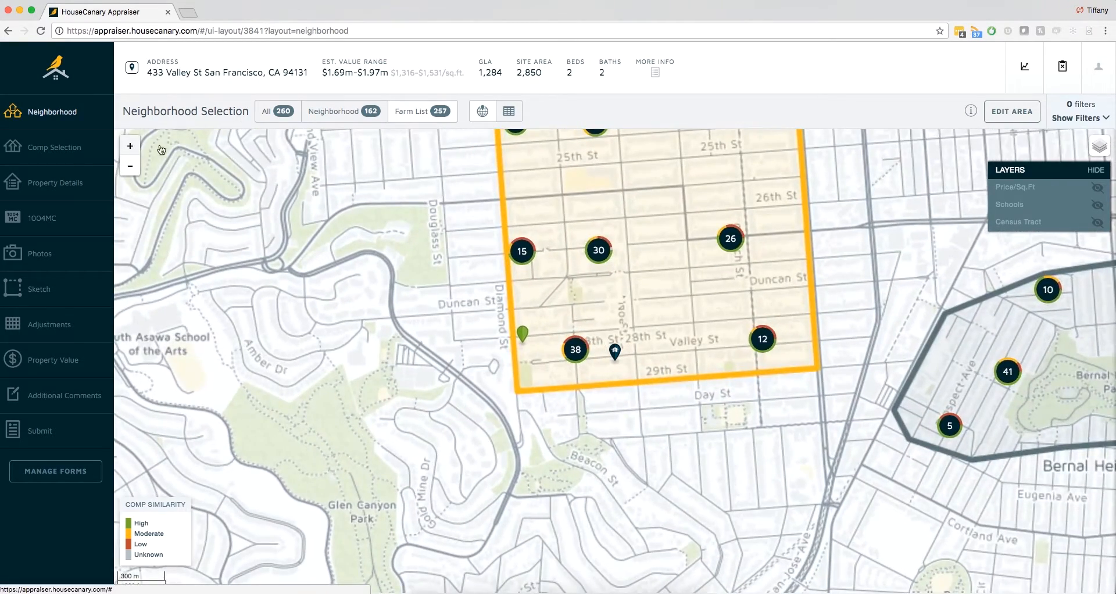
pyautogui.click(131, 165)
pyautogui.moveTo(801, 253); pyautogui.dragTo(683, 284)
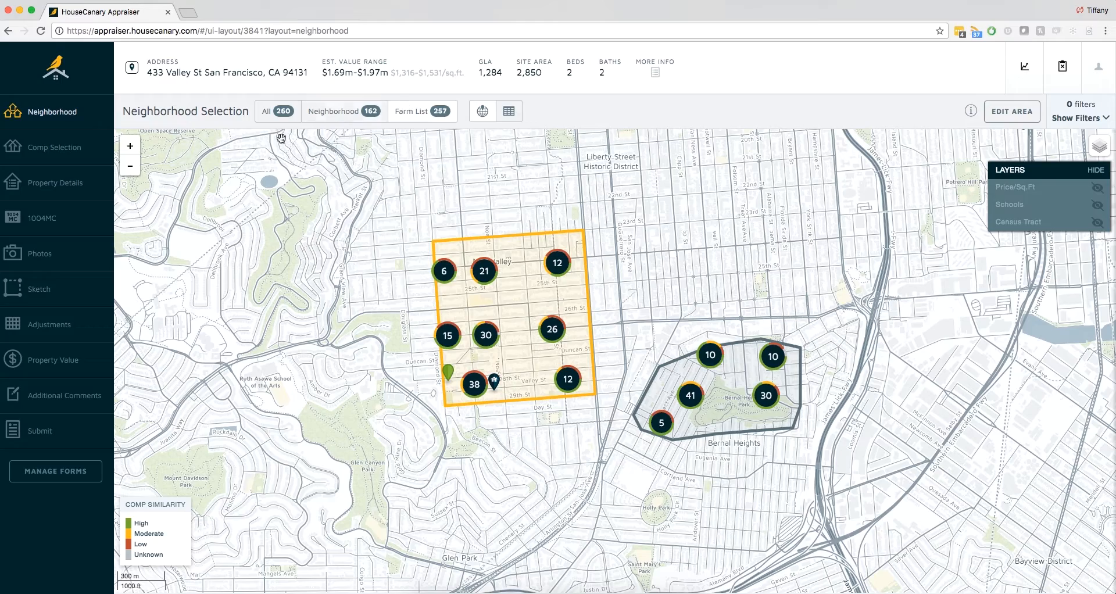
pyautogui.click(130, 146)
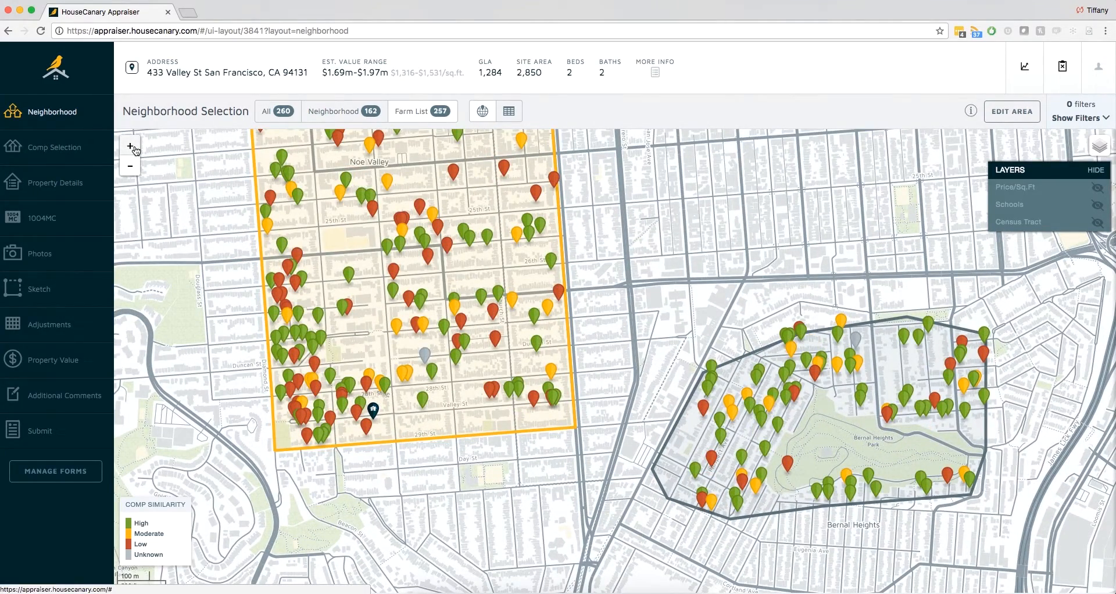
pyautogui.click(368, 388)
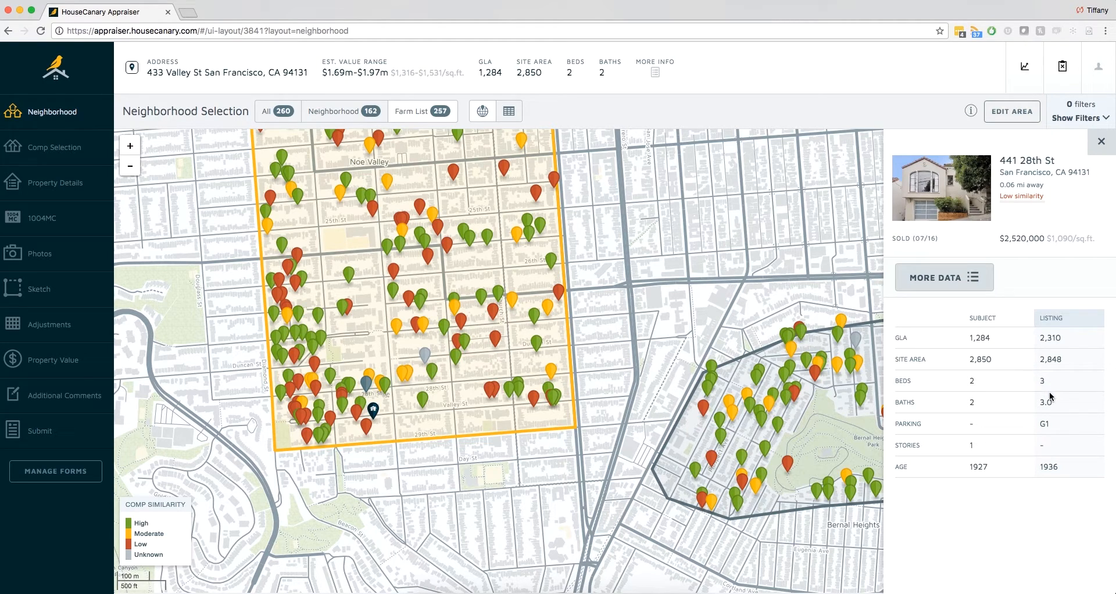
pyautogui.click(969, 284)
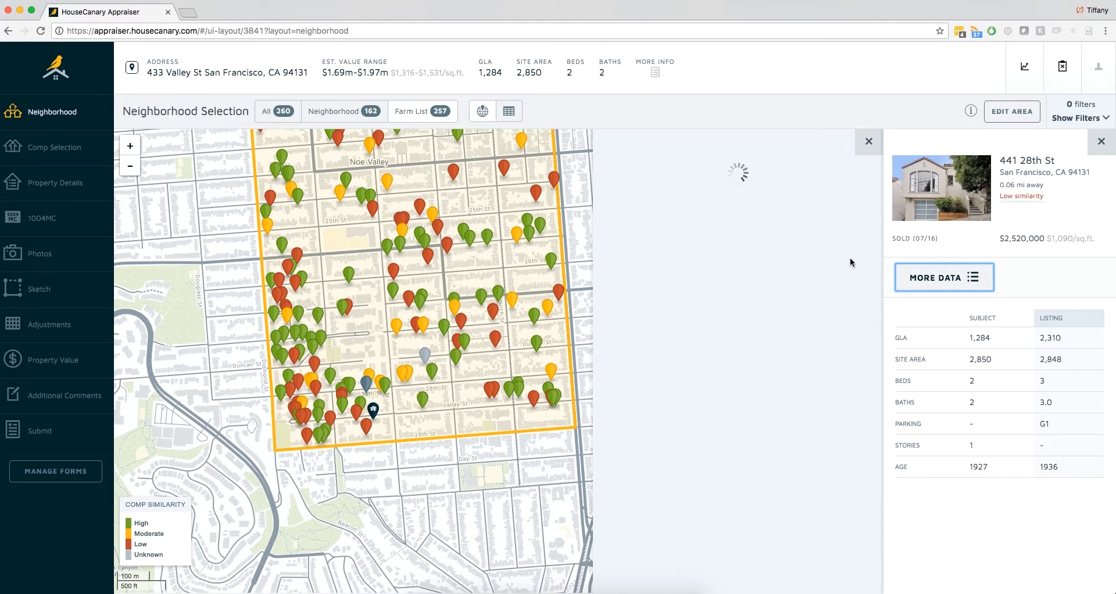
pyautogui.click(857, 243)
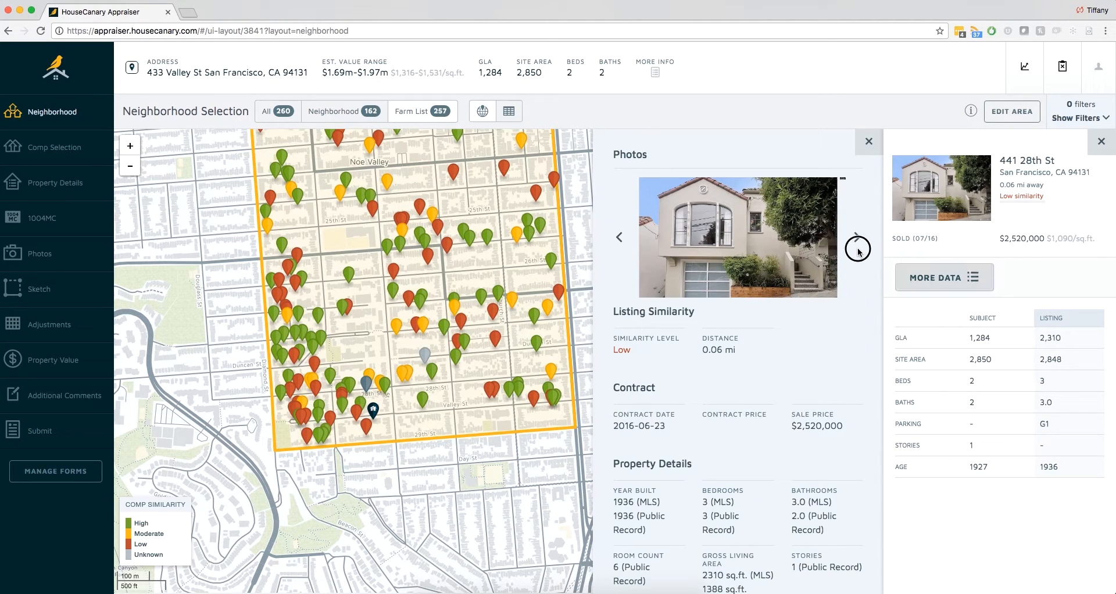
pyautogui.click(856, 239)
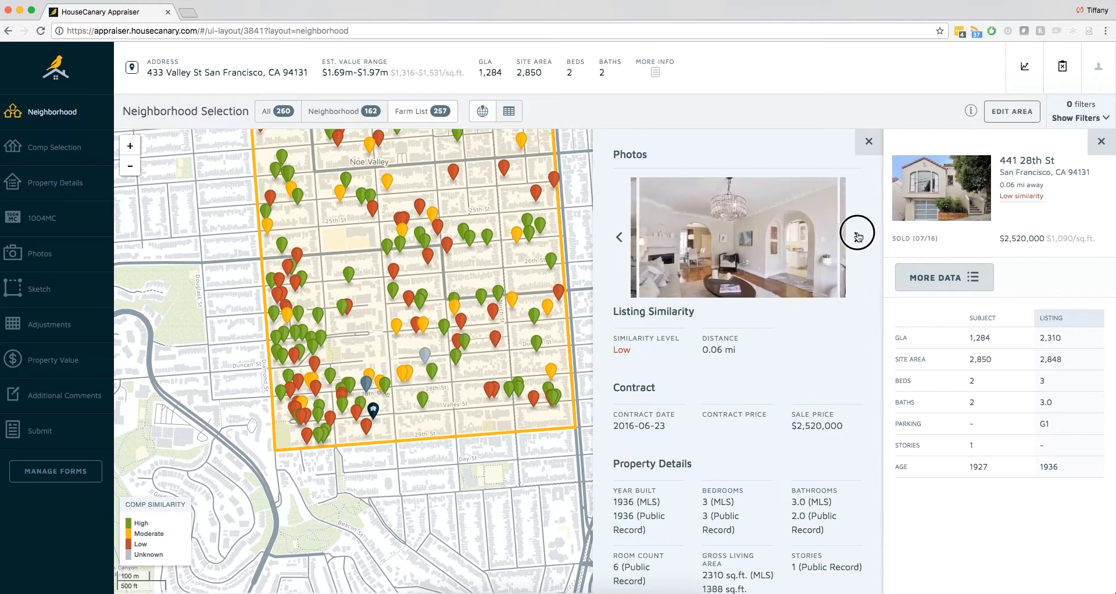
pyautogui.click(868, 142)
pyautogui.click(1100, 142)
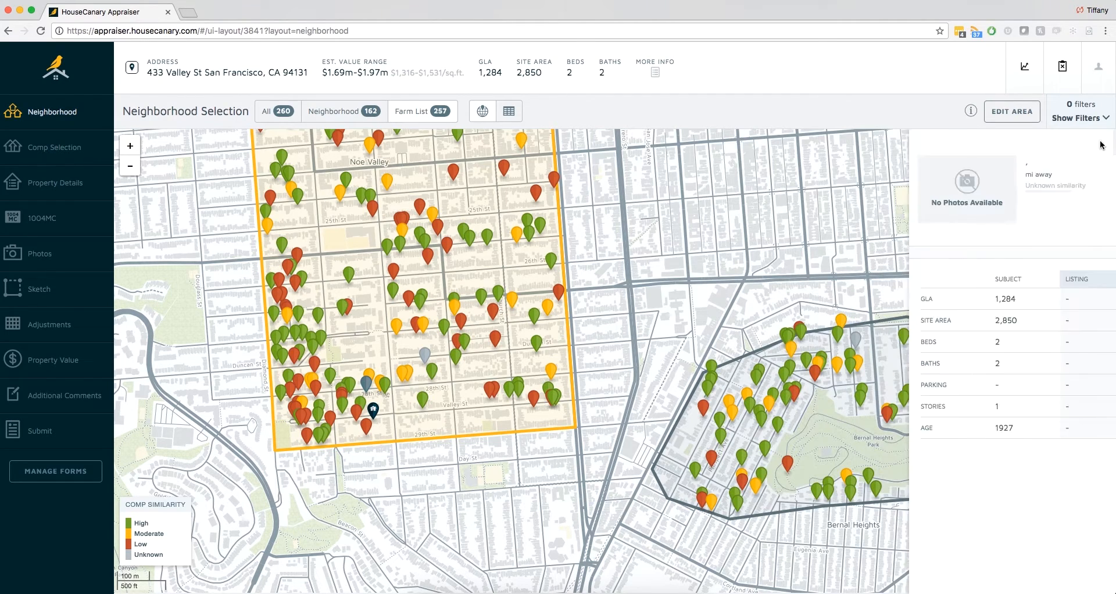
# - Examine the high-similarity comp 0.14 mi northeast of the subject, including its additional data and photos, and close its details
pyautogui.click(432, 371)
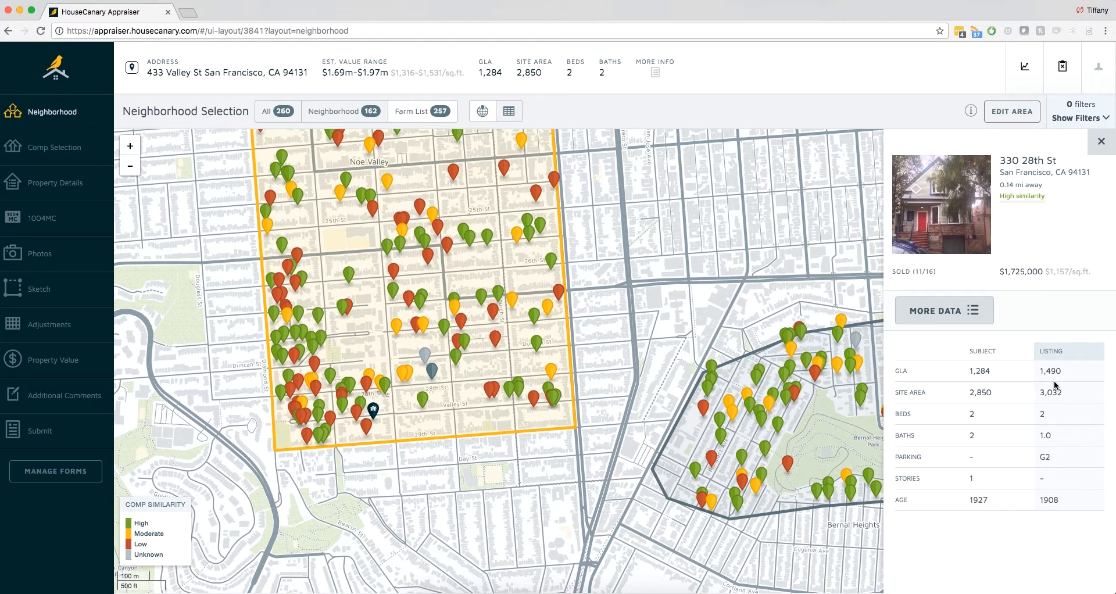
pyautogui.click(951, 312)
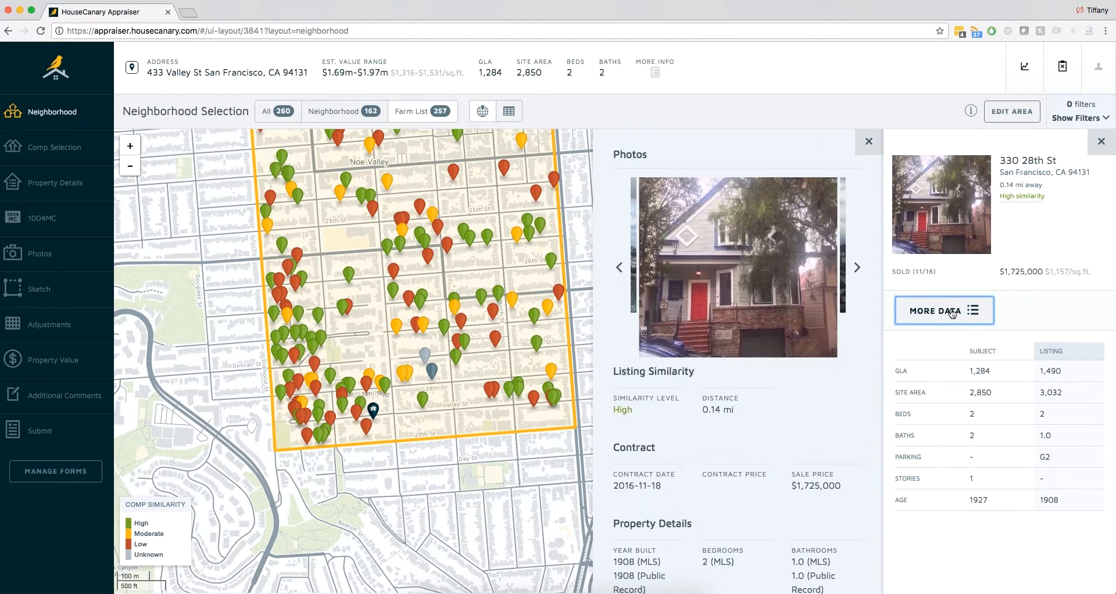
pyautogui.click(857, 268)
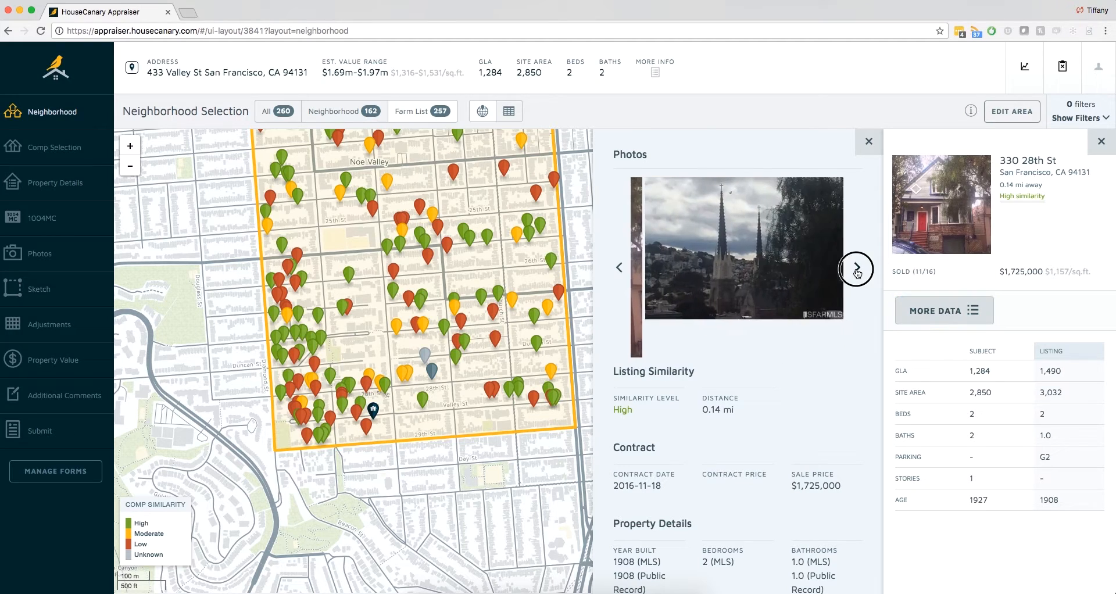
pyautogui.click(869, 142)
pyautogui.click(1103, 141)
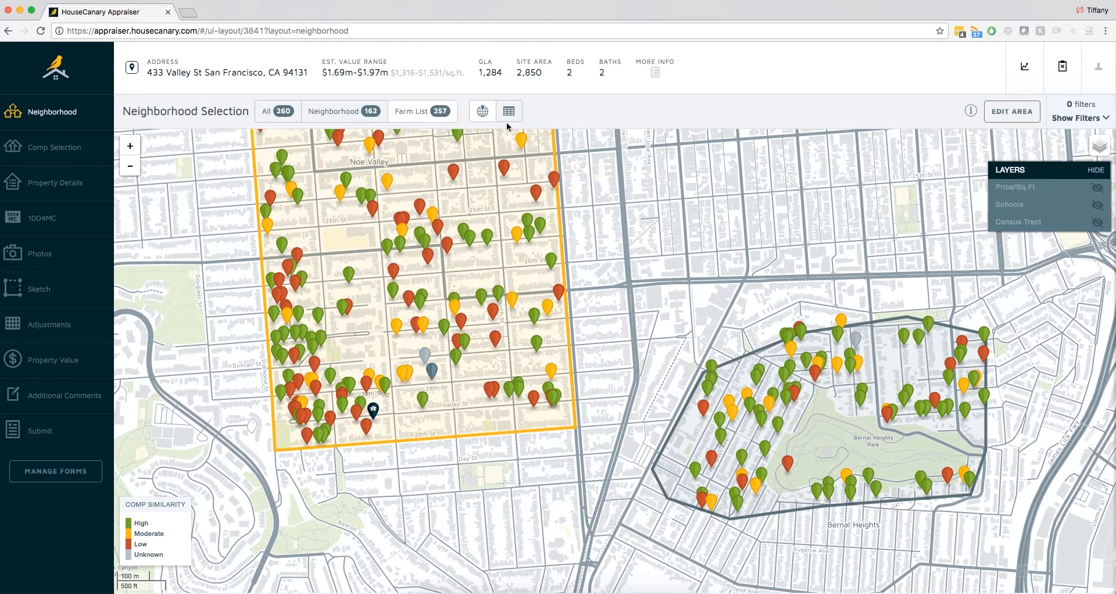
# - Filter the comps to sales in the last 12 months with a GLA within 20% of the subject's
pyautogui.click(1077, 119)
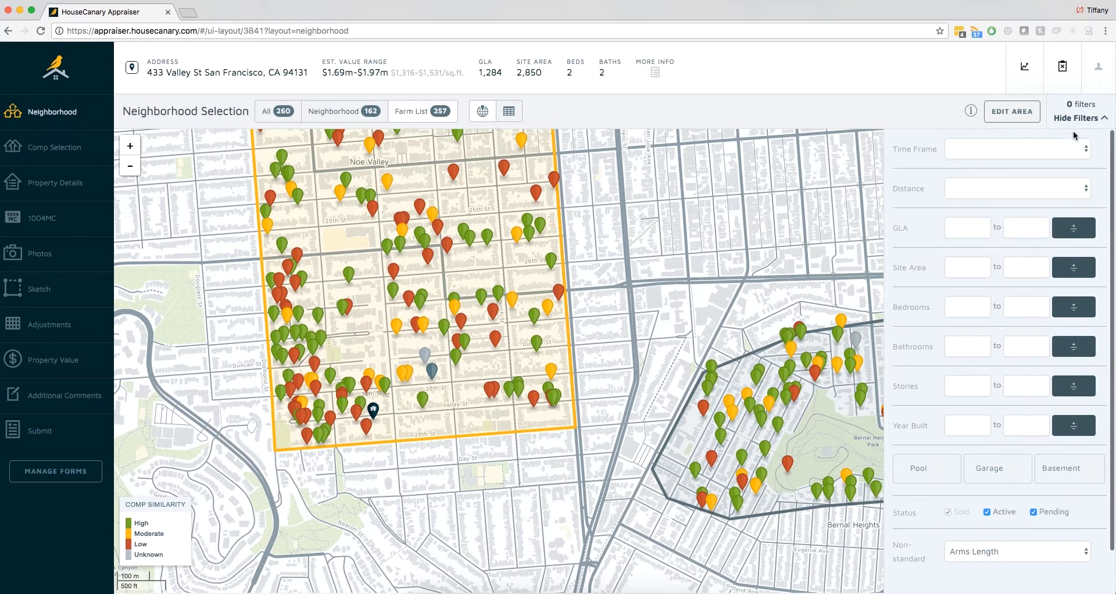
pyautogui.click(1066, 148)
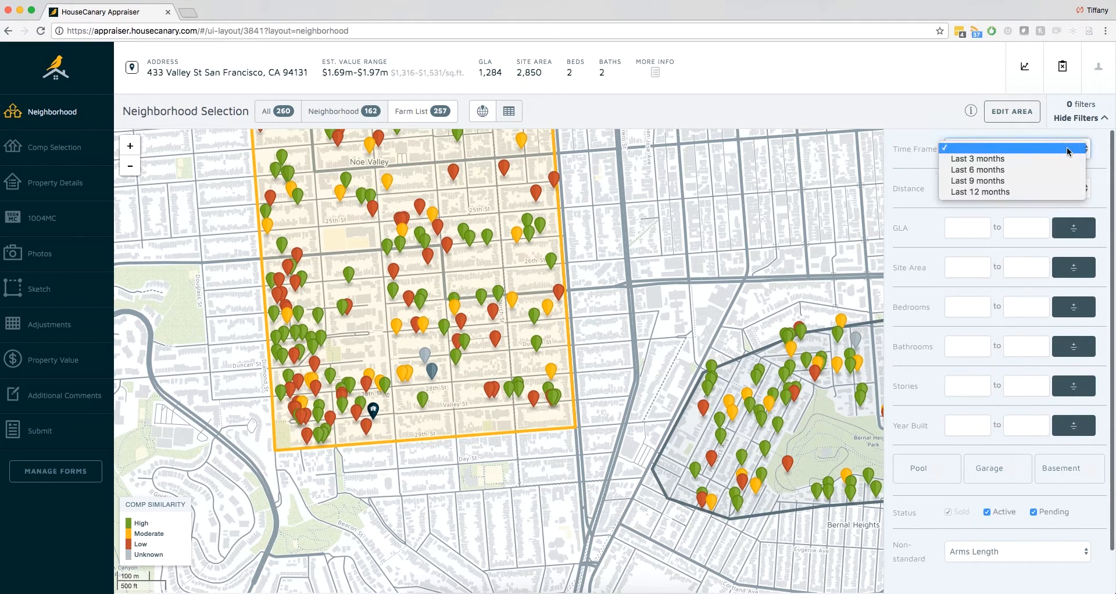
pyautogui.click(1051, 193)
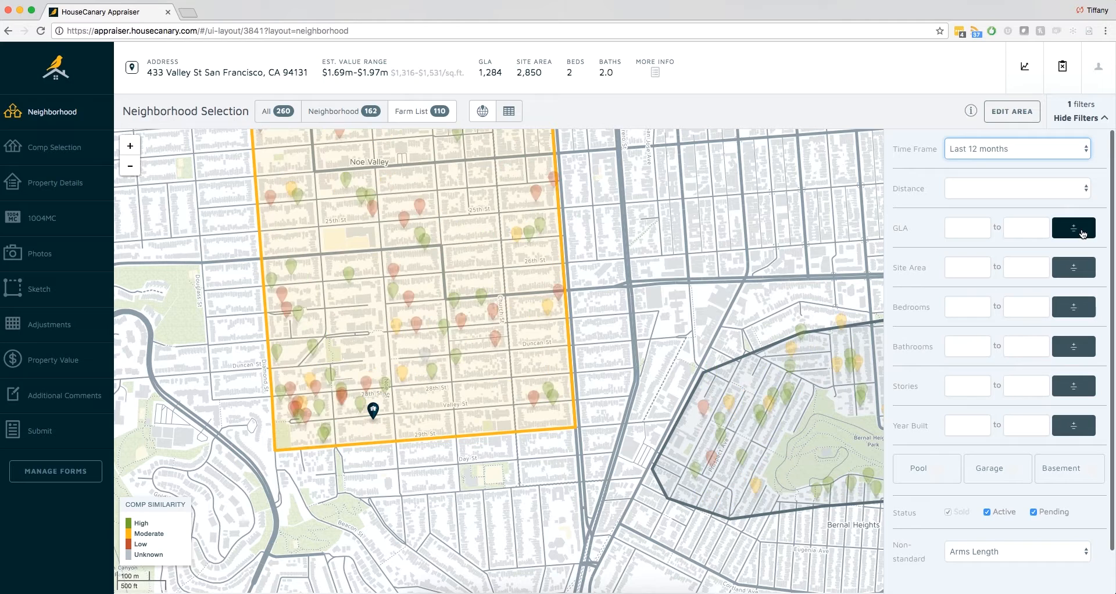
pyautogui.click(1081, 230)
pyautogui.click(1067, 249)
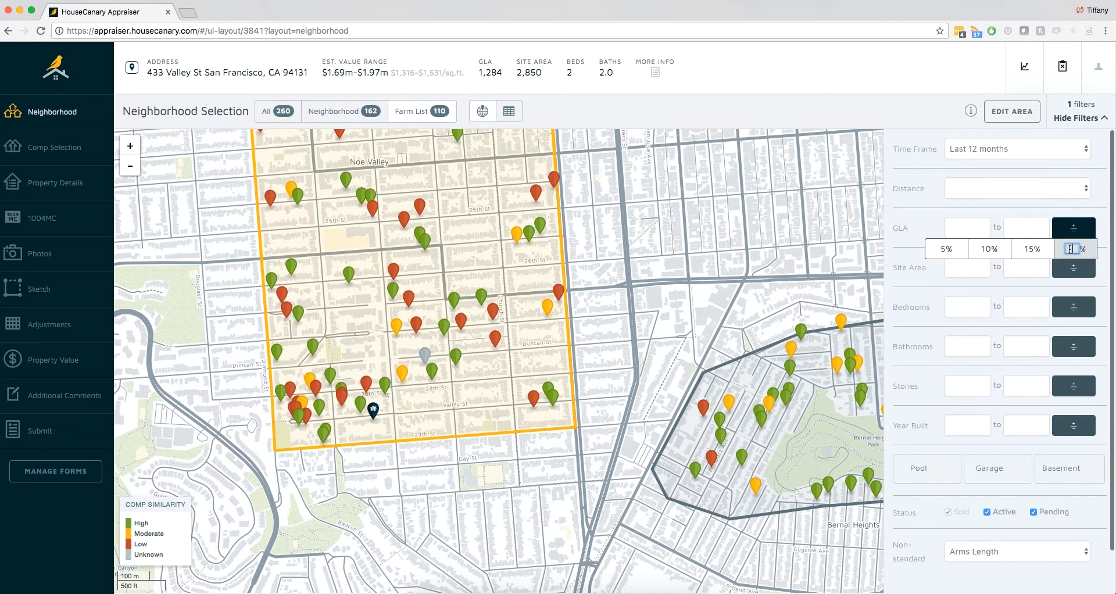
pyautogui.write('20')
pyautogui.press('Return')
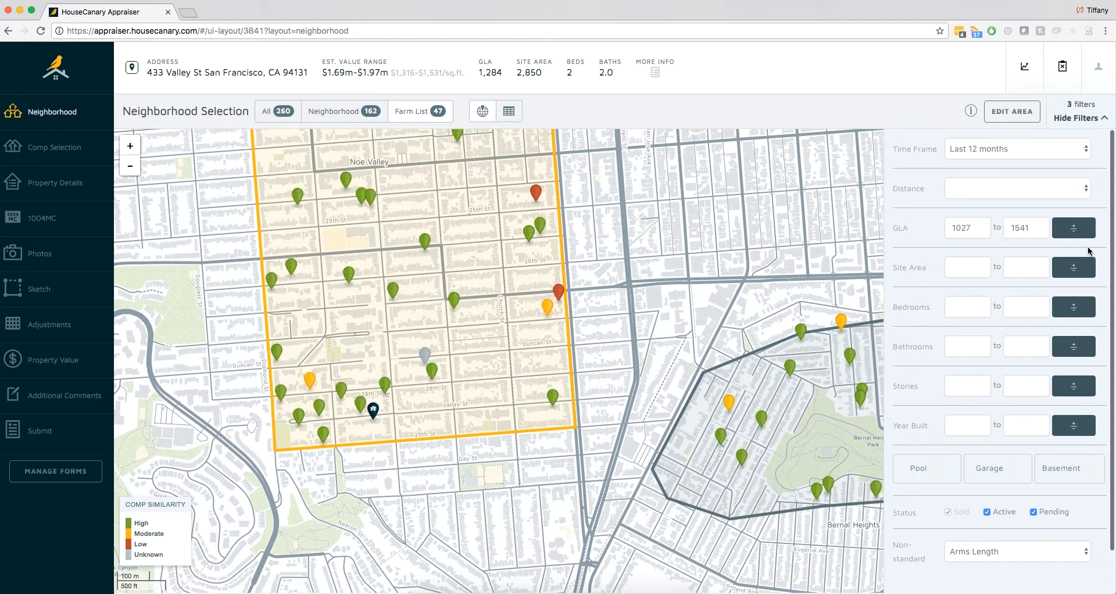
pyautogui.scroll(-2, 1070, 507)
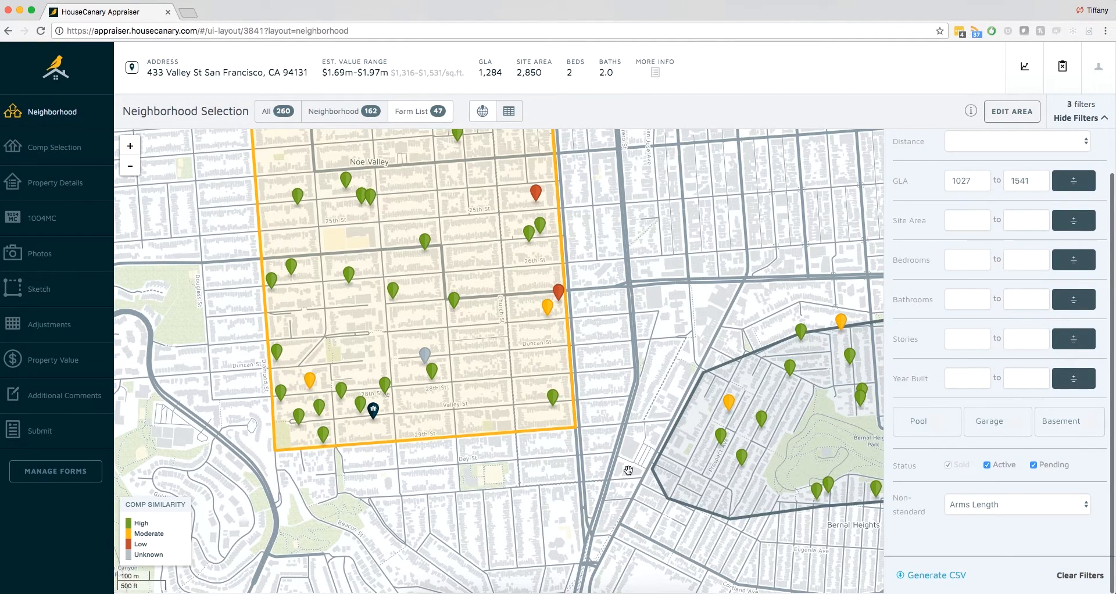
# - Go to Comp Selection and fill the selected comps with the suggested ones
pyautogui.click(85, 150)
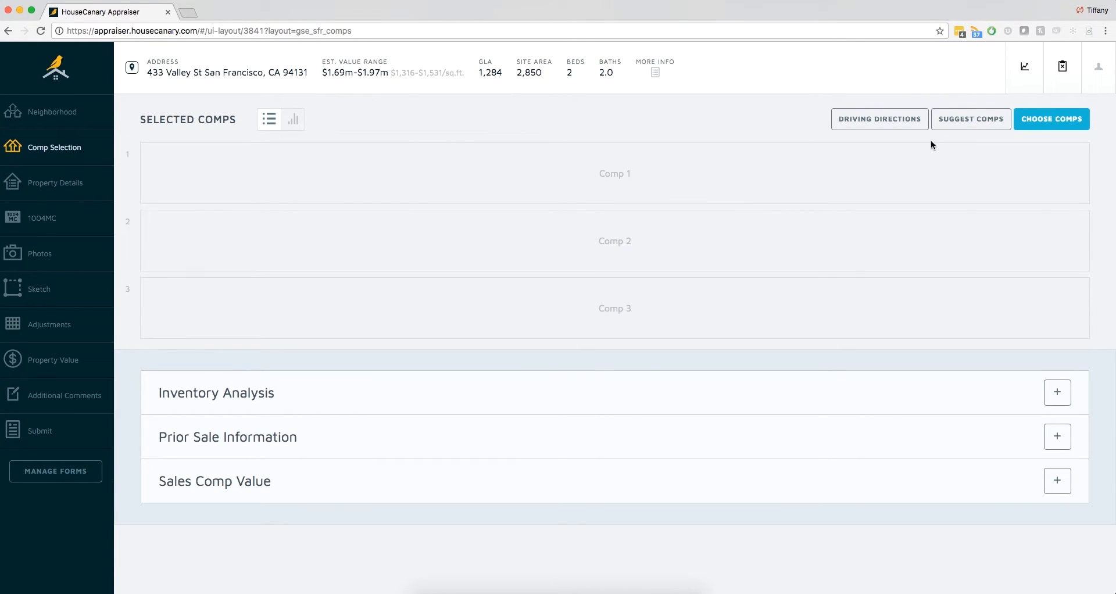
pyautogui.click(959, 128)
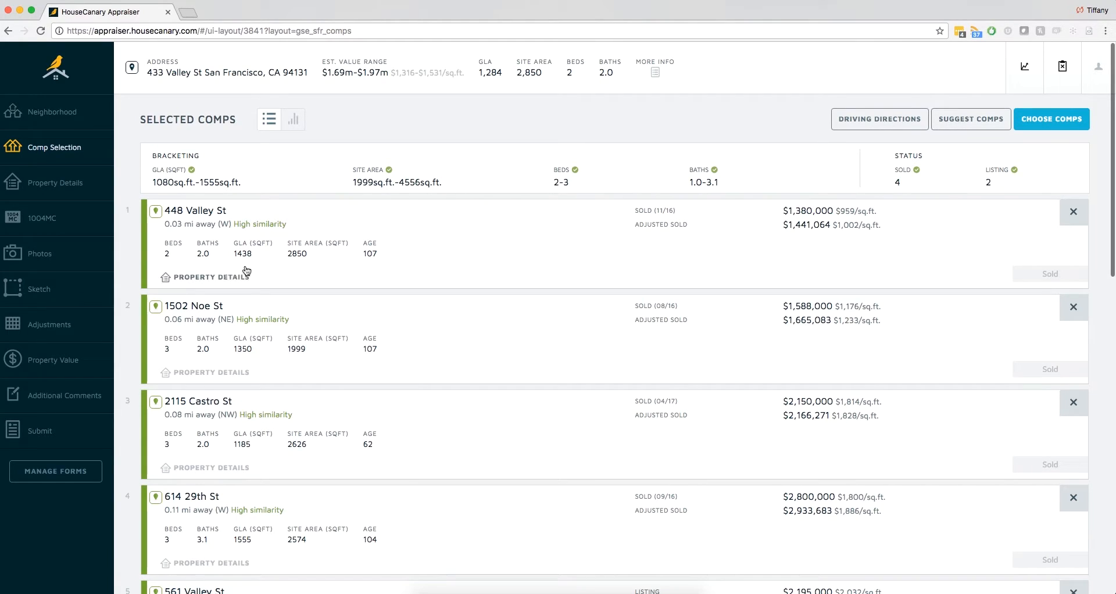
# - Review the property details of the first suggested comp, 0.03 mi away, and remove it from the selection
pyautogui.click(231, 278)
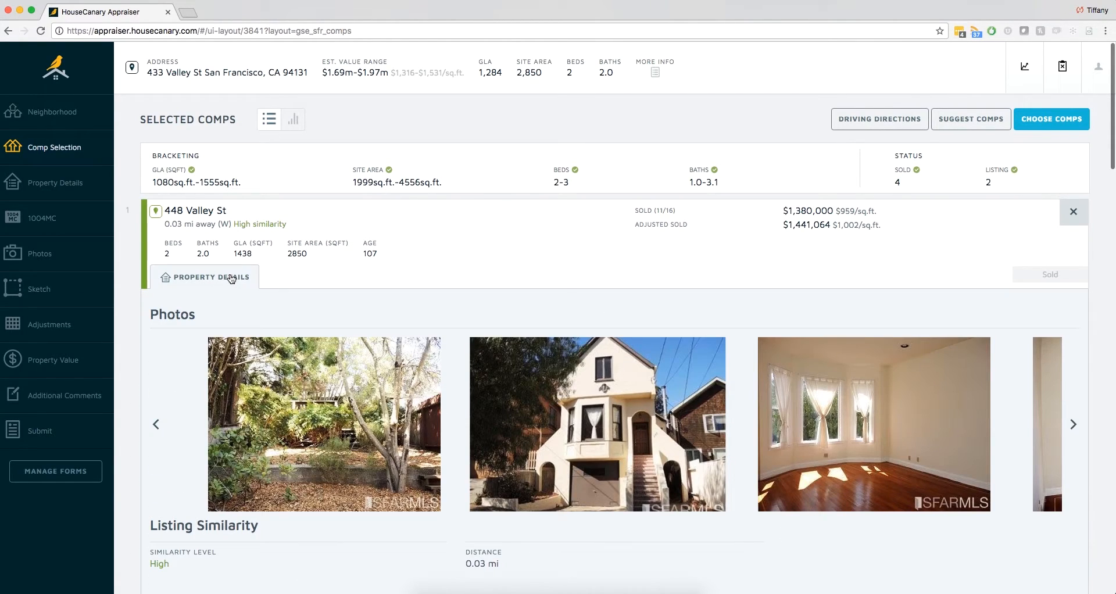
pyautogui.click(232, 278)
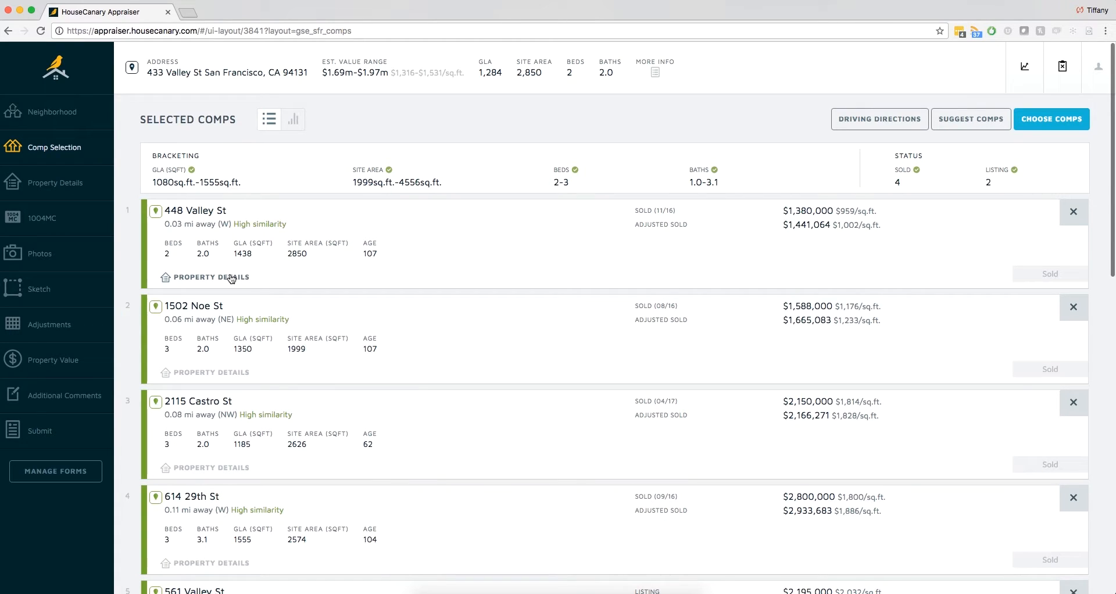
pyautogui.click(1066, 214)
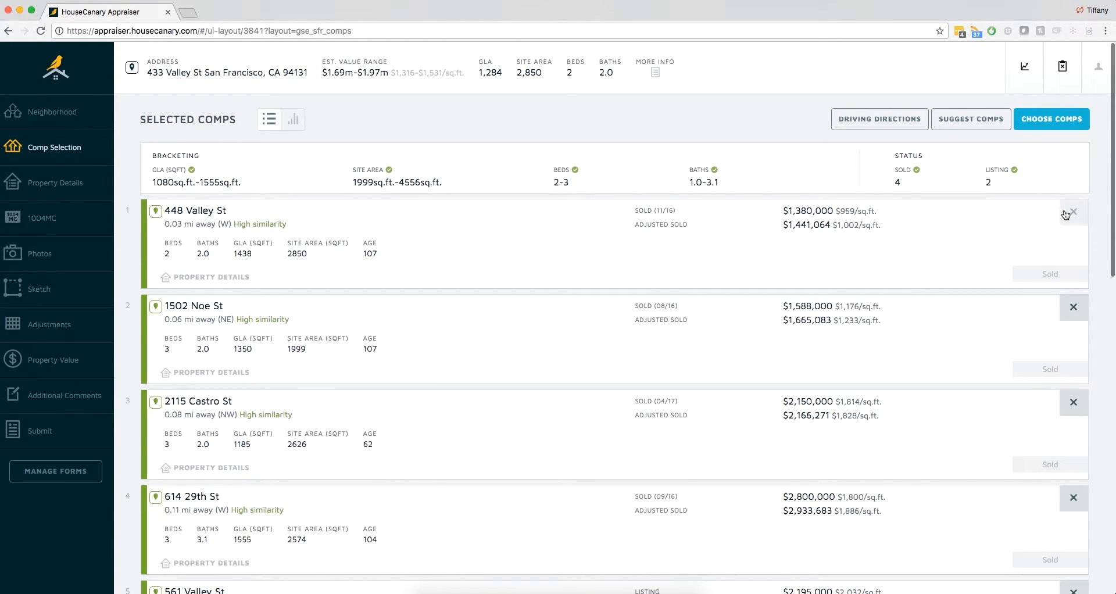
# - Open the view for choosing comps, look at the available comps on the map, and return to the table
pyautogui.click(1051, 120)
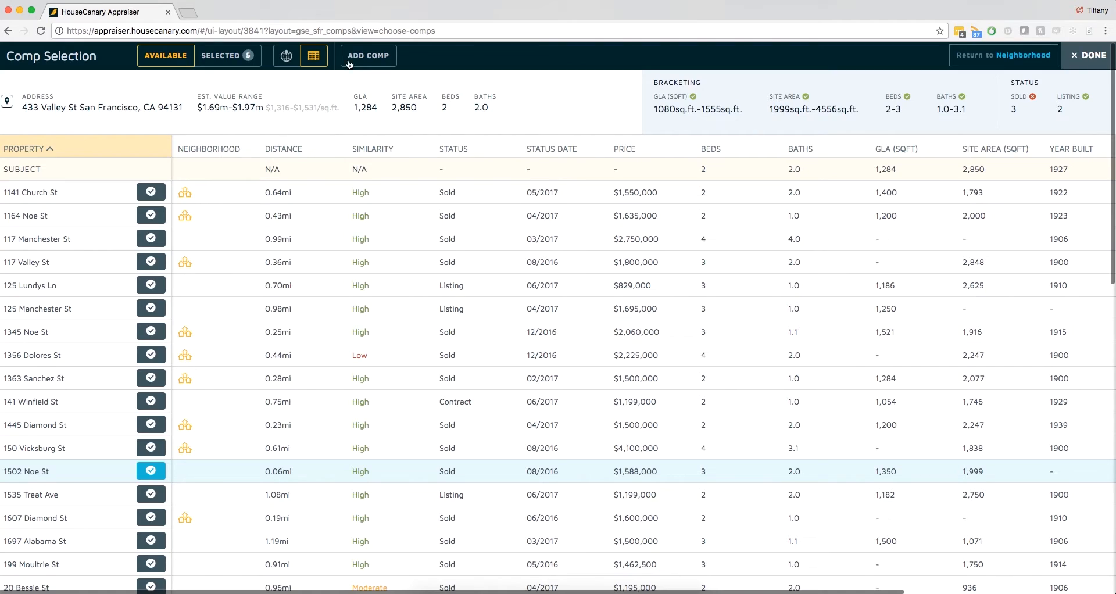
pyautogui.click(286, 56)
pyautogui.click(312, 57)
# - Sort the available comps by distance in both directions, and finally by status in descending order
pyautogui.click(288, 148)
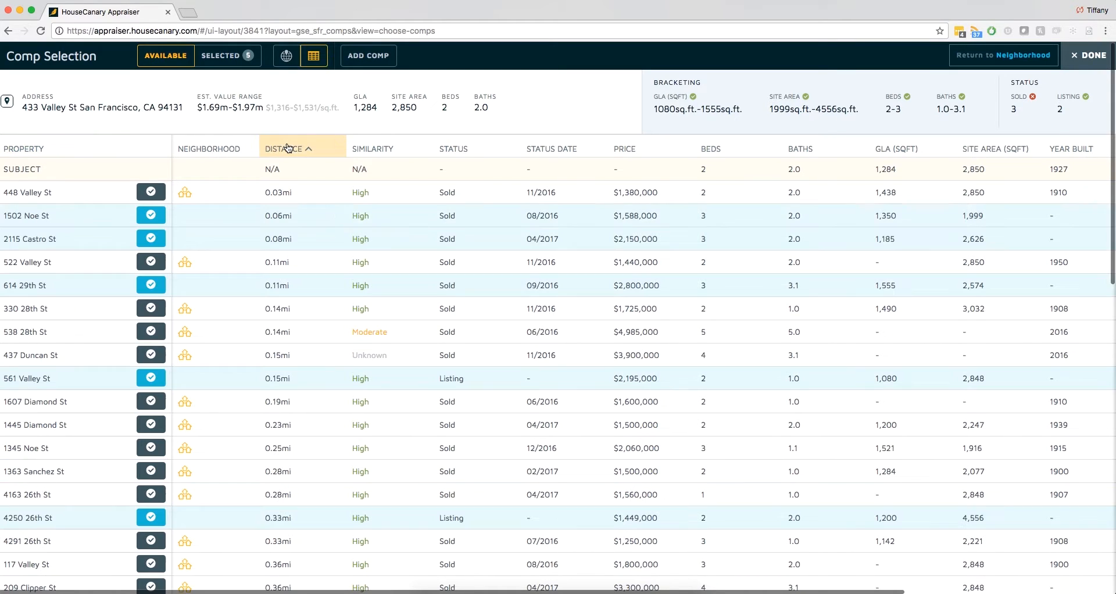
pyautogui.click(287, 149)
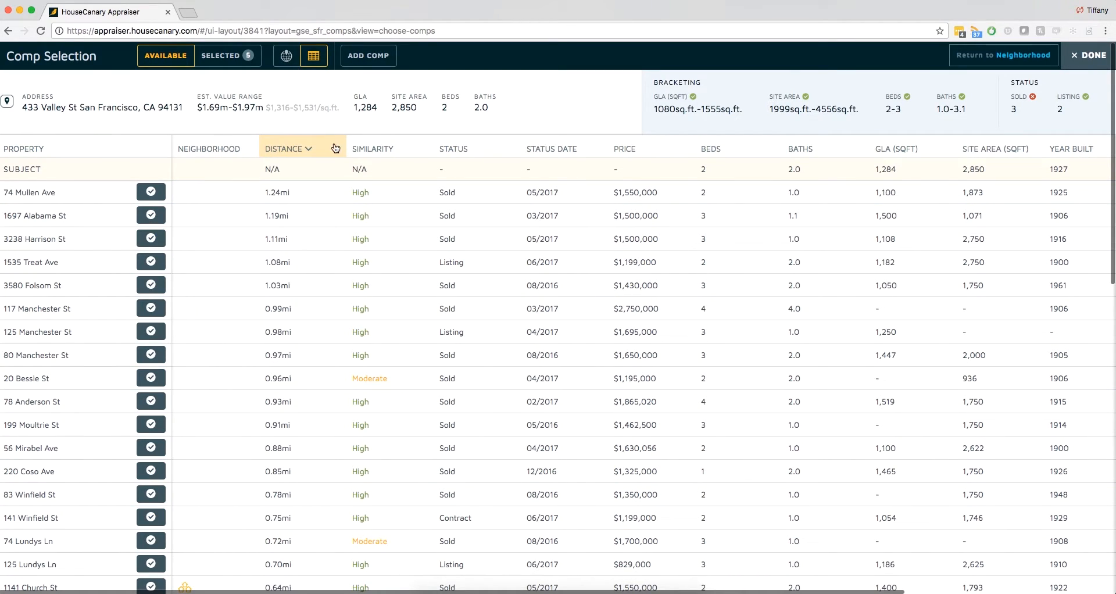
pyautogui.click(448, 149)
pyautogui.click(448, 149)
pyautogui.click(448, 148)
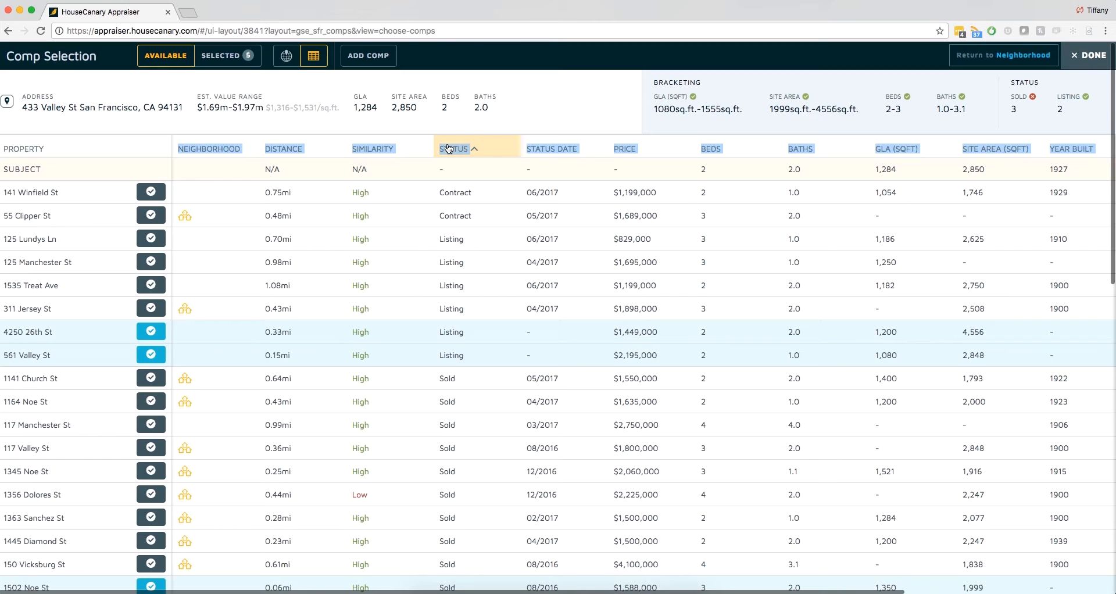
pyautogui.click(448, 148)
# - Examine the detailed data and photos of the first sold comp in the table
pyautogui.hscroll(8, 480, 203)
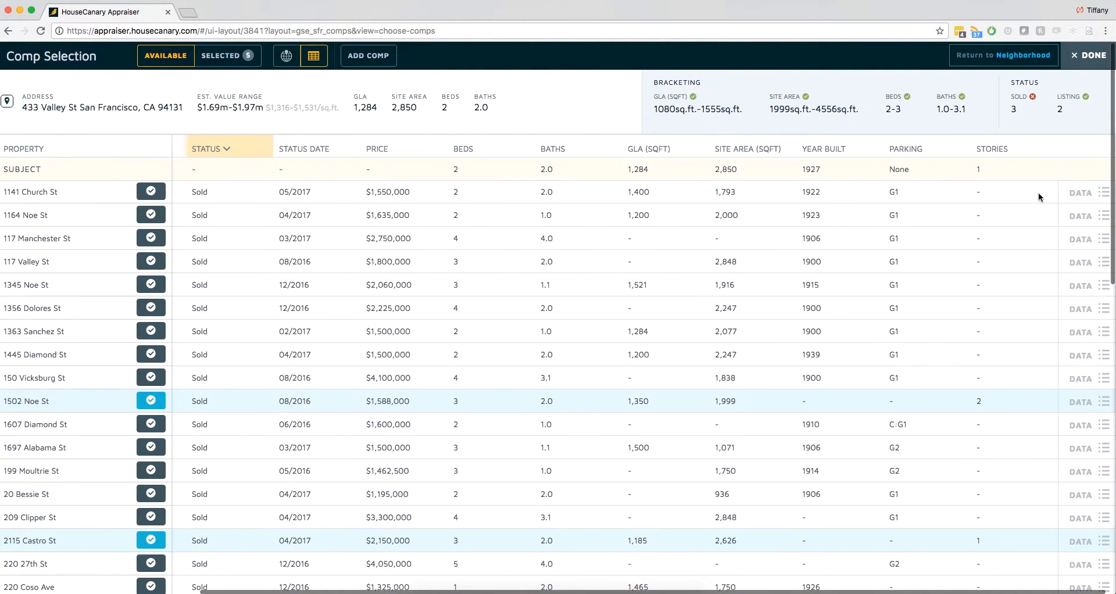
pyautogui.click(1081, 192)
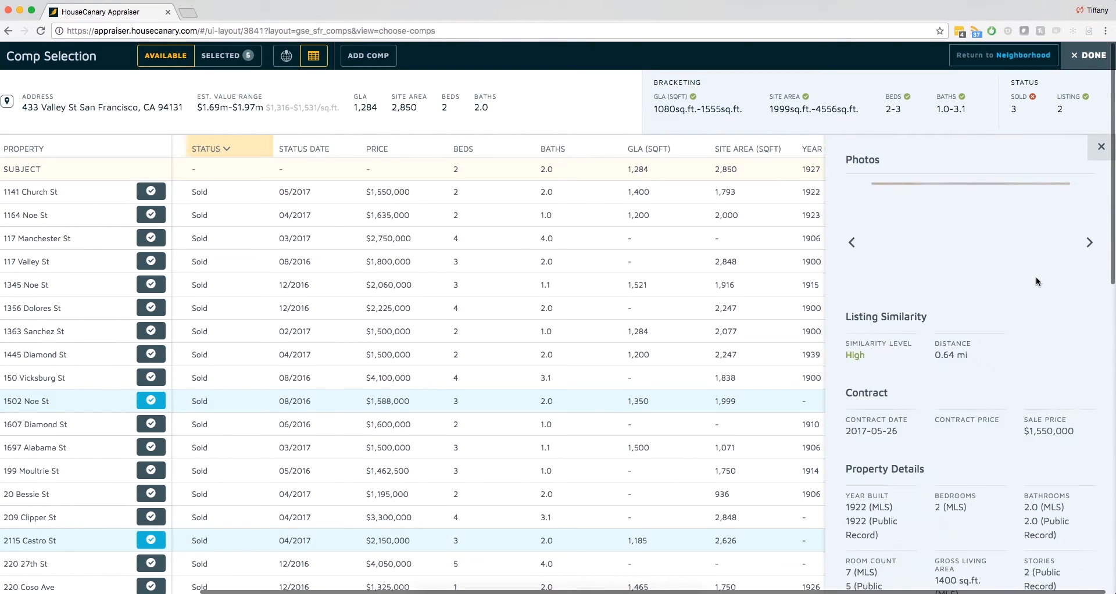
pyautogui.click(1087, 316)
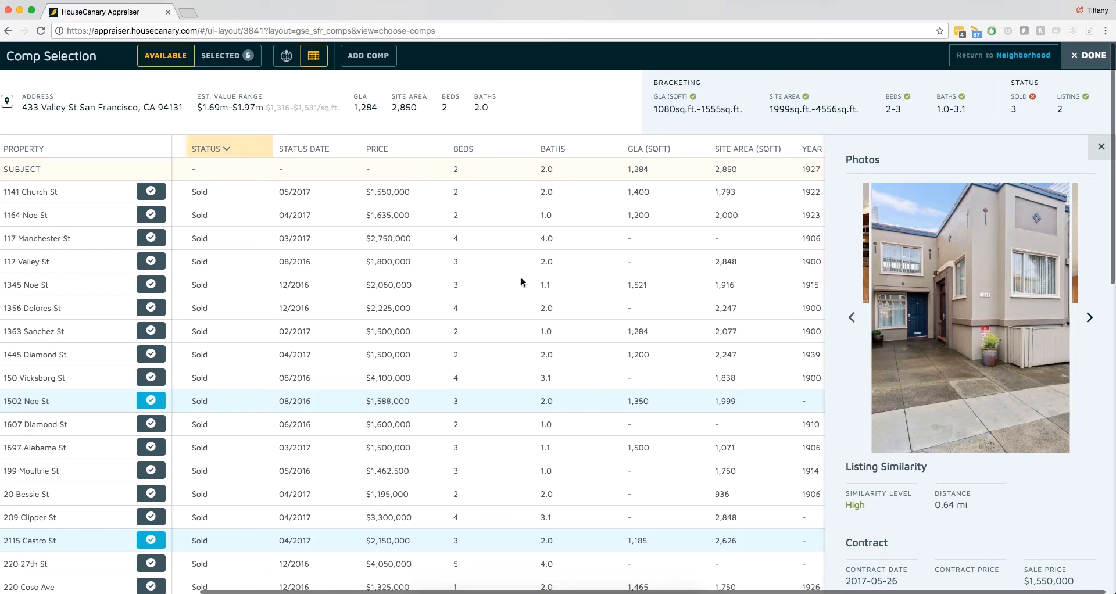
# - Add the $2,750,000 comp sold 03/2017 to the selection, and reorder the selected comps so the one 0.08 mi away comes first
pyautogui.click(152, 240)
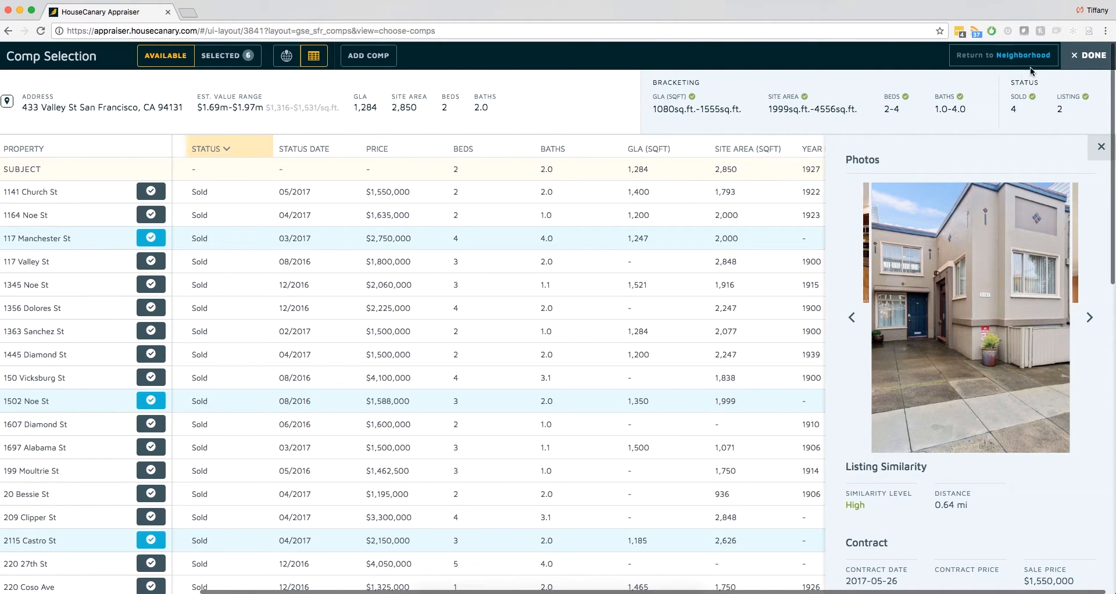
pyautogui.click(1075, 59)
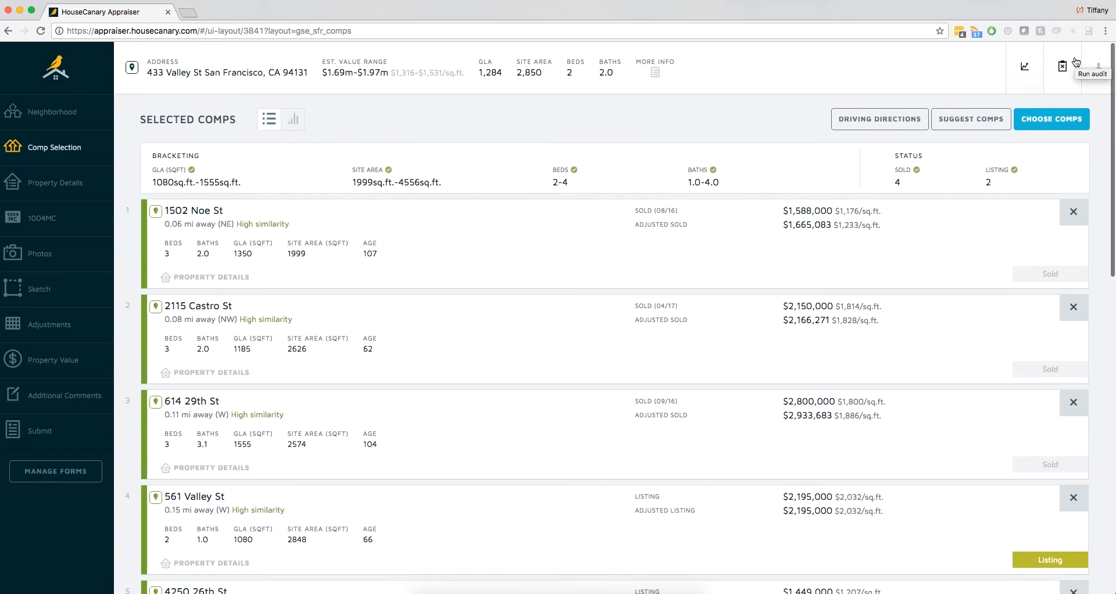
pyautogui.moveTo(731, 339); pyautogui.dragTo(728, 254)
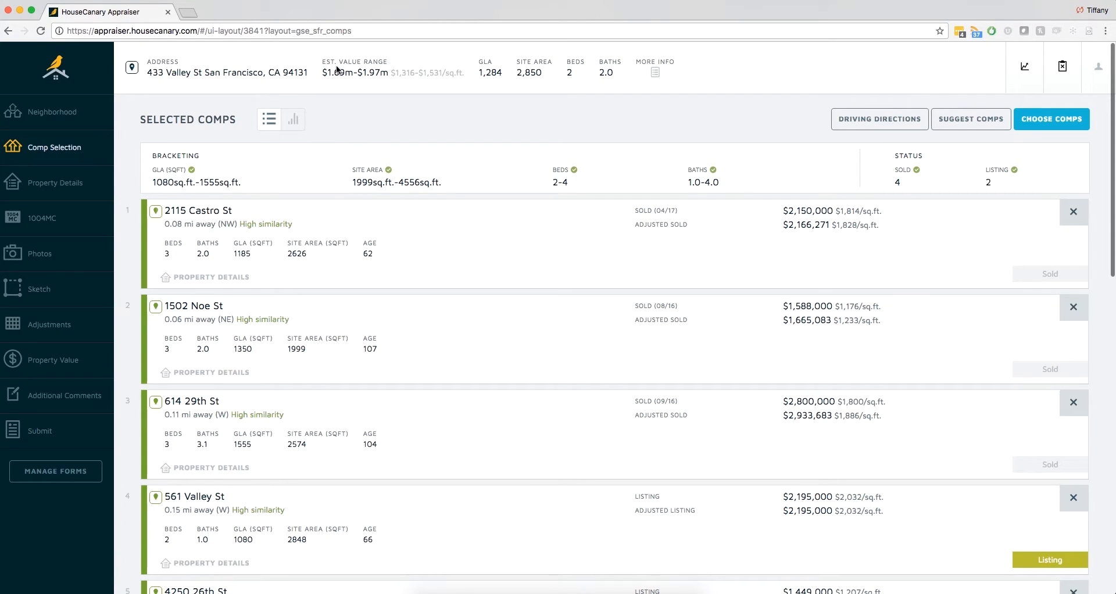
# - Compare the selected comps with the subject estimate in the bar chart, by total price and by price per sq. ft
pyautogui.click(295, 119)
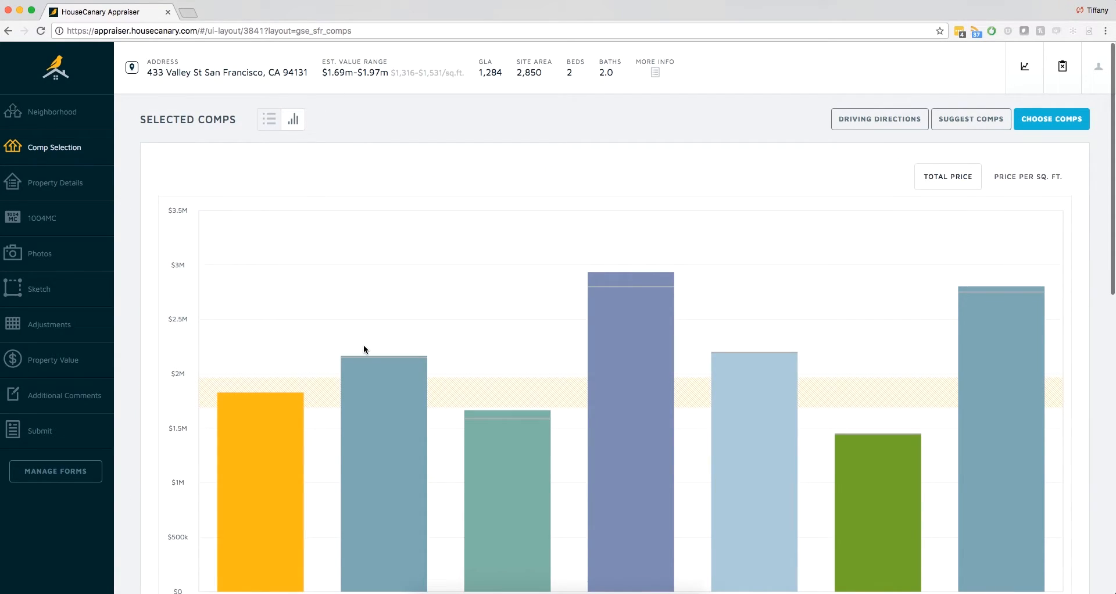
pyautogui.scroll(-2, 365, 346)
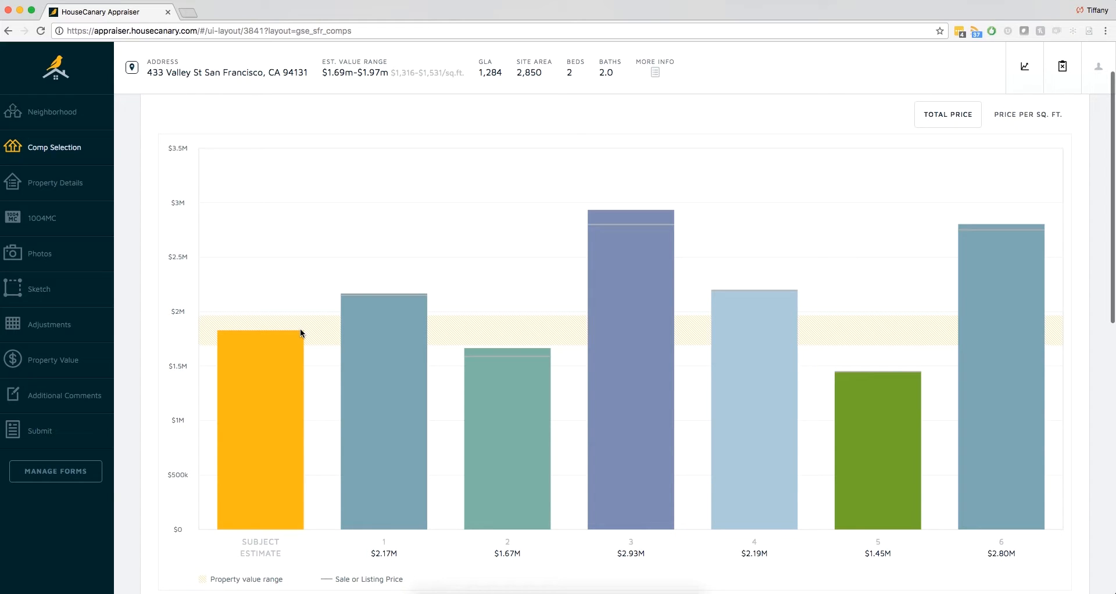
pyautogui.click(1041, 112)
pyautogui.scroll(2, 1040, 111)
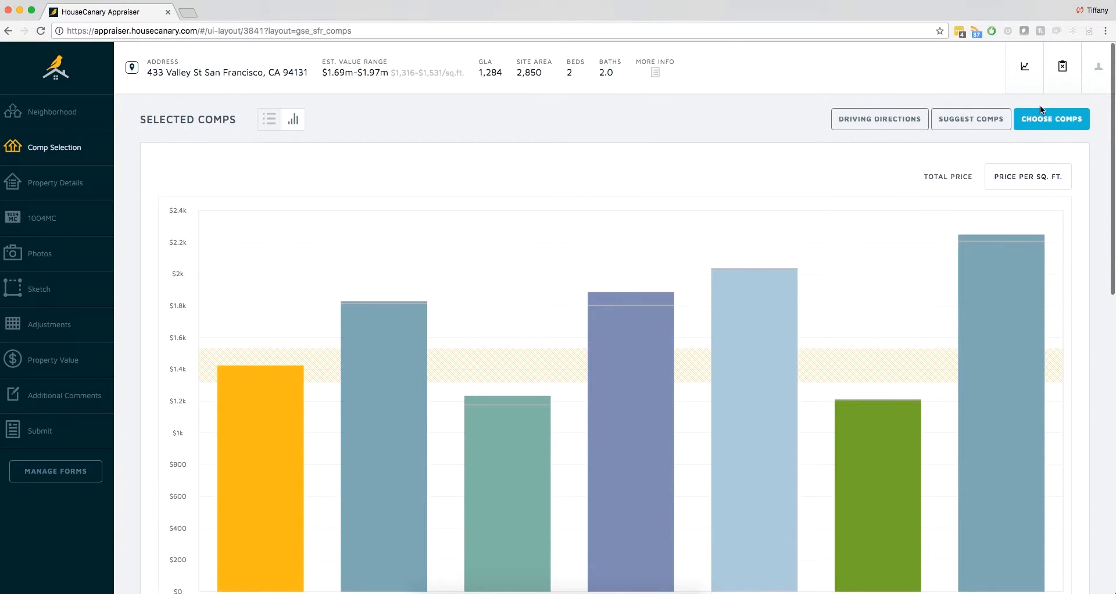
# - Return to the list of selected comps and request driving directions for them
pyautogui.click(267, 121)
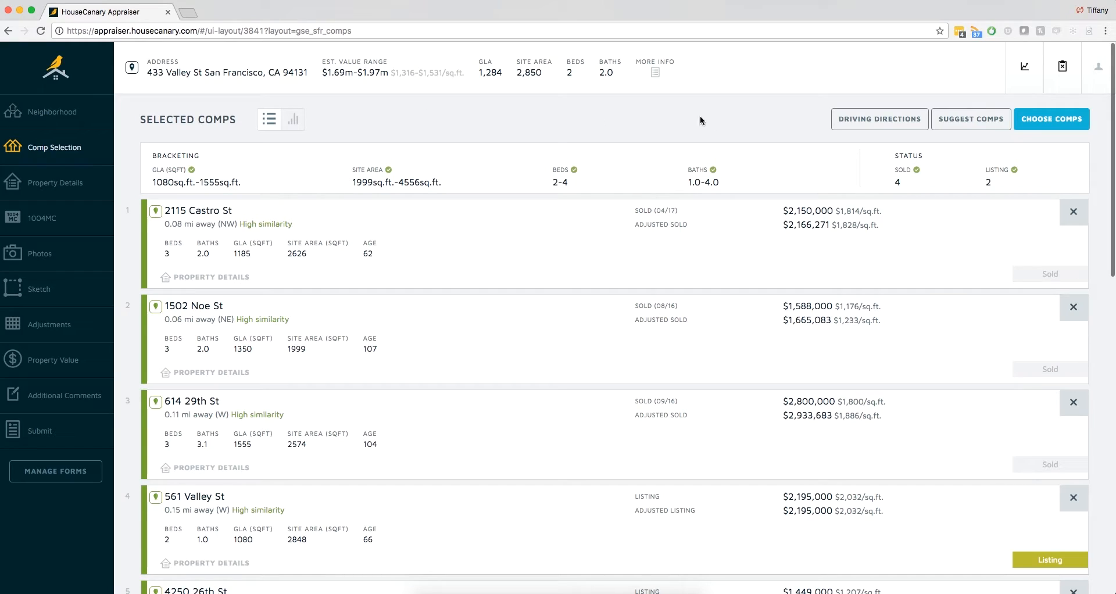
pyautogui.click(871, 121)
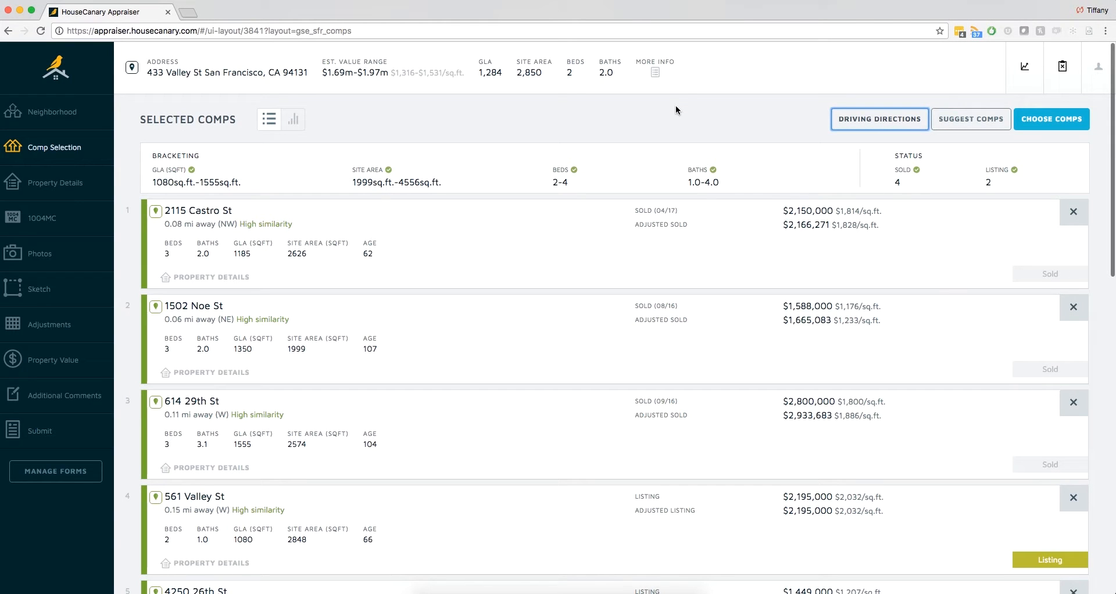
# - Expand the Subject section of Property Details and choose the San Francisco Association of REALTORS source for the assessor's parcel number
pyautogui.click(94, 185)
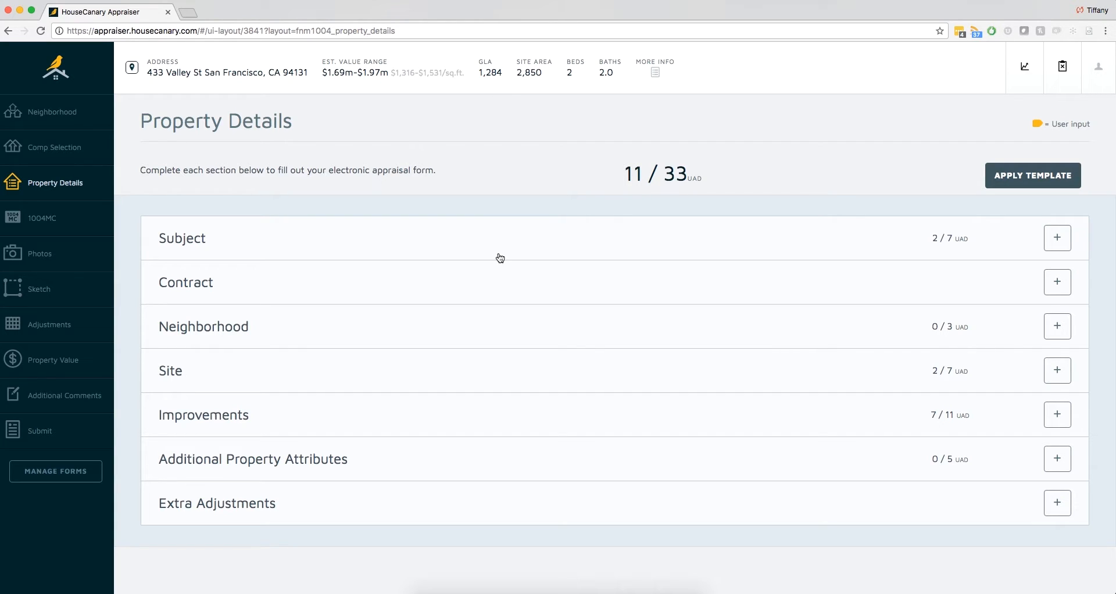
pyautogui.click(469, 246)
pyautogui.scroll(-4, 469, 245)
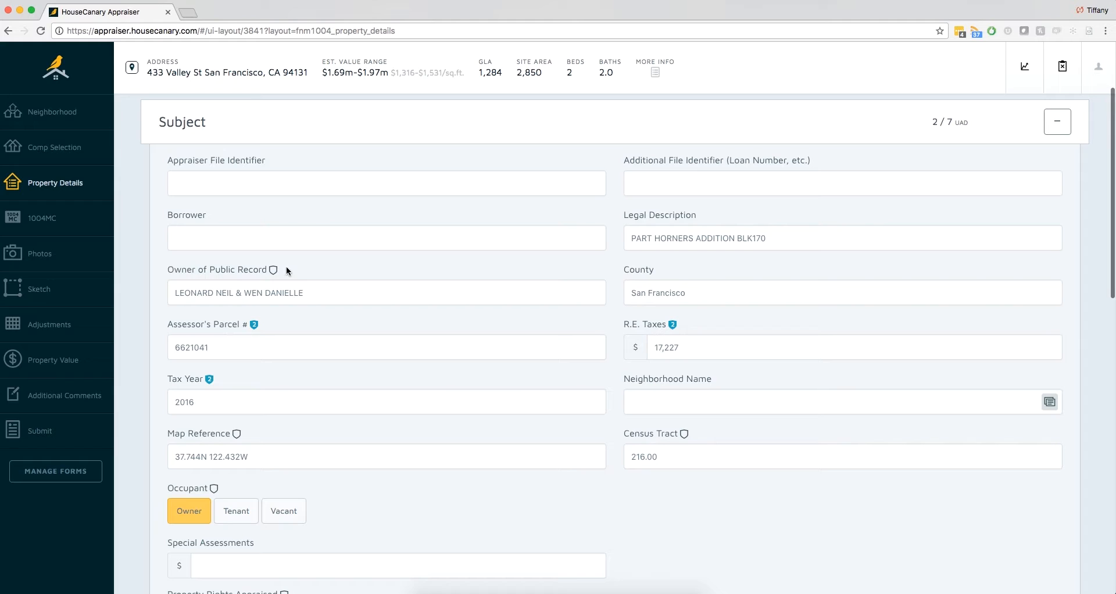
pyautogui.click(255, 328)
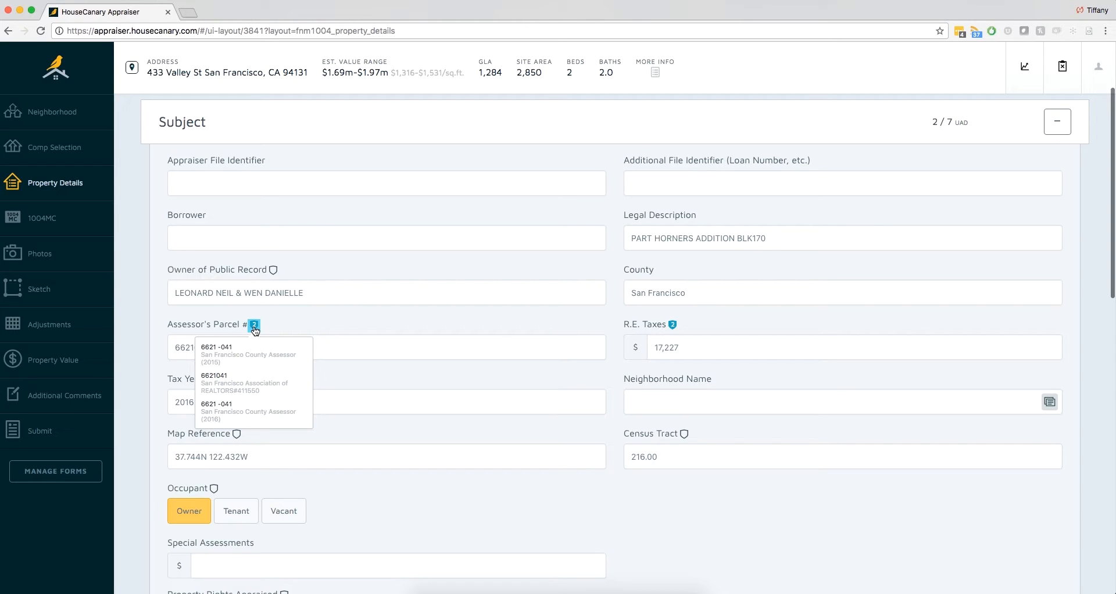
pyautogui.click(233, 380)
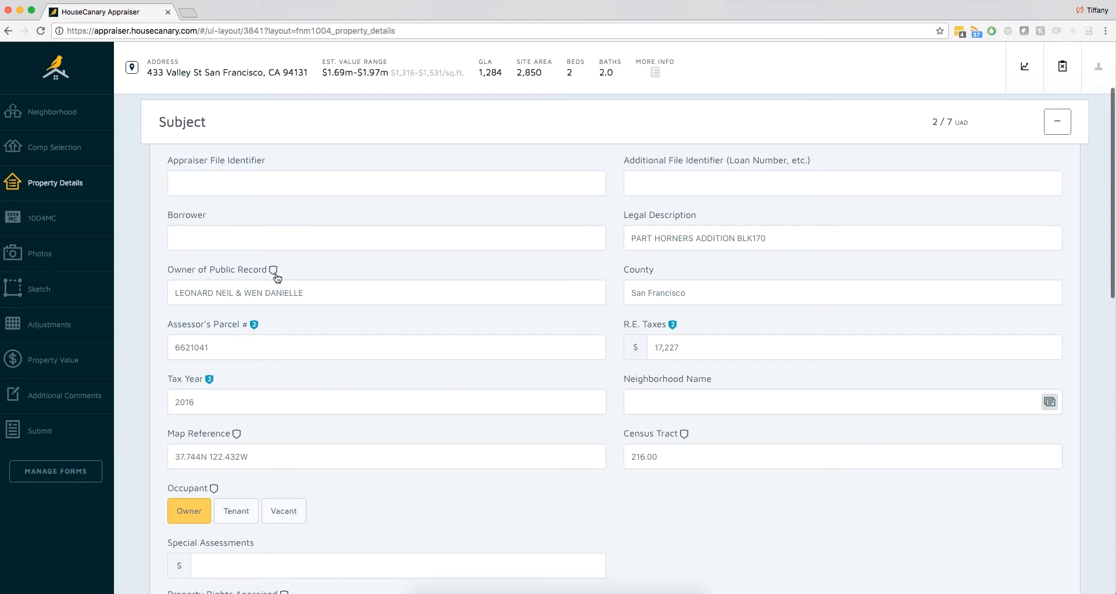
# - Enter Noe Valley as the neighborhood name in the Subject section
pyautogui.scroll(4, 438, 264)
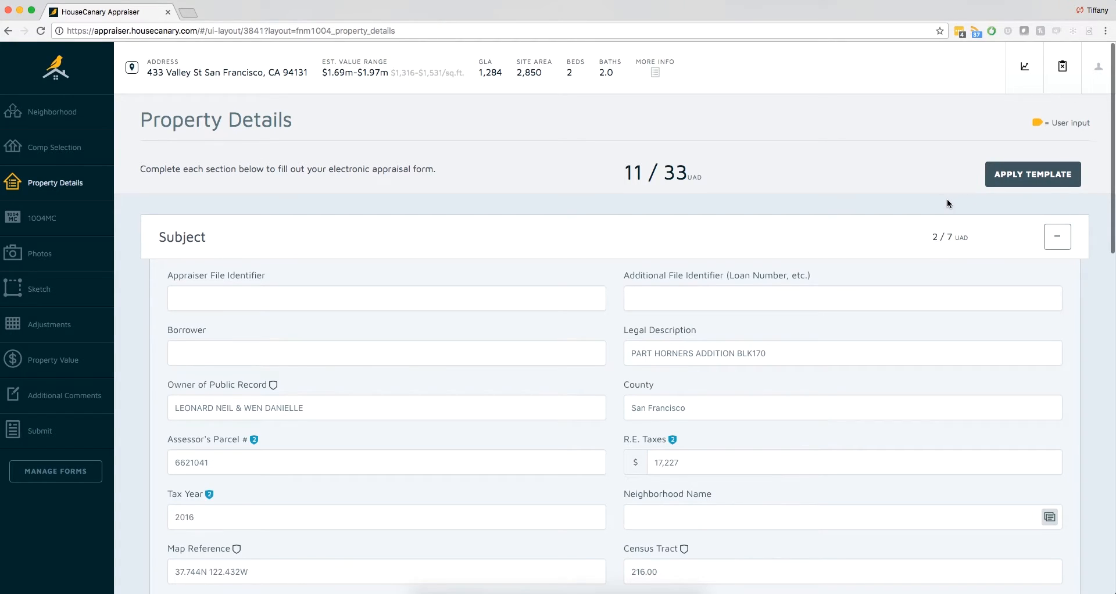
pyautogui.scroll(-3, 947, 199)
pyautogui.click(770, 439)
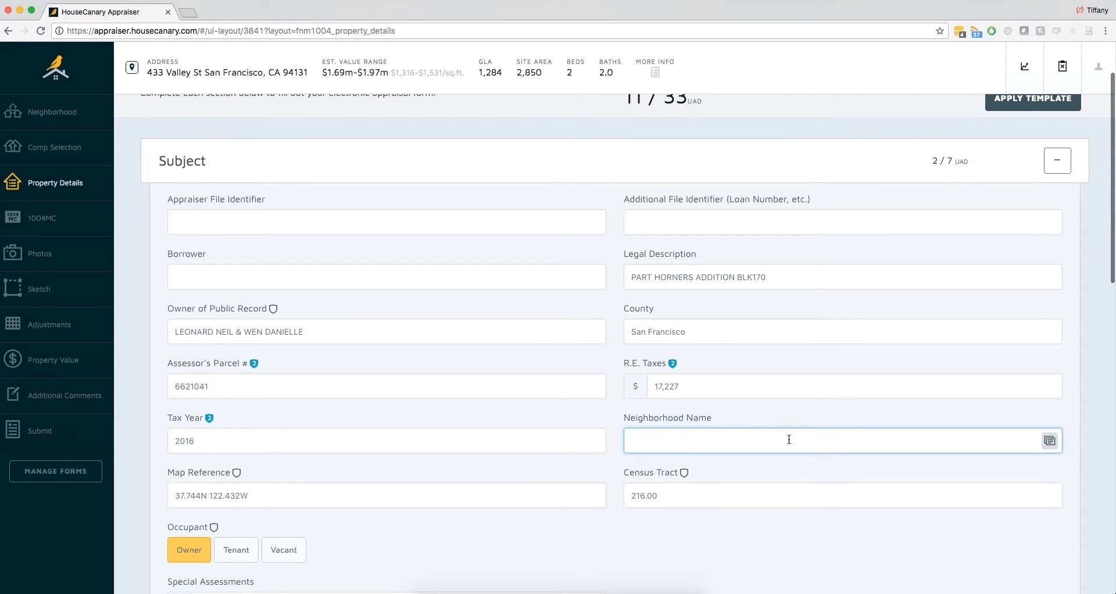
pyautogui.click(1049, 442)
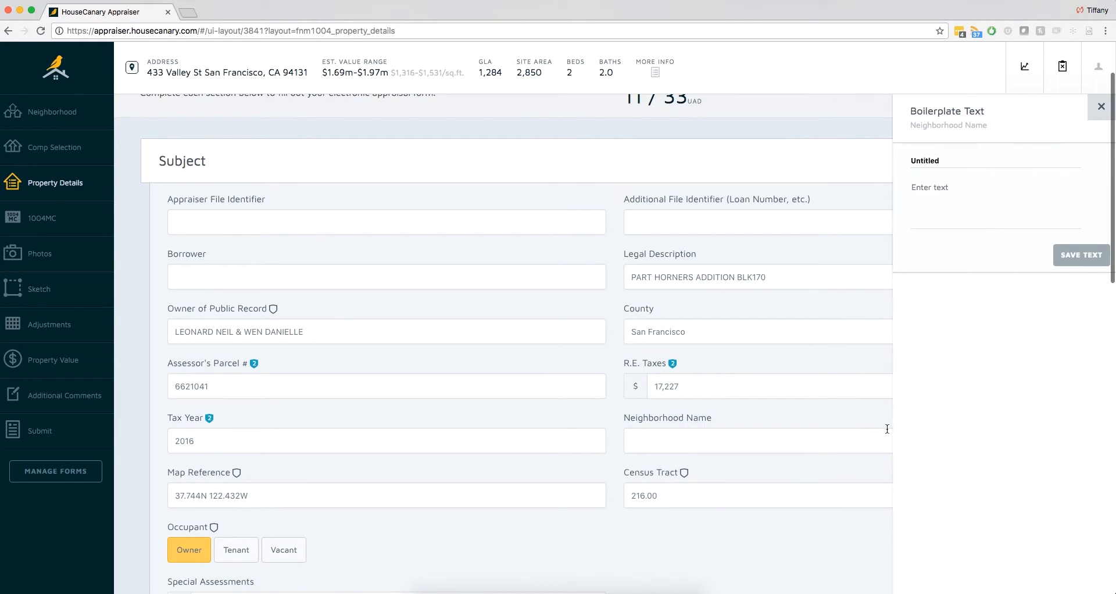
pyautogui.click(781, 439)
pyautogui.write('Noe Vel')
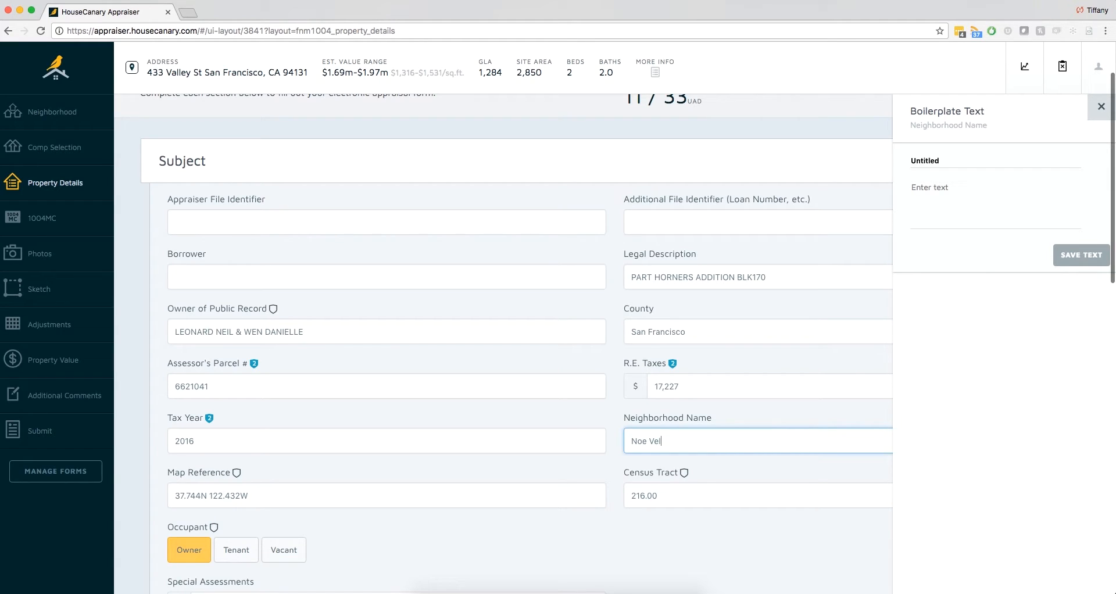
pyautogui.click(1101, 106)
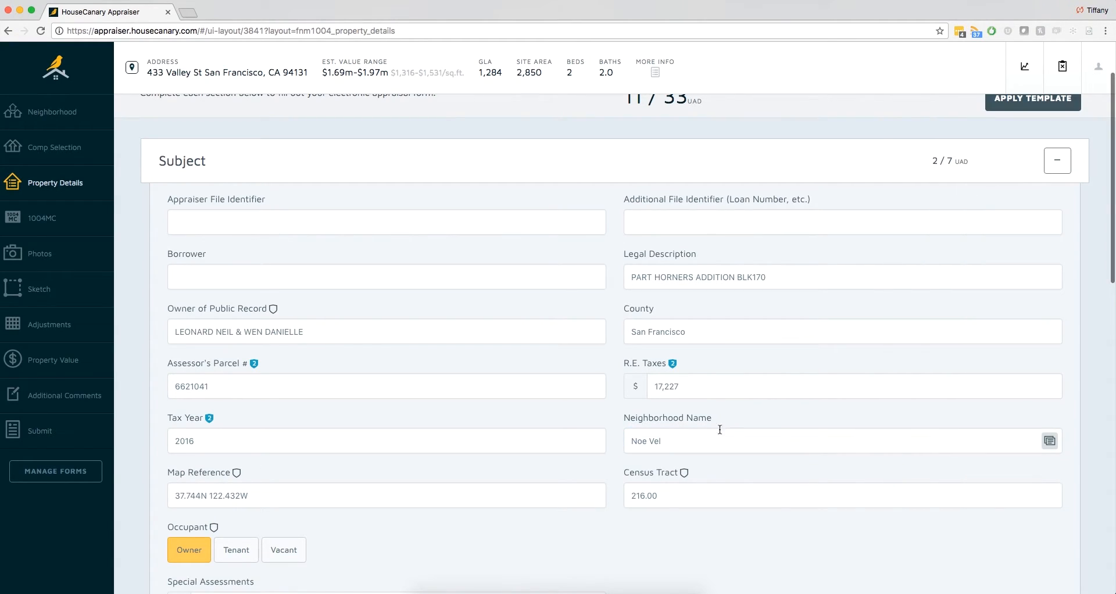
pyautogui.click(675, 446)
pyautogui.press('BackSpace')
pyautogui.press('BackSpace')
pyautogui.write('alley')
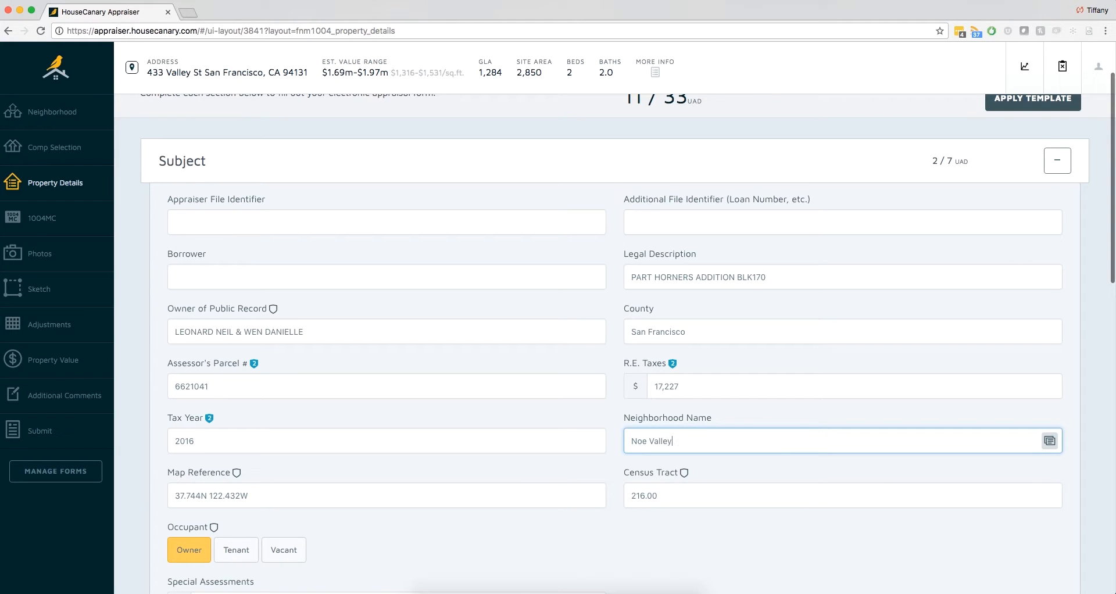
# - Save Noe Valley as boilerplate text for the neighborhood name, and clear the field to reuse the saved entry
pyautogui.click(1050, 441)
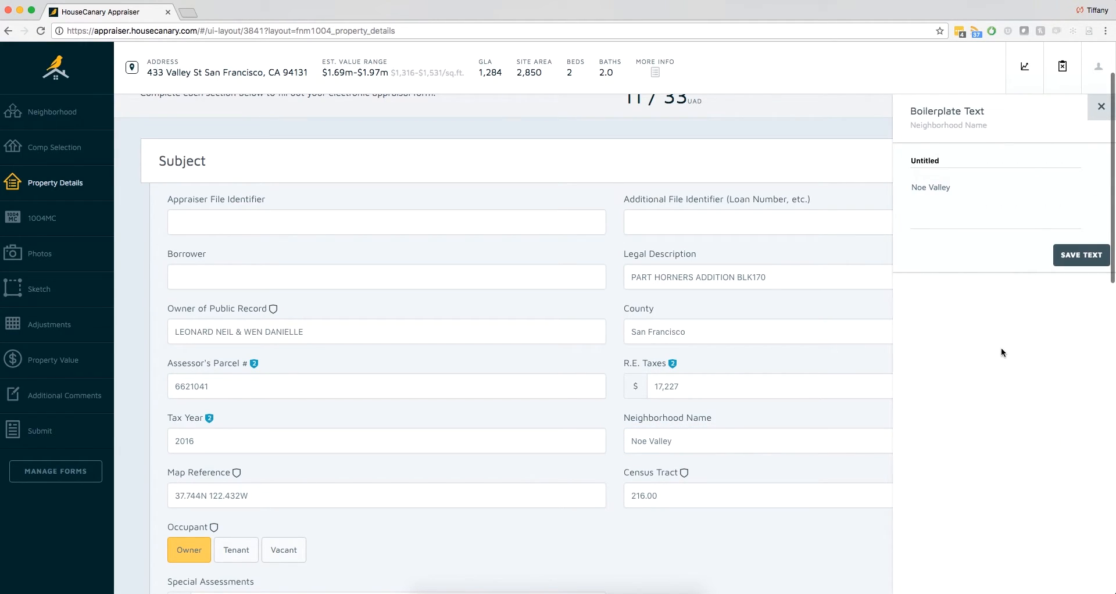
pyautogui.click(1079, 260)
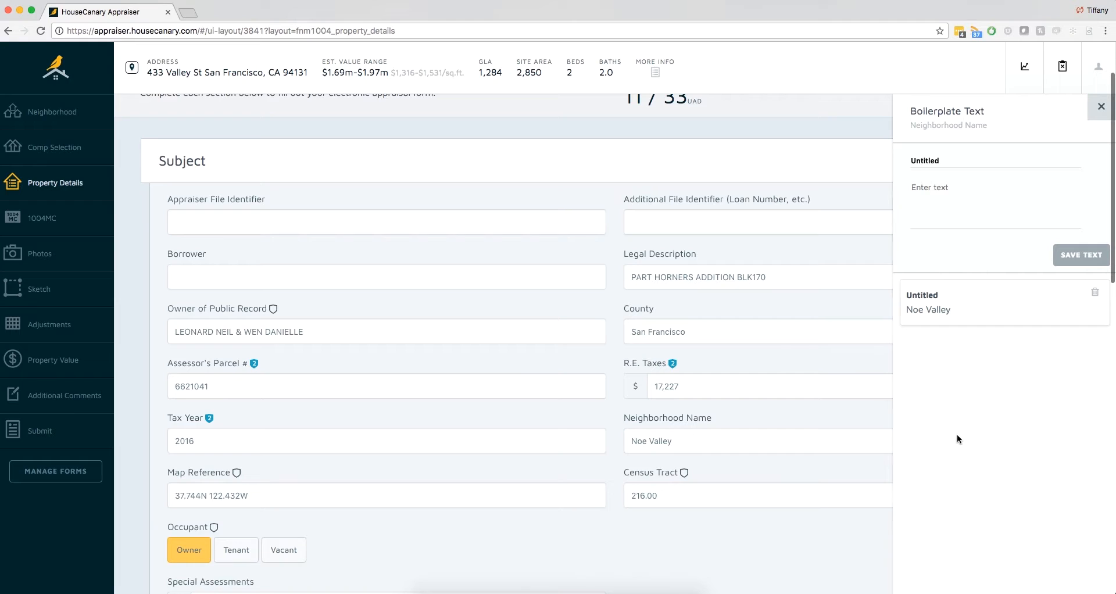
pyautogui.moveTo(733, 442); pyautogui.dragTo(553, 440)
pyautogui.press('BackSpace')
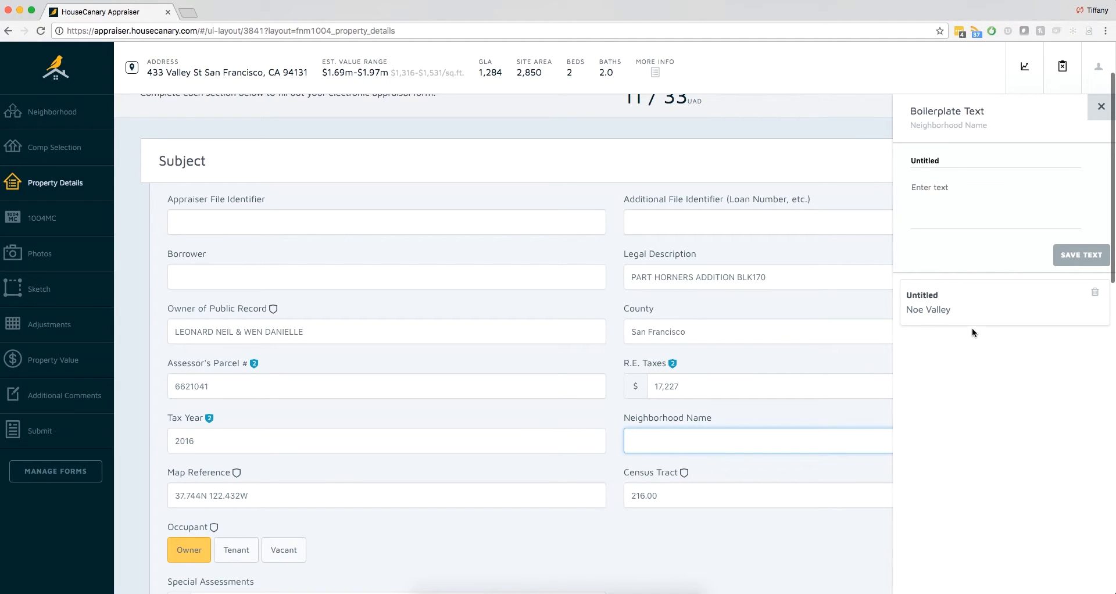
pyautogui.click(1096, 103)
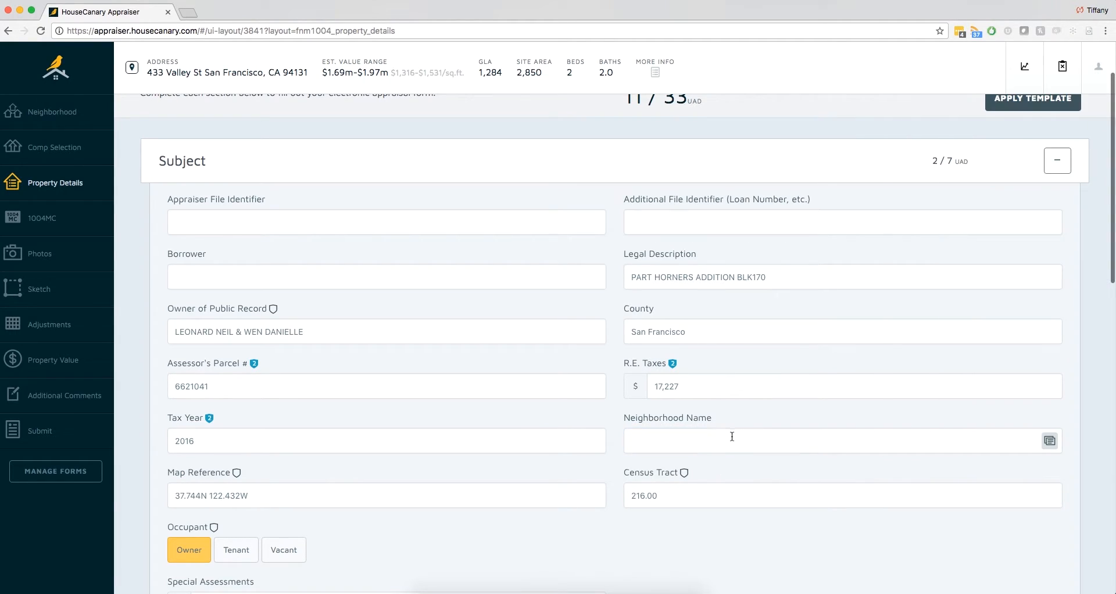
pyautogui.click(1049, 441)
# - Open the 1004MC section and calculate its market conditions figures
pyautogui.click(106, 228)
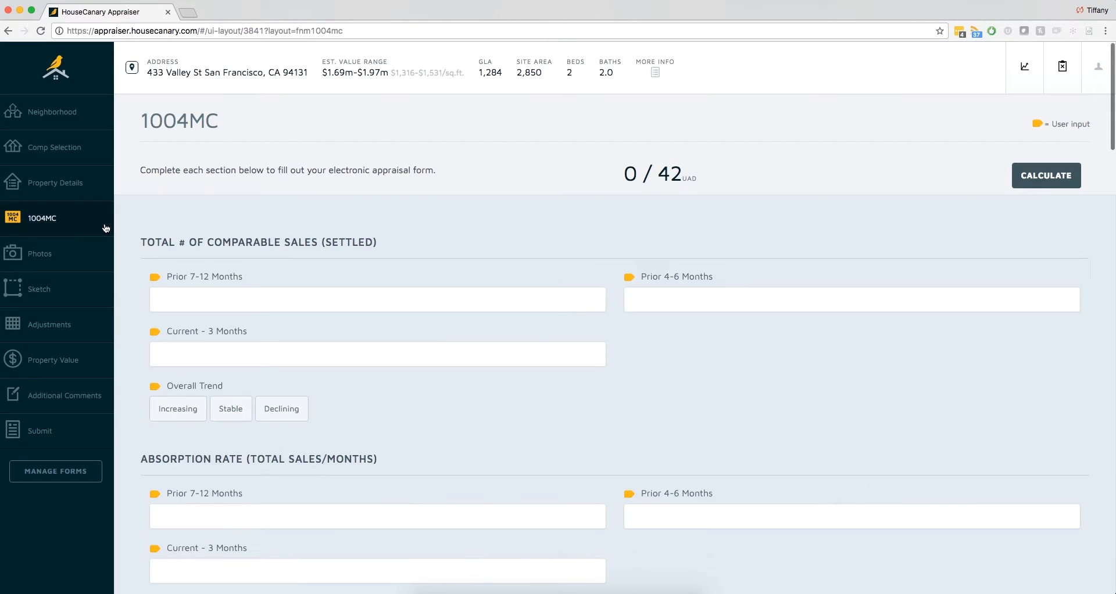
pyautogui.click(1038, 180)
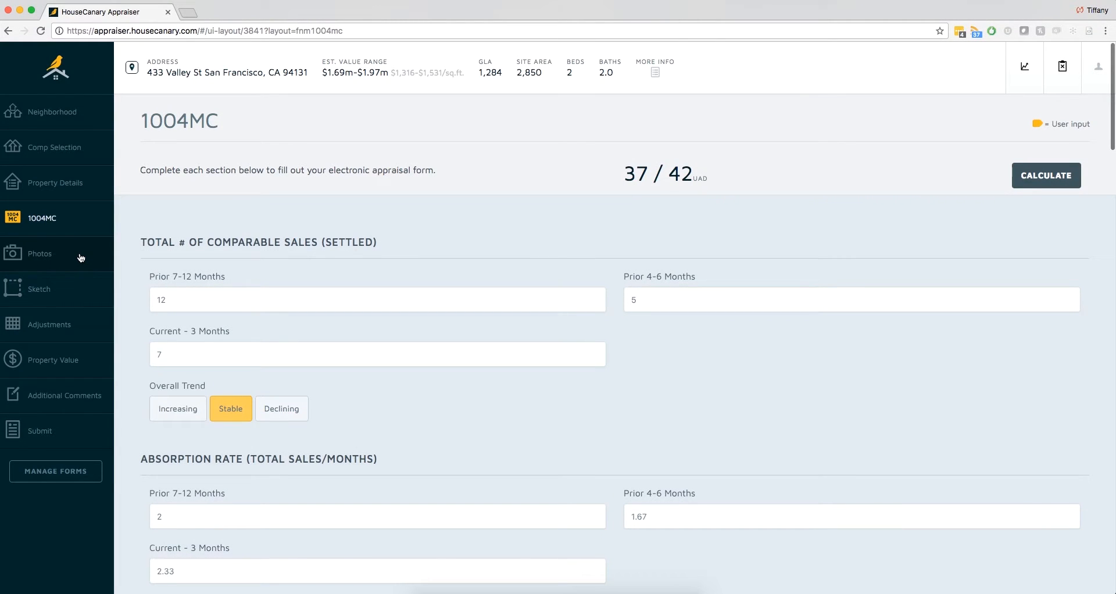
# - Add dining.jpg and dining2.jpg from the Photos folder to the Dining Room slot of the interior photos
pyautogui.click(81, 258)
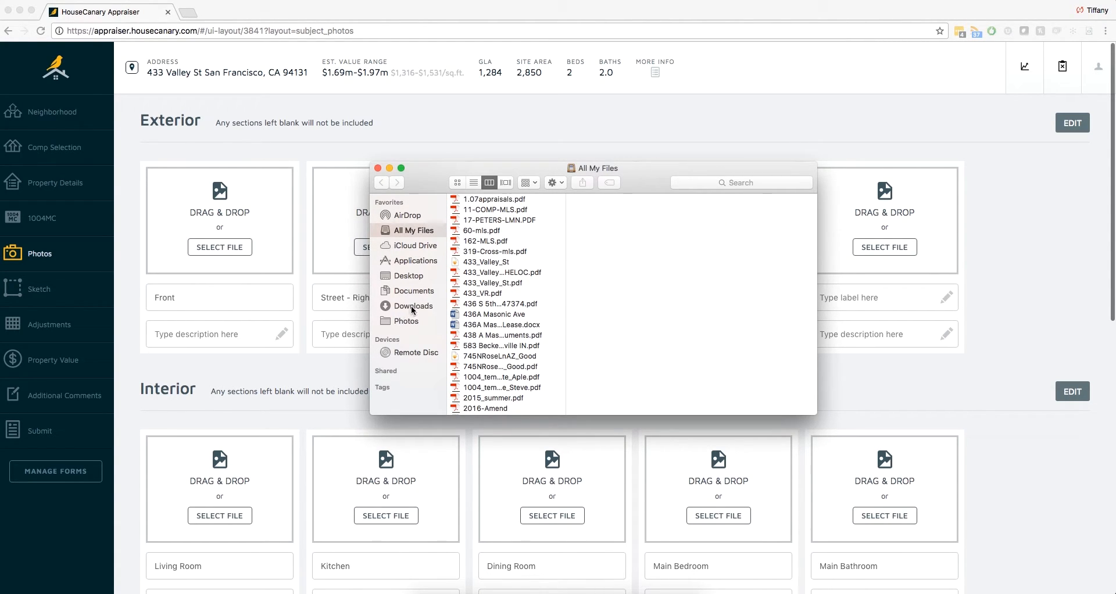
pyautogui.click(409, 321)
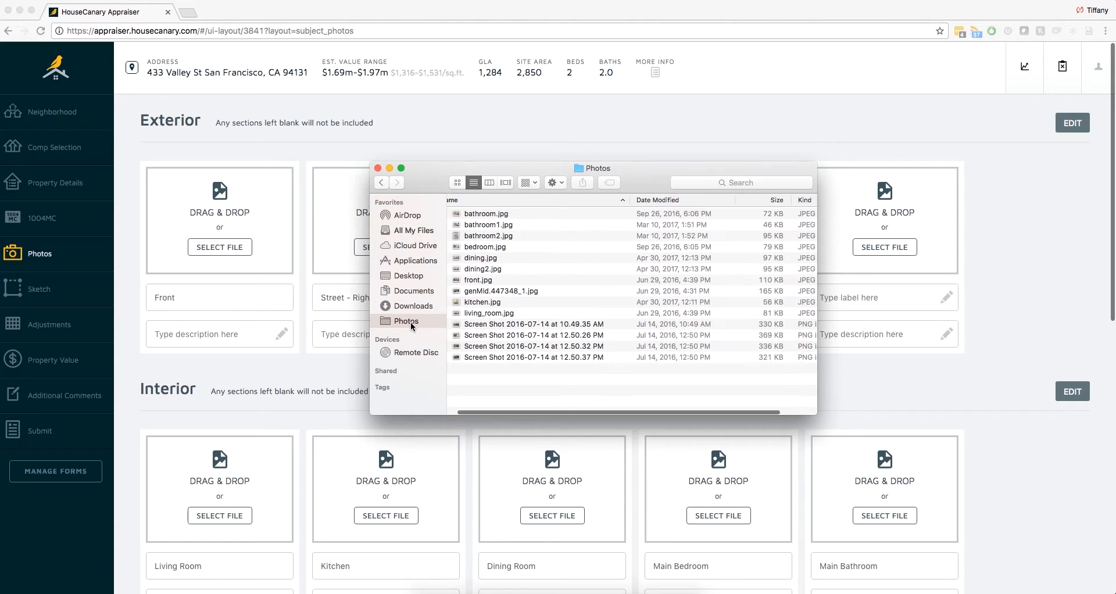
pyautogui.moveTo(433, 181); pyautogui.dragTo(704, 62)
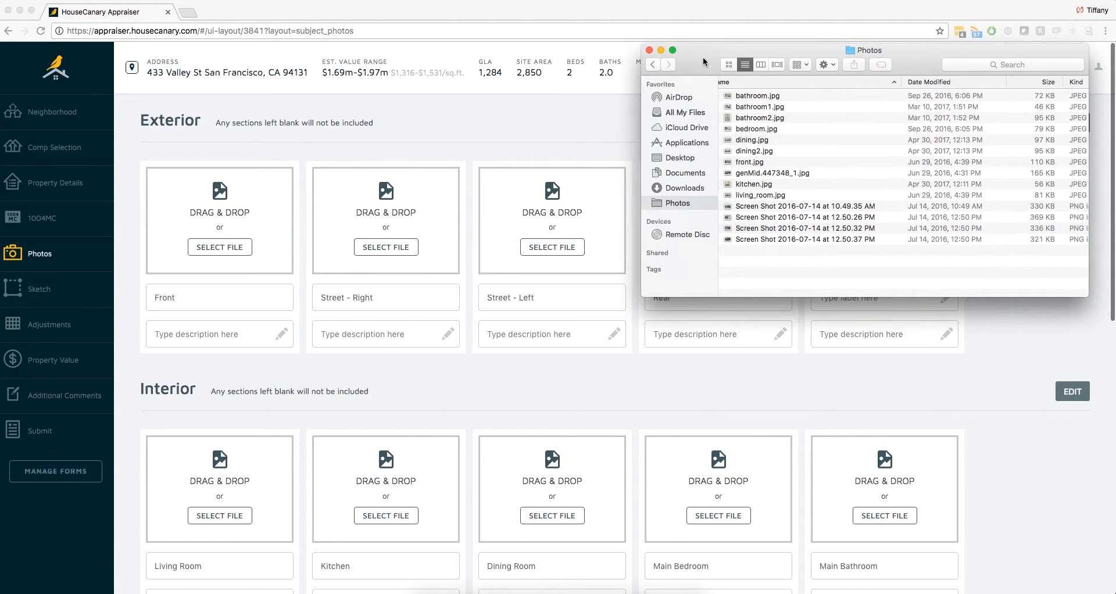
pyautogui.click(780, 142)
pyautogui.keyDown('shift'); pyautogui.click(781, 153); pyautogui.keyUp('shift')
pyautogui.moveTo(781, 153); pyautogui.dragTo(561, 473)
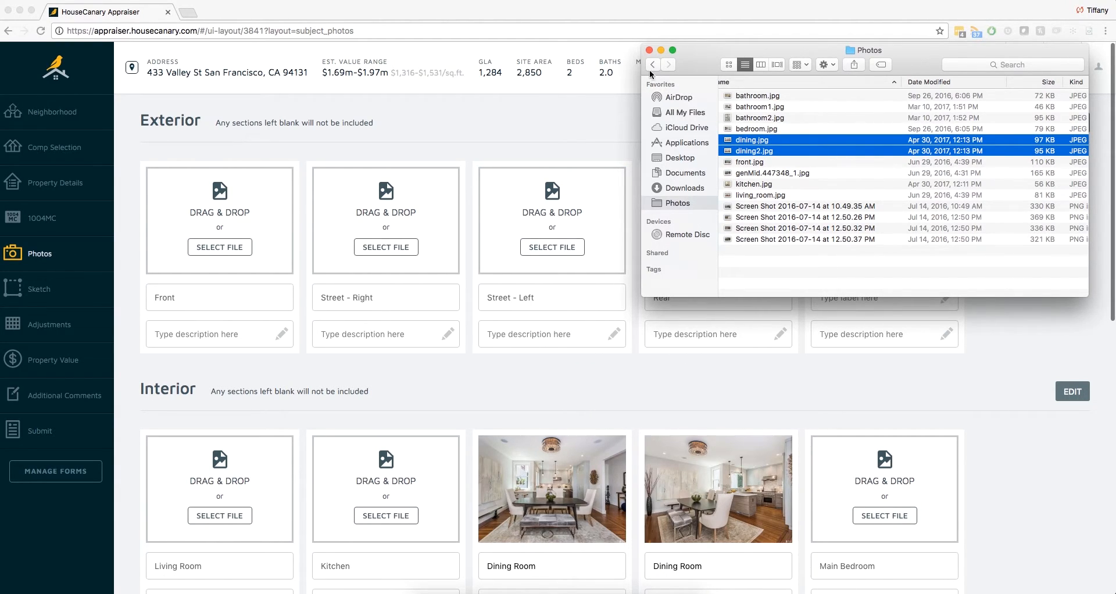
pyautogui.click(649, 50)
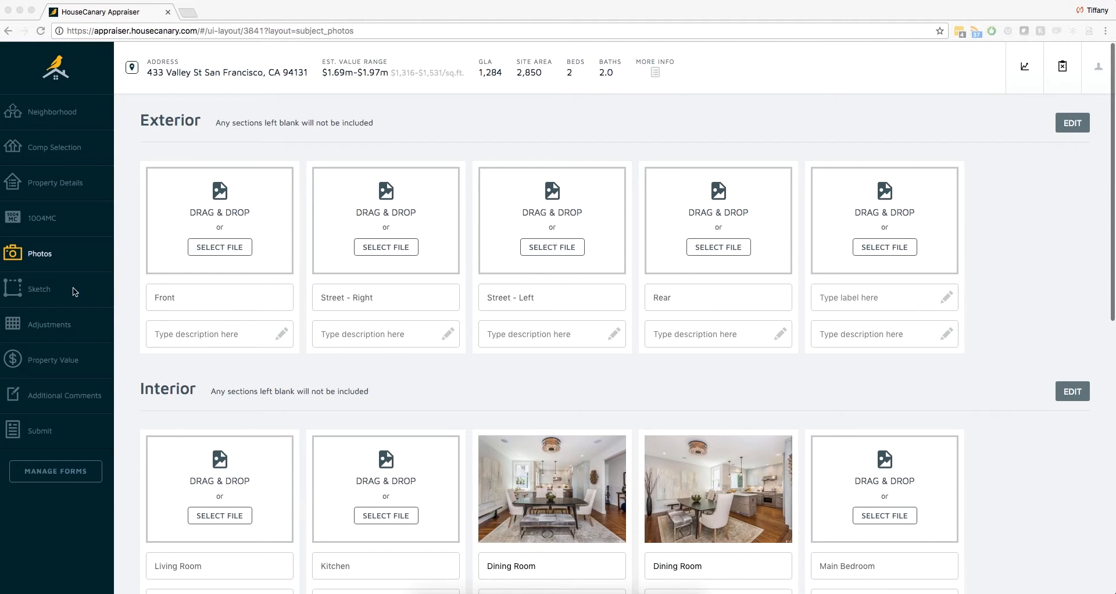
# - Create a new sketch and draw a 43 by 26 ft rectangle, assigning it the First Floor area template
pyautogui.click(71, 290)
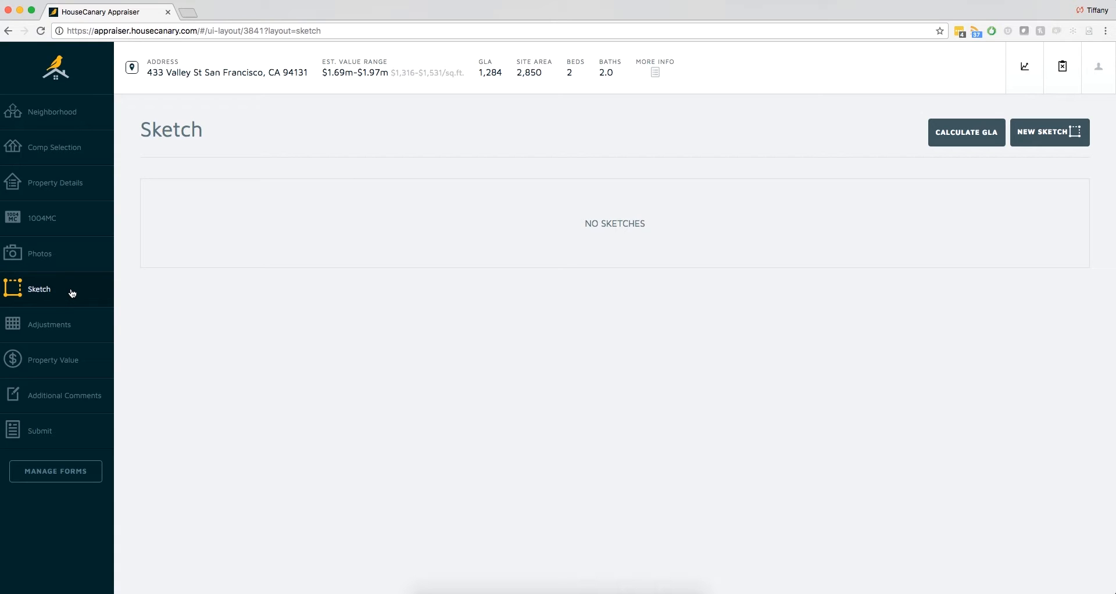
pyautogui.click(1036, 136)
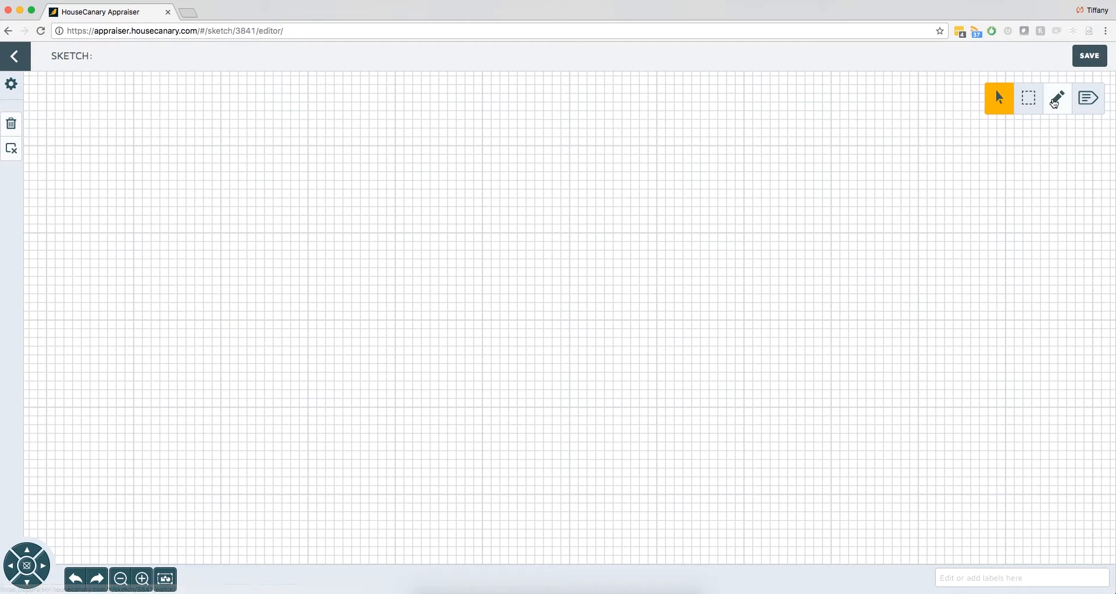
pyautogui.click(1057, 98)
pyautogui.click(569, 320)
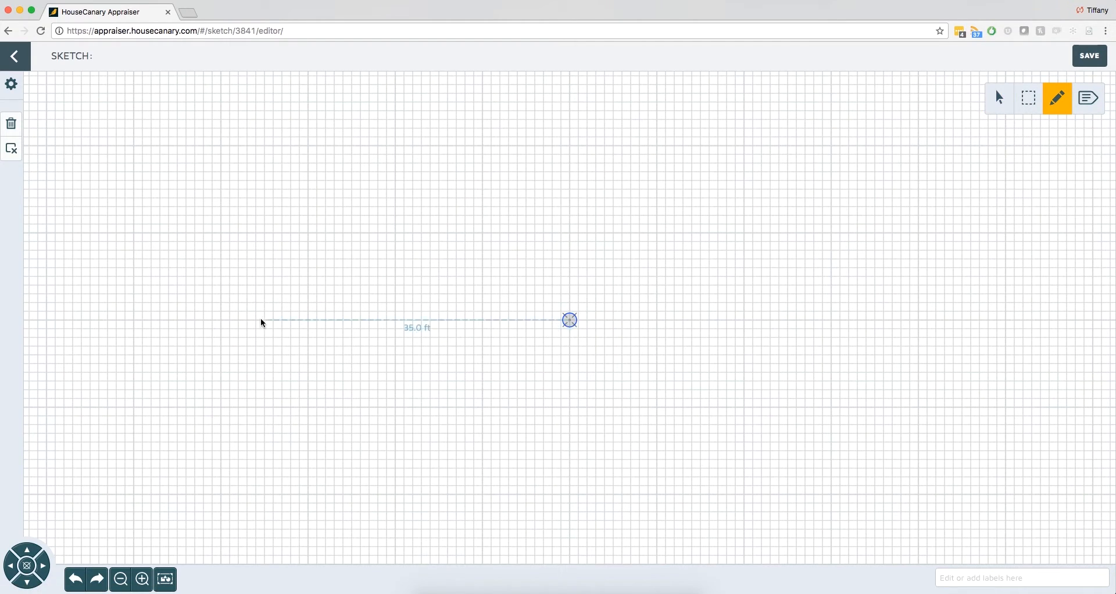
pyautogui.click(195, 320)
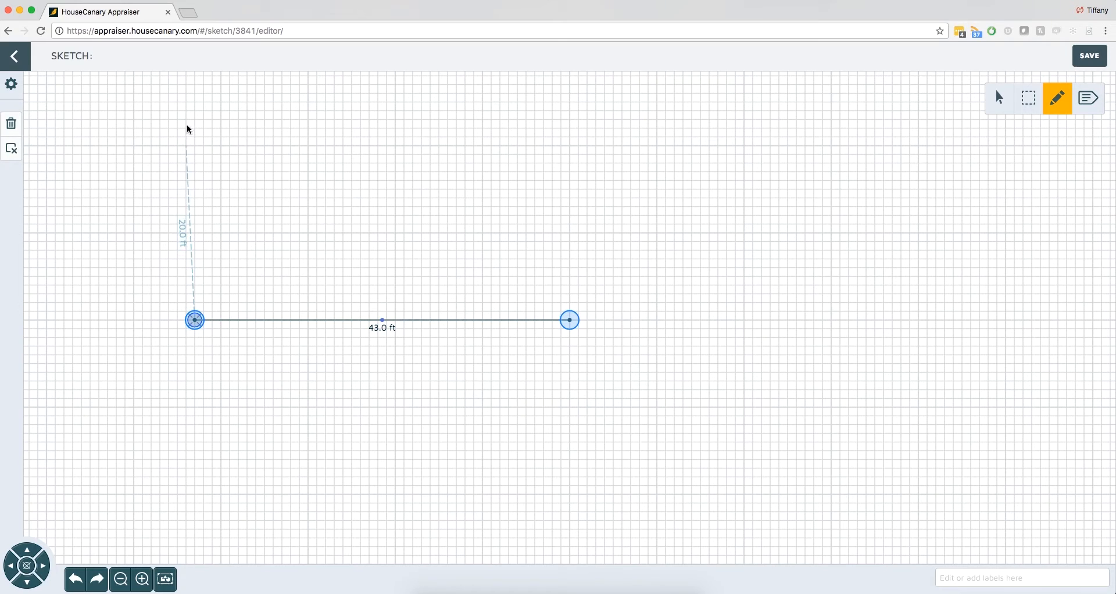
pyautogui.click(195, 93)
pyautogui.click(569, 93)
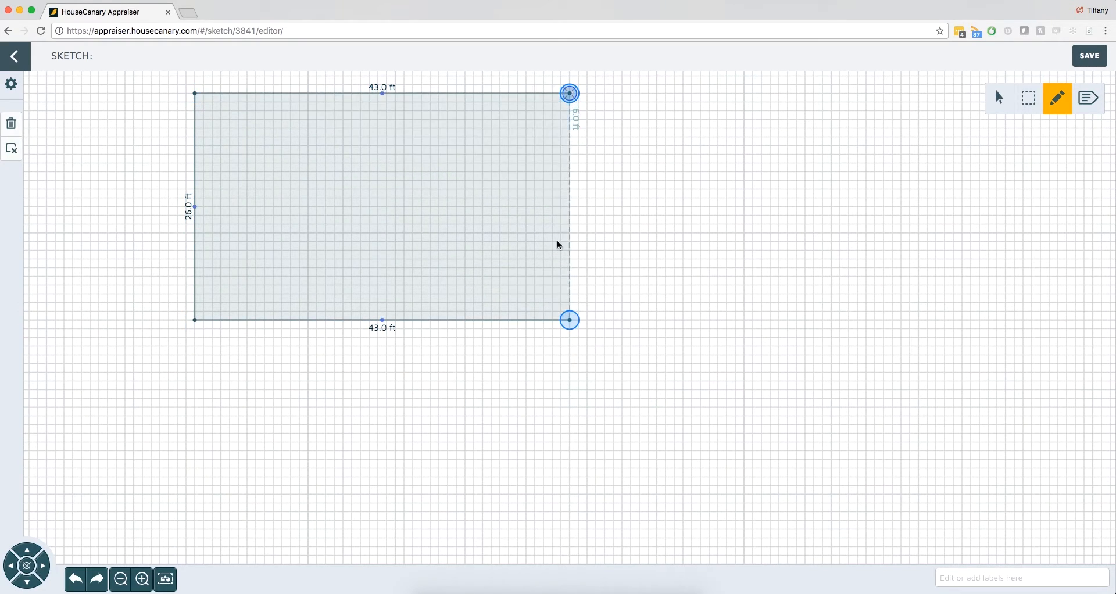
pyautogui.click(570, 320)
pyautogui.click(546, 209)
pyautogui.click(545, 211)
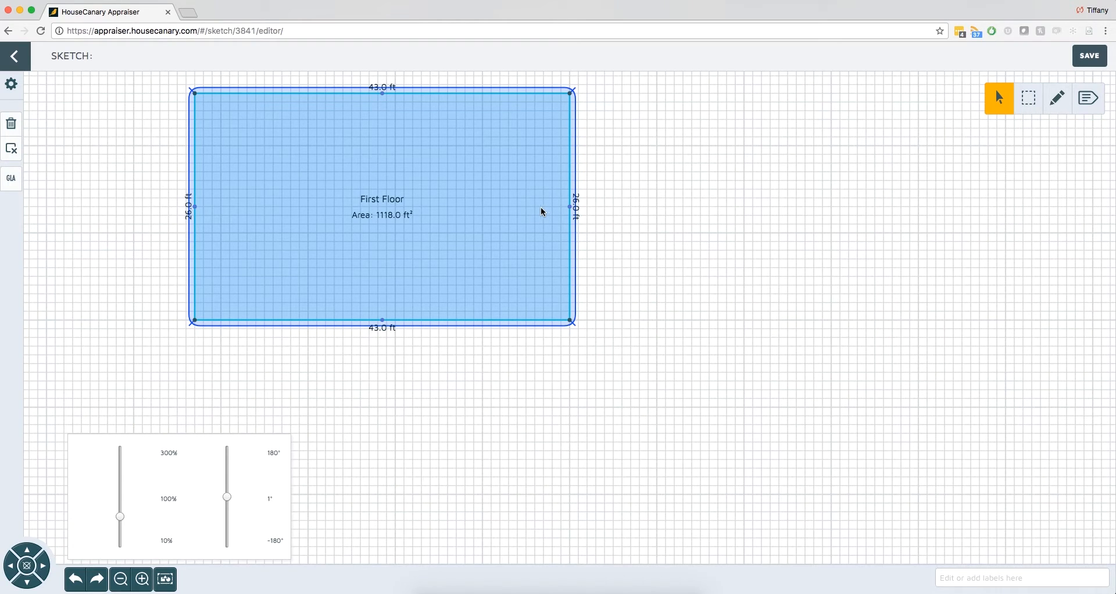
# - Draw a 23 by 17 ft area against the first floor's side, flush with its lower corner, and assign it as Open Porch
pyautogui.click(1058, 99)
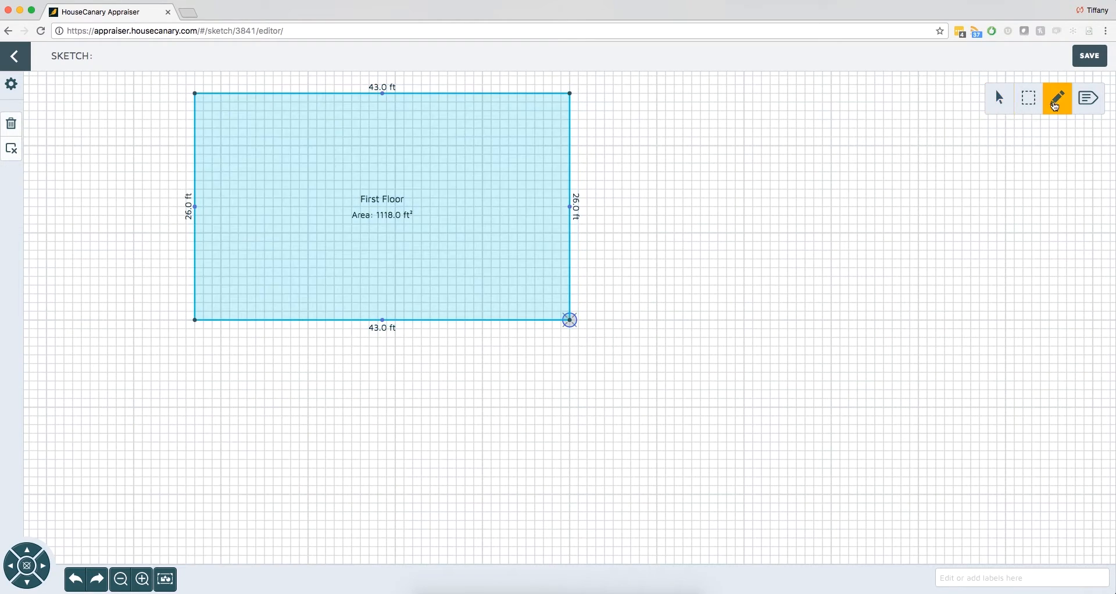
pyautogui.click(569, 172)
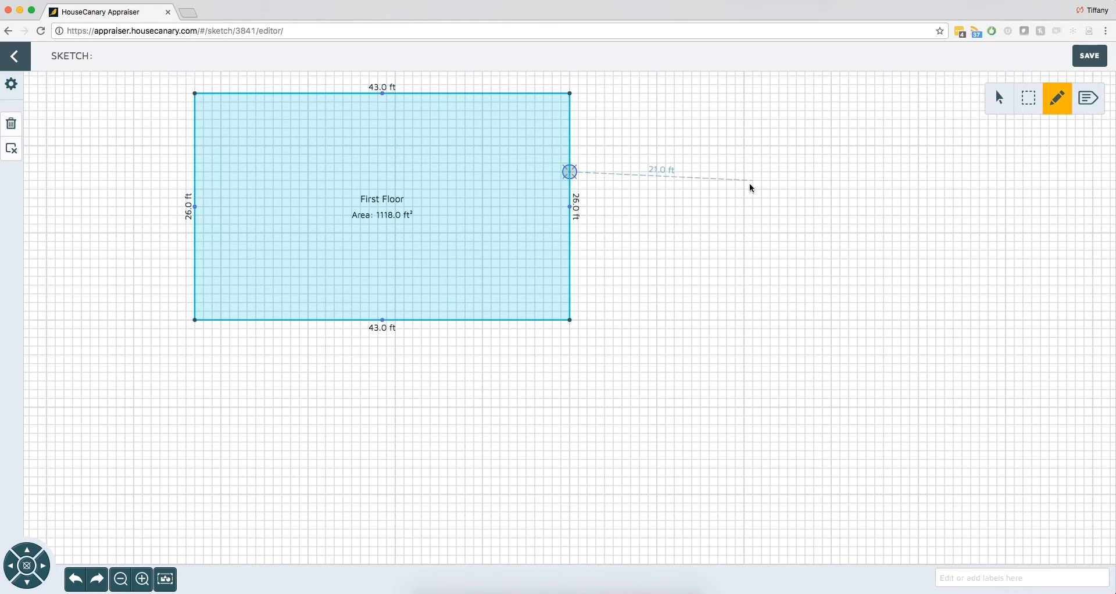
pyautogui.click(770, 171)
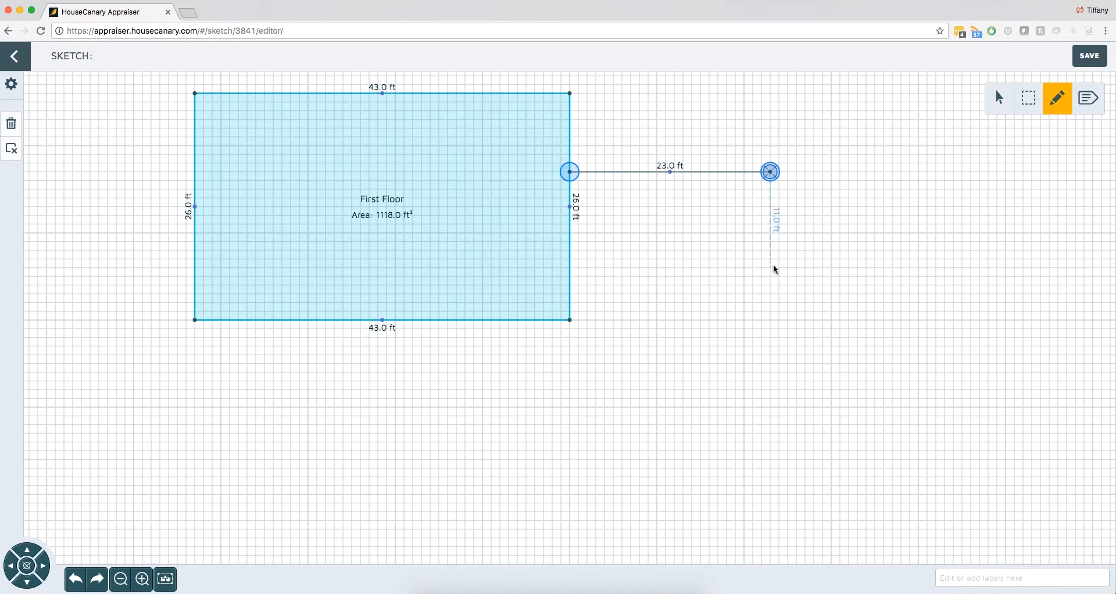
pyautogui.click(770, 320)
pyautogui.click(570, 320)
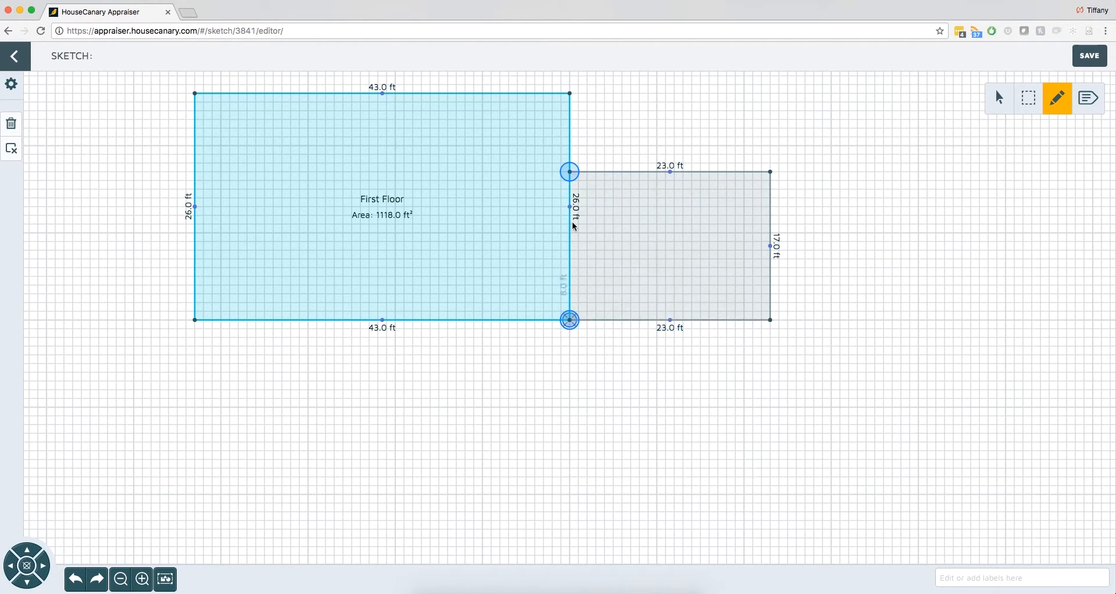
pyautogui.click(570, 172)
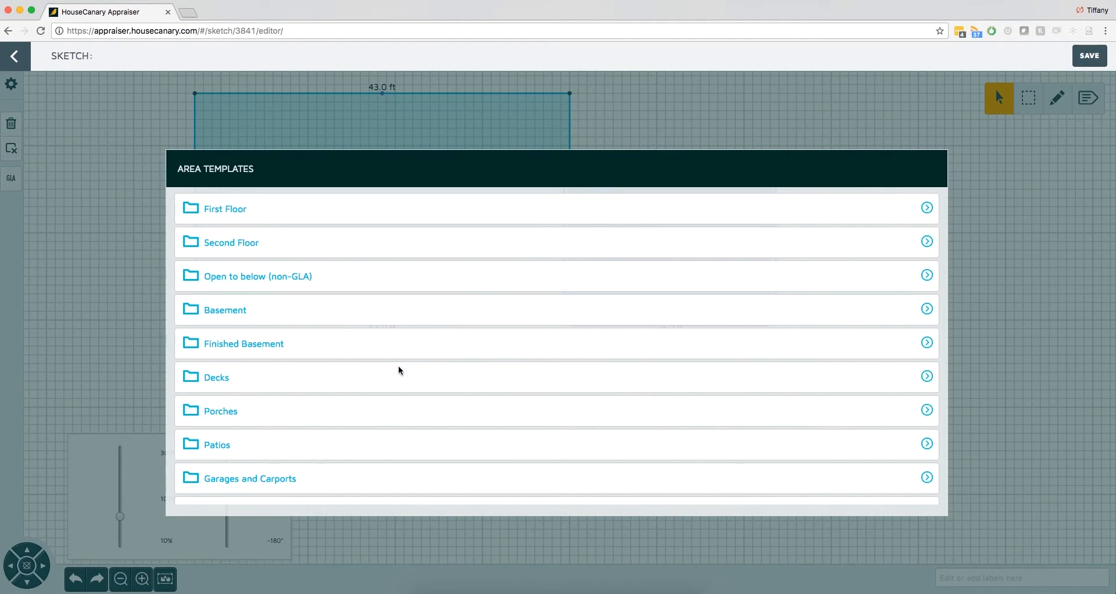
pyautogui.click(383, 411)
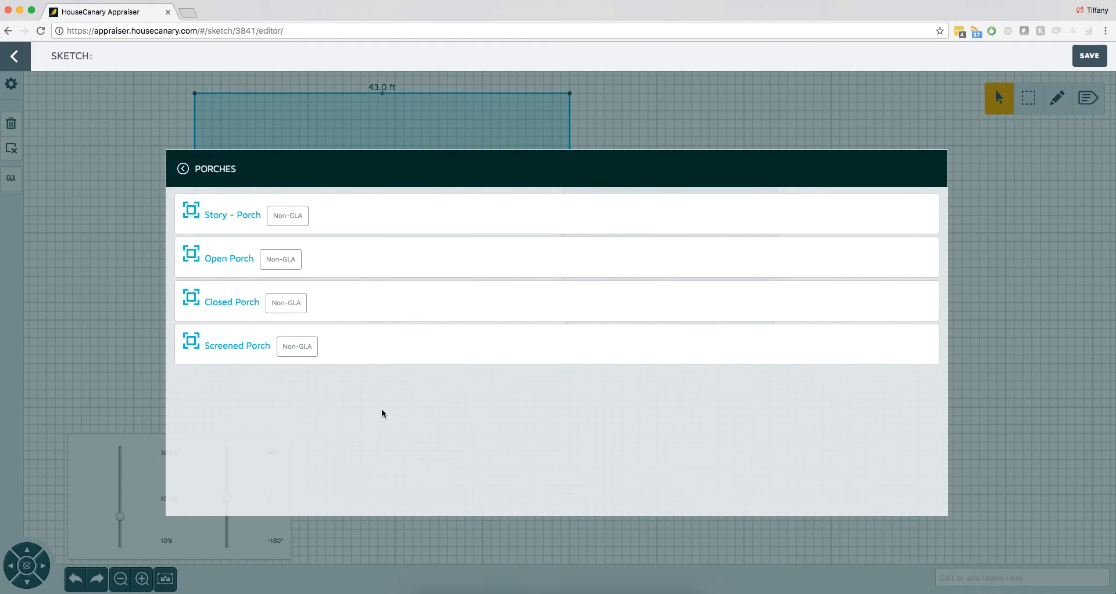
pyautogui.click(384, 265)
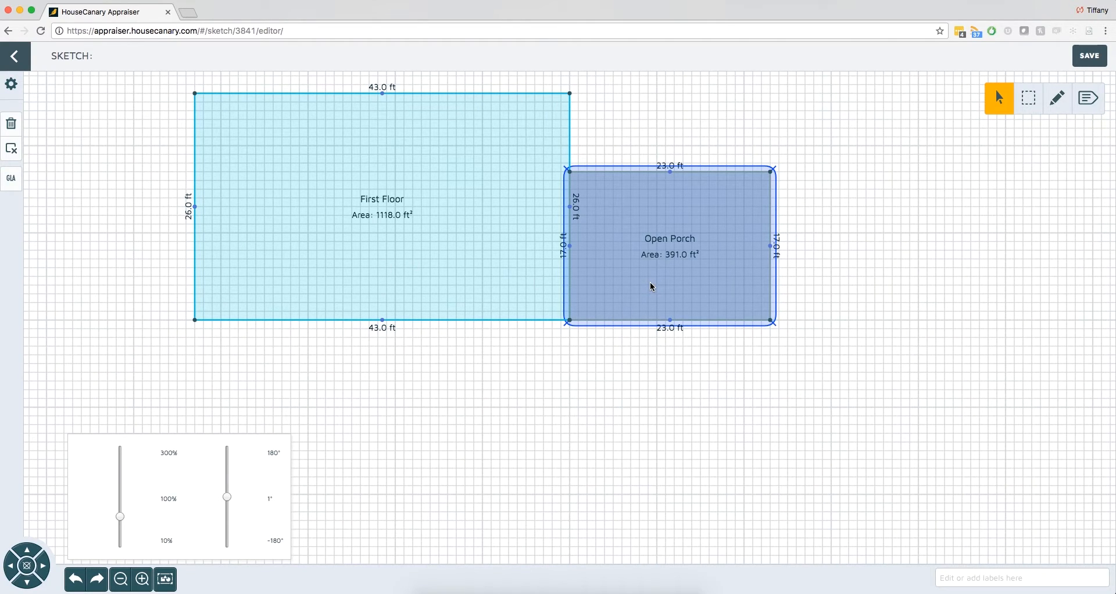
# - Save the sketch and calculate the subject's GLA from it
pyautogui.click(1080, 57)
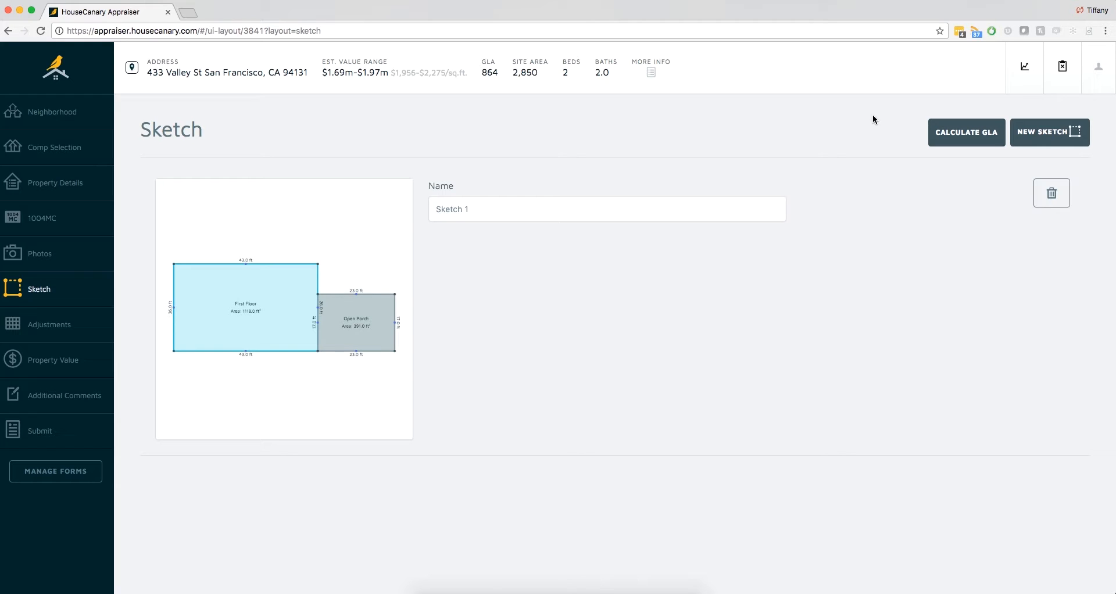
pyautogui.click(962, 134)
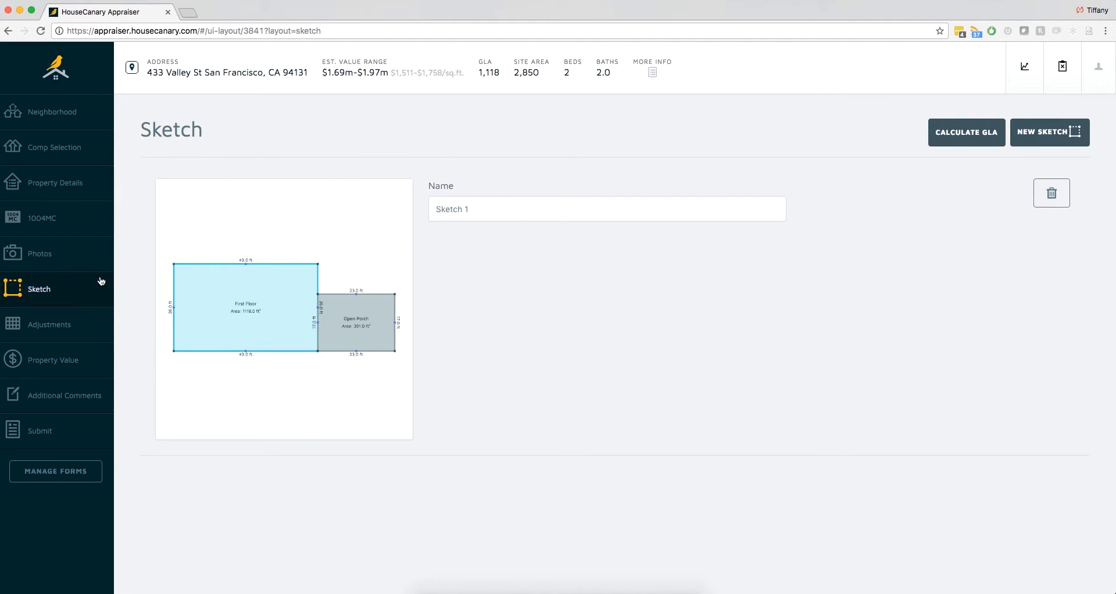
# - Expand Financing Concessions in the adjustments grid and set comp 1's financing type to Conventional
pyautogui.click(71, 322)
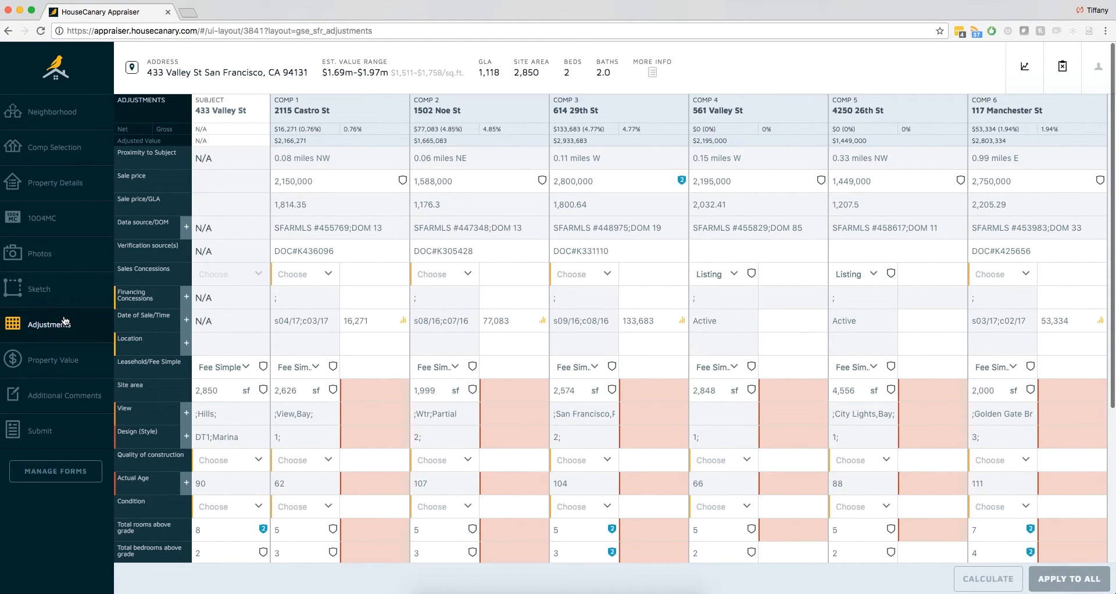
pyautogui.click(188, 299)
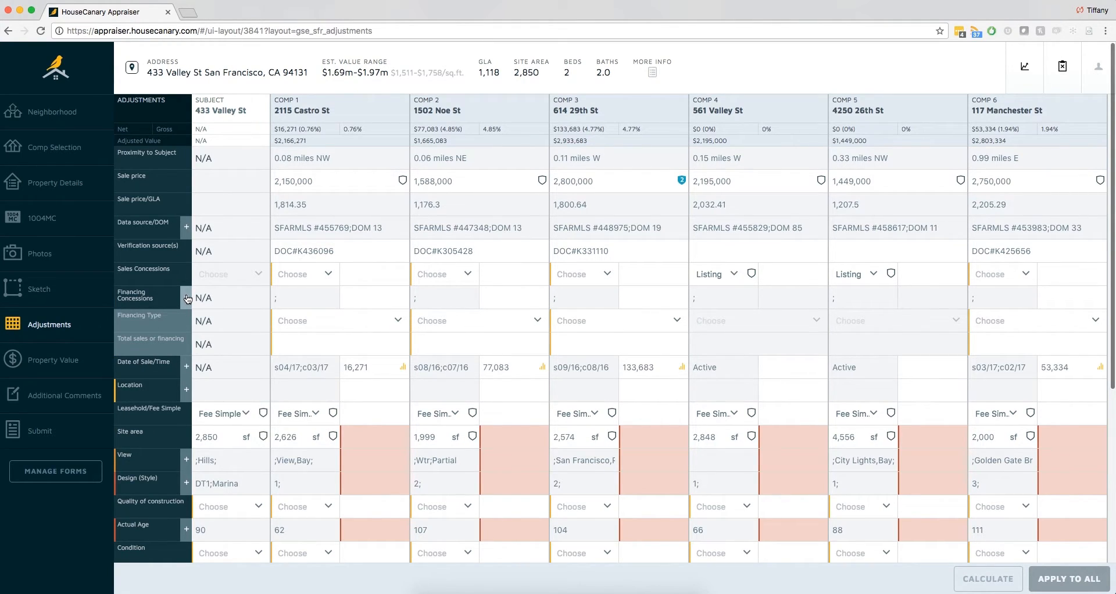
pyautogui.click(294, 323)
pyautogui.click(312, 387)
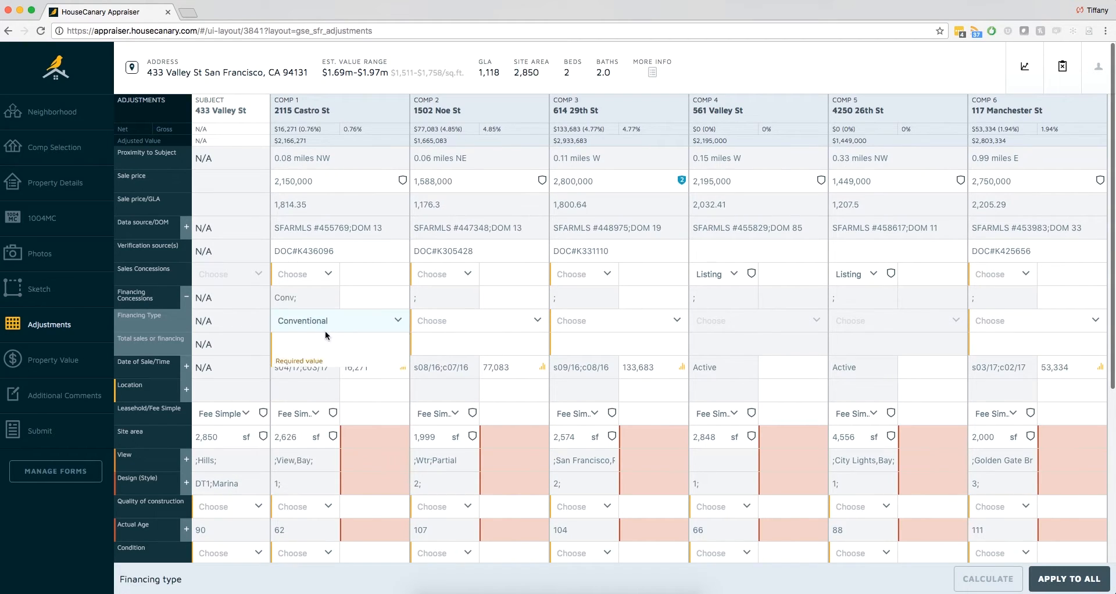
# - Apply Conventional financing and total sales or financing concessions of 0 to all eligible comps, and collapse Financing Concessions
pyautogui.click(1074, 579)
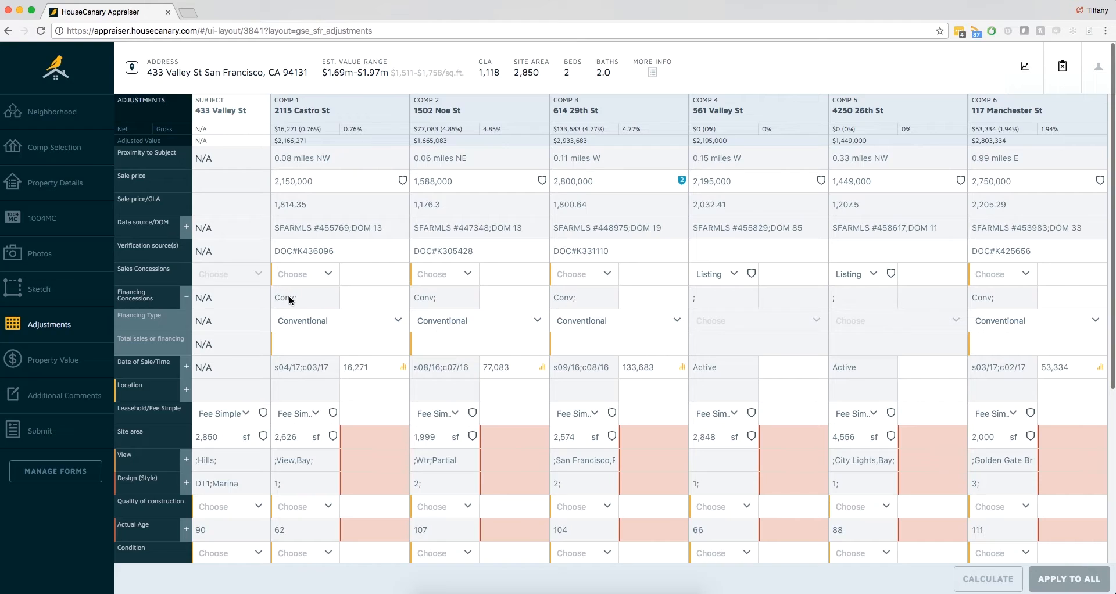
pyautogui.click(289, 342)
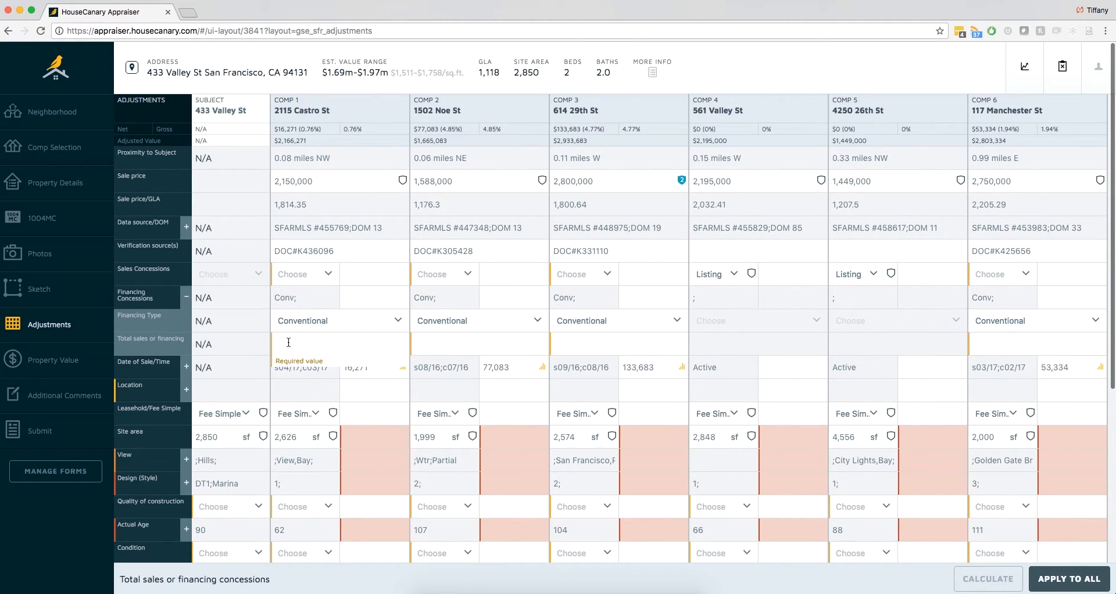
pyautogui.write('0')
pyautogui.click(1055, 578)
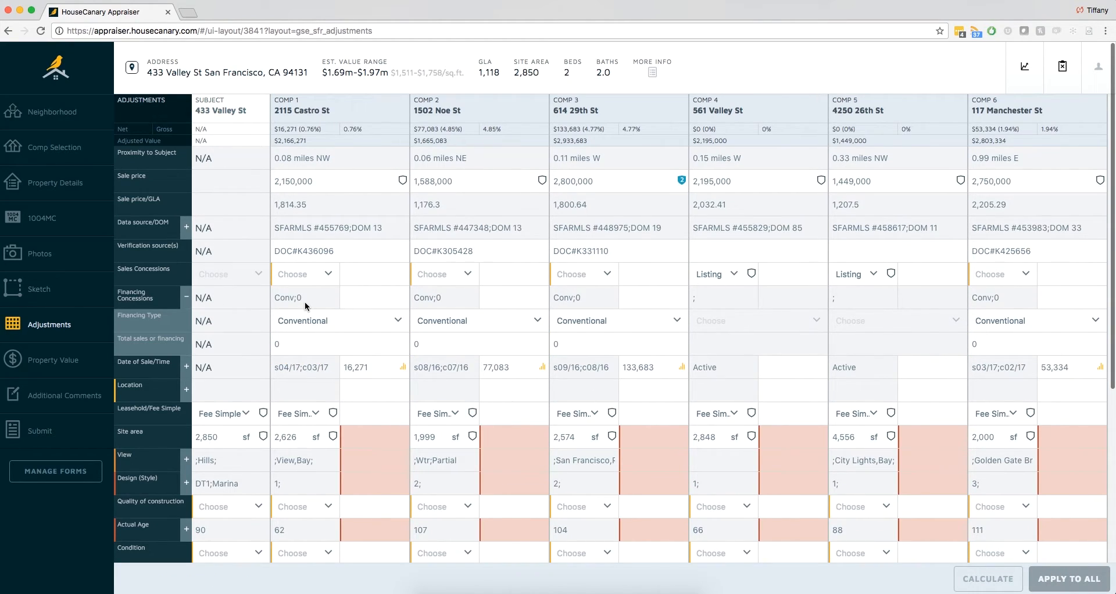
pyautogui.click(187, 300)
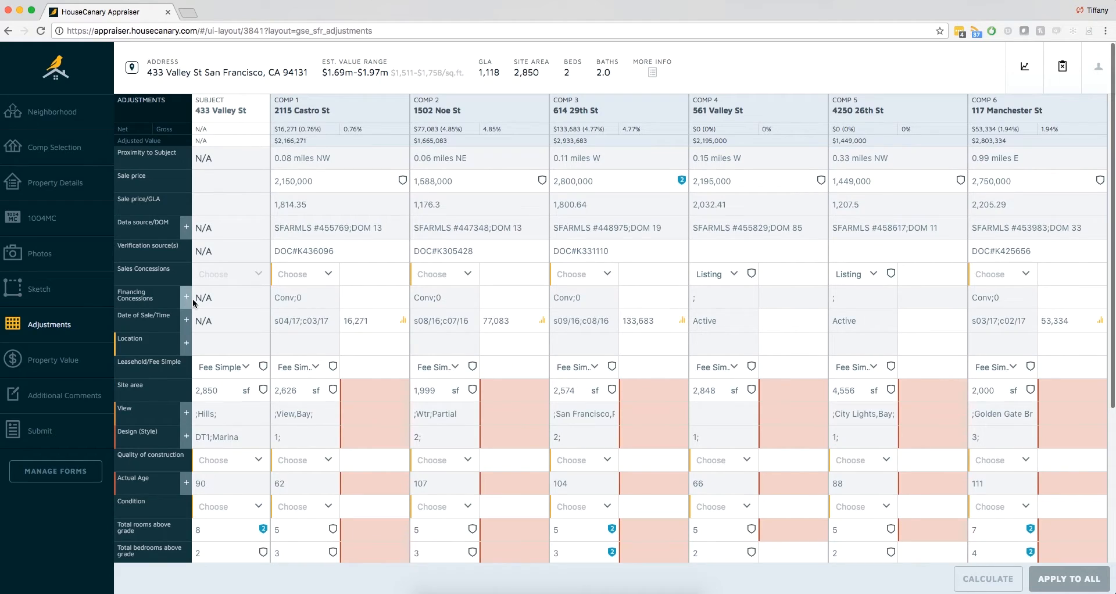
# - Enter a 500 sales concessions adjustment for comp 1 and apply it to all comps
pyautogui.click(368, 277)
pyautogui.write('500')
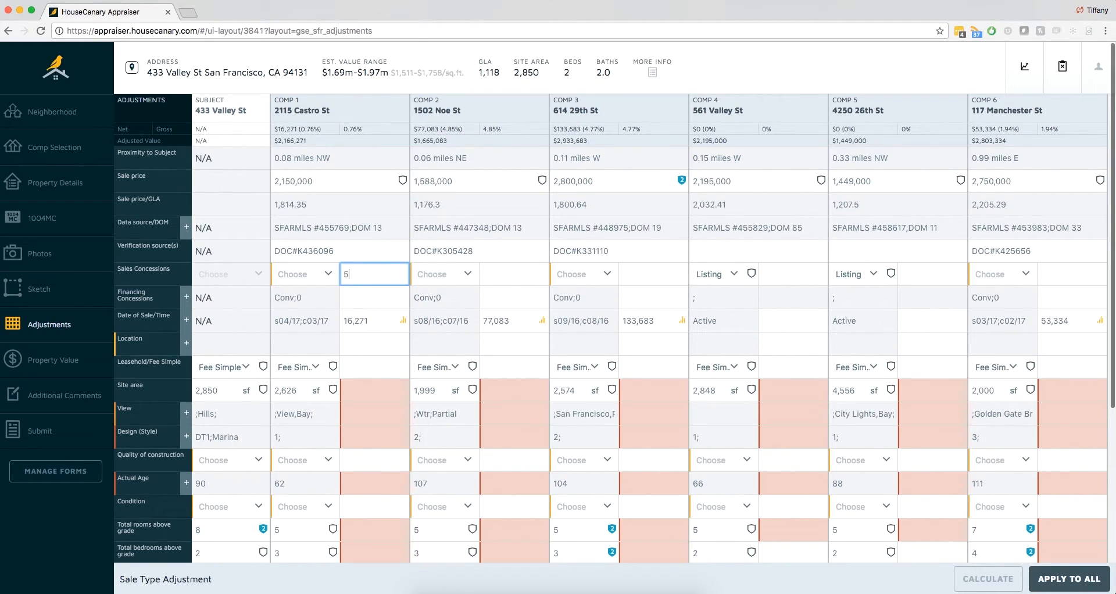
pyautogui.click(1068, 578)
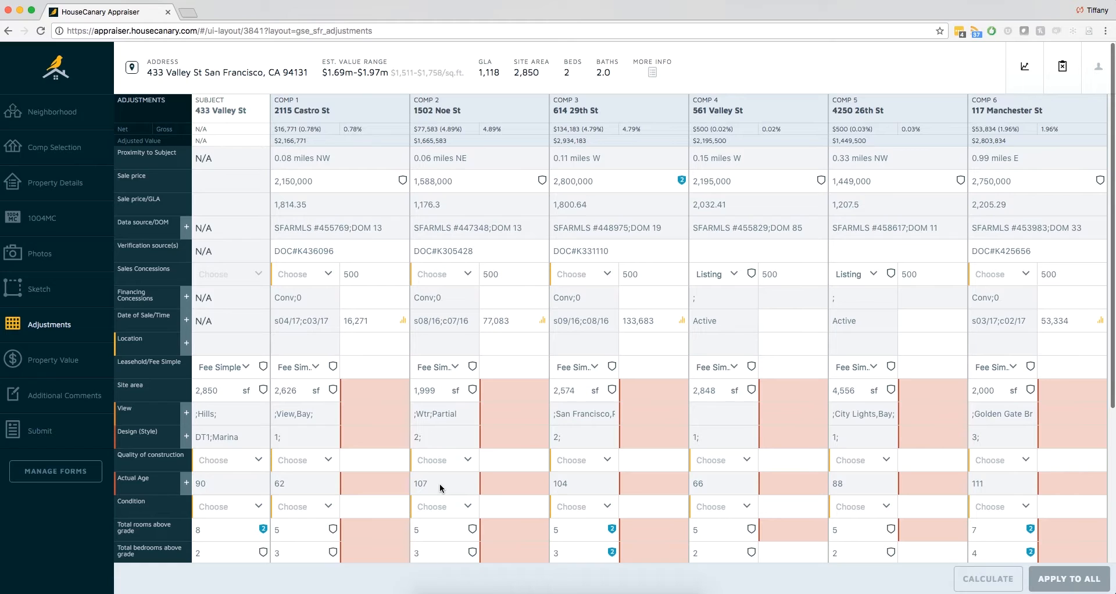
# - Calculate the Gross Living Area adjustment at $500 per sq. ft. and apply it to all comps
pyautogui.scroll(-3, 439, 484)
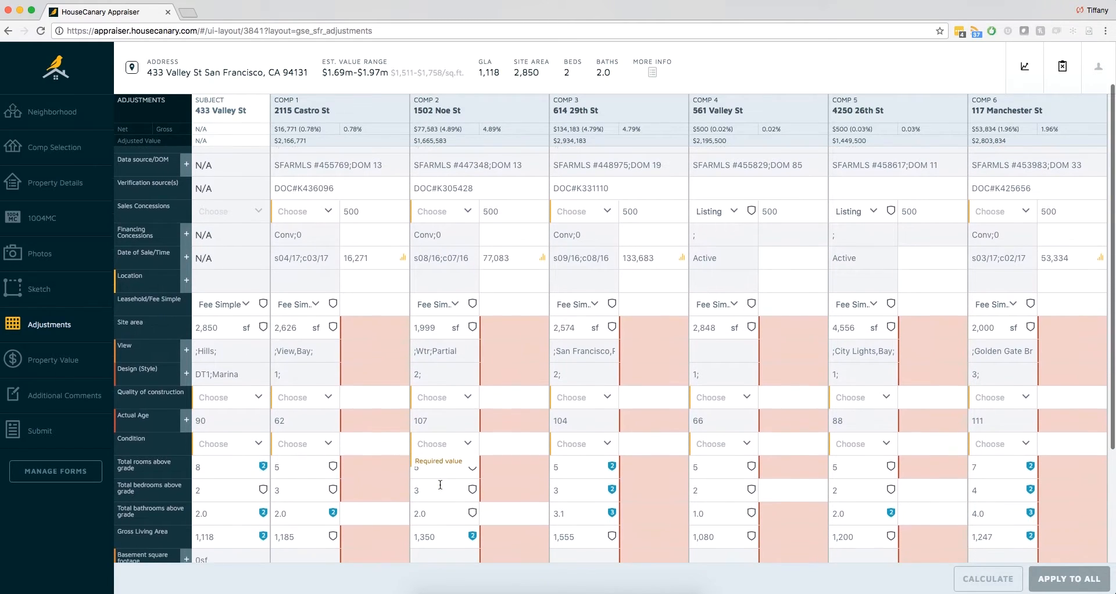
pyautogui.scroll(-1, 440, 485)
pyautogui.click(385, 521)
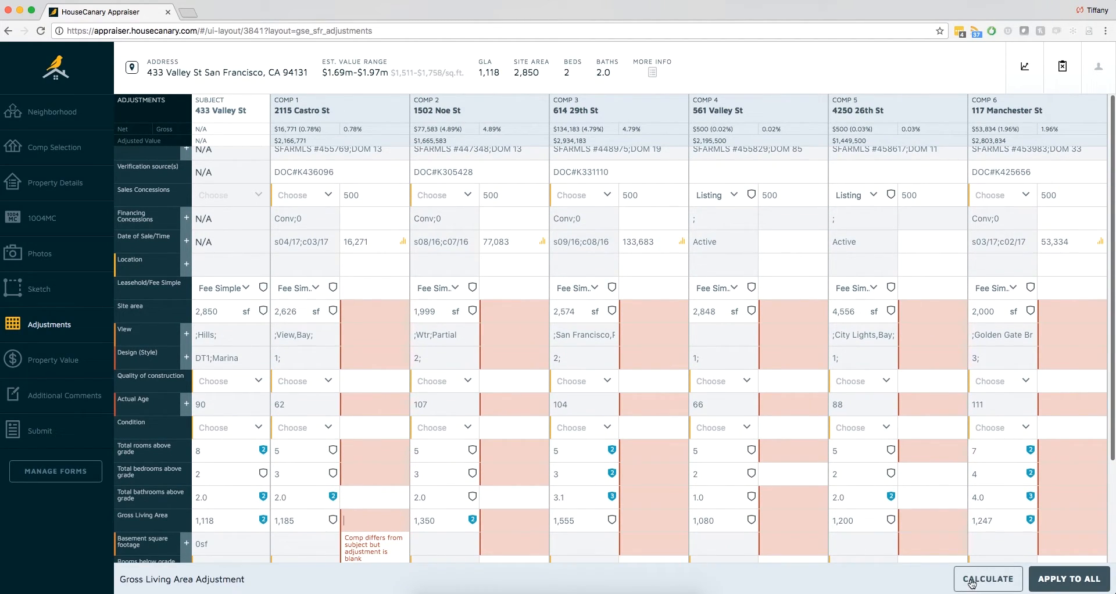
pyautogui.click(970, 582)
pyautogui.click(563, 212)
pyautogui.write('500')
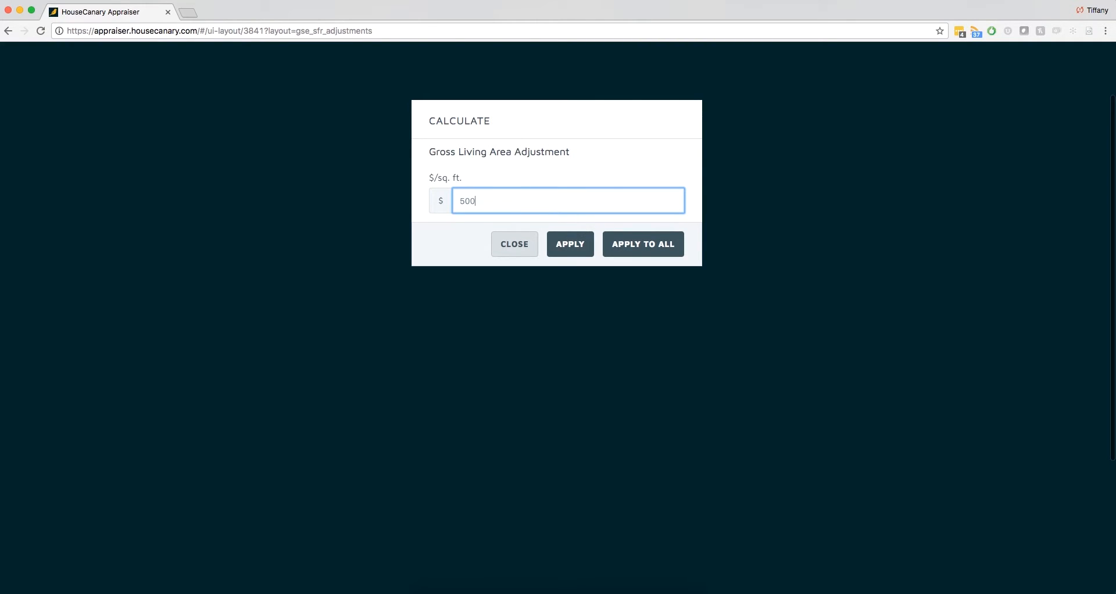
pyautogui.click(632, 241)
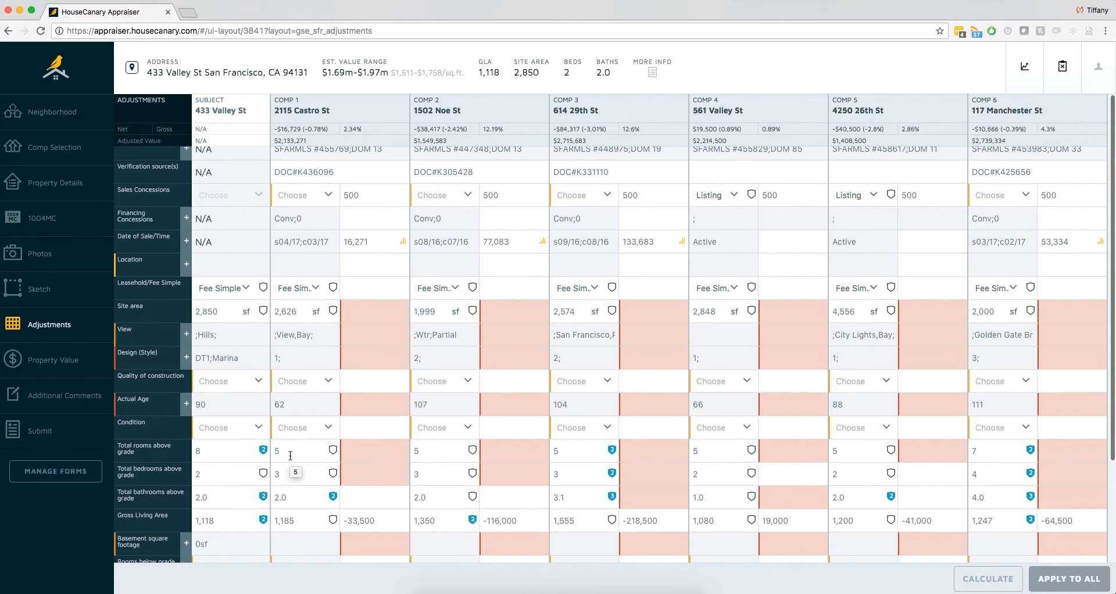
# - Set comp 1's adjustment for total rooms above grade to 5,000
pyautogui.click(365, 455)
pyautogui.write('5,000')
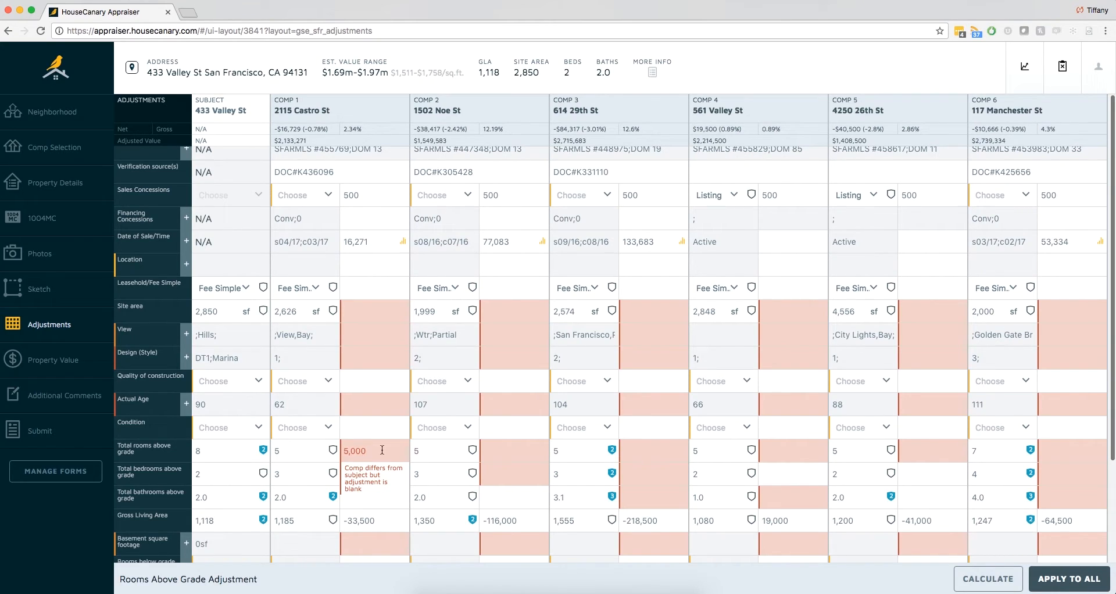
pyautogui.press('Return')
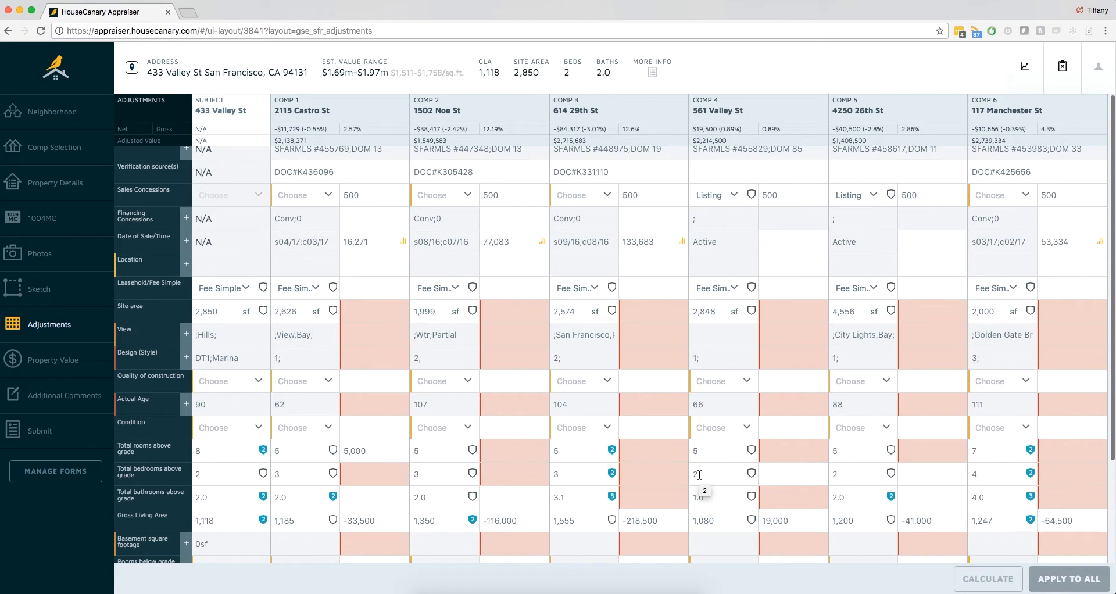
# - Try a 7,000 adjustment for total bedrooms above grade on comp 4 and clear it again
pyautogui.click(779, 472)
pyautogui.write('7000')
pyautogui.click(726, 474)
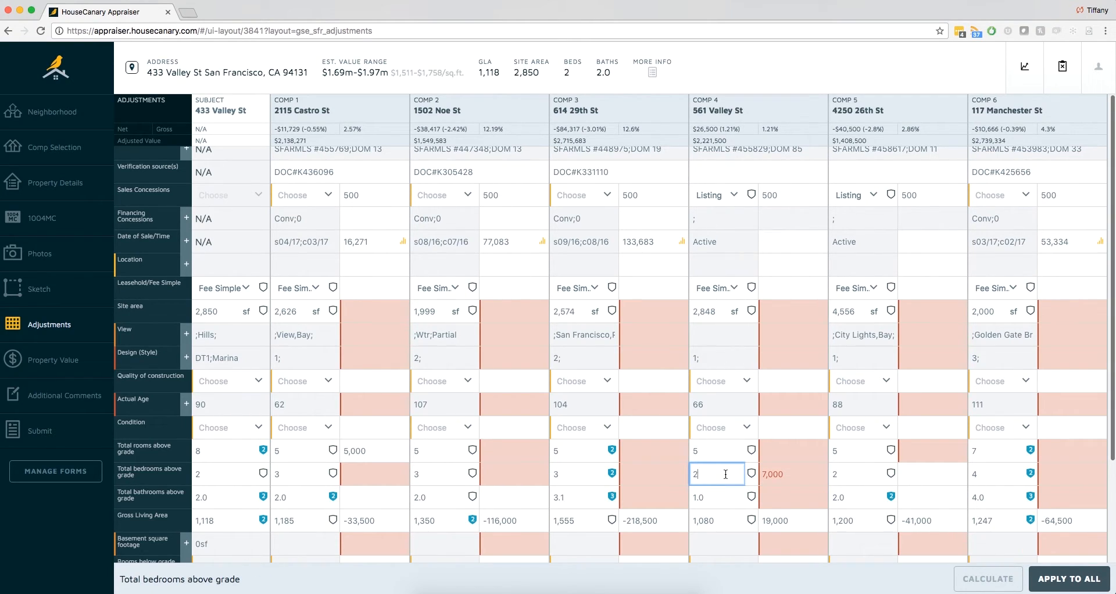
pyautogui.click(776, 474)
pyautogui.press('BackSpace')
pyautogui.click(726, 475)
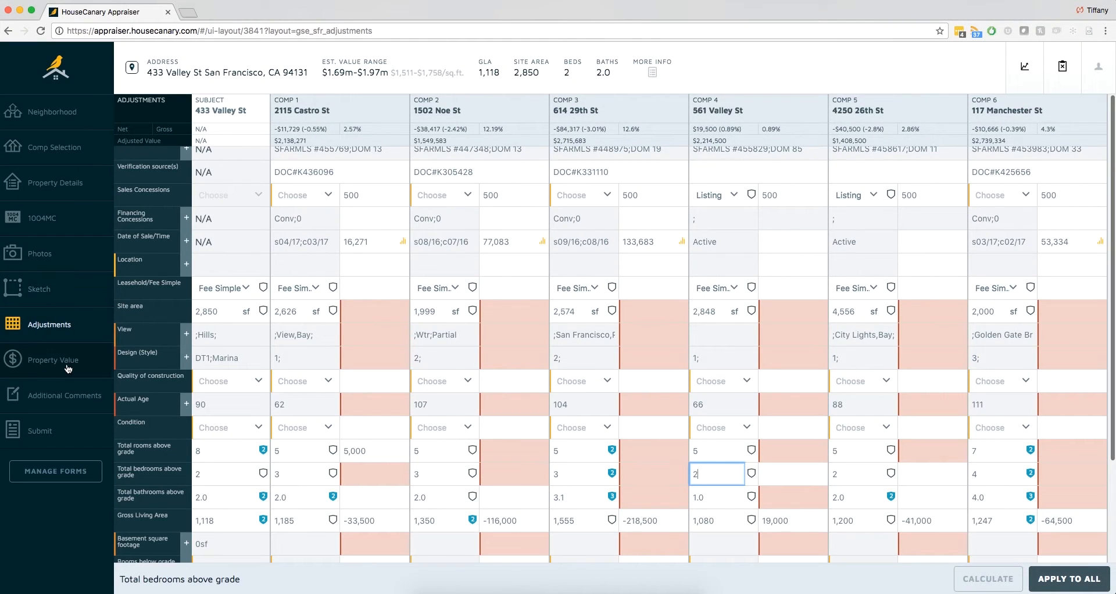
# - Open the Property Value section and examine the value forecast and the value reconciliation approaches
pyautogui.click(70, 360)
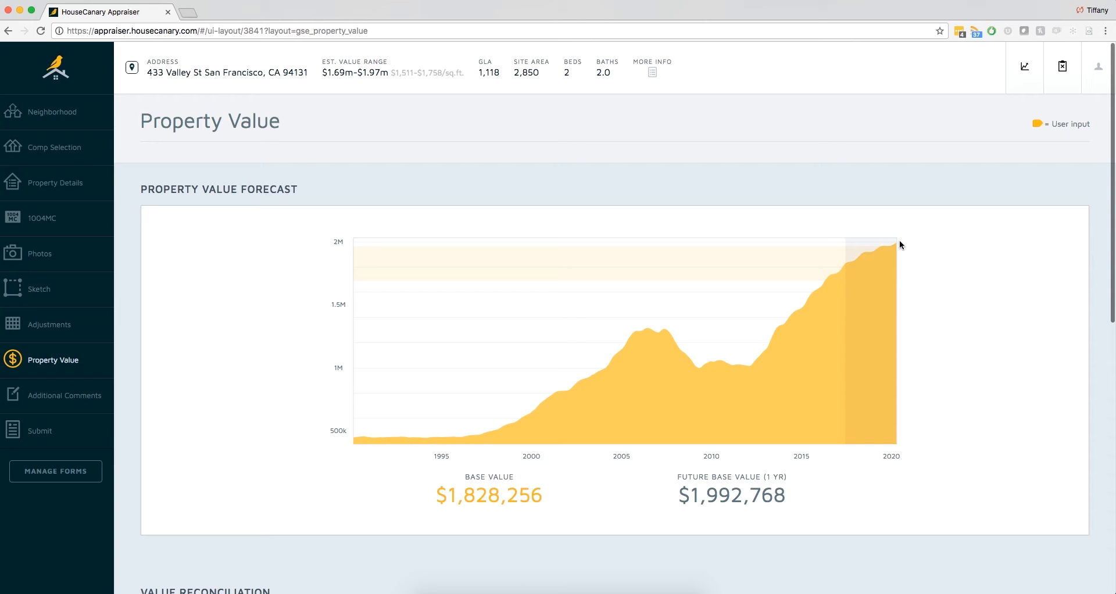
pyautogui.scroll(-1, 913, 275)
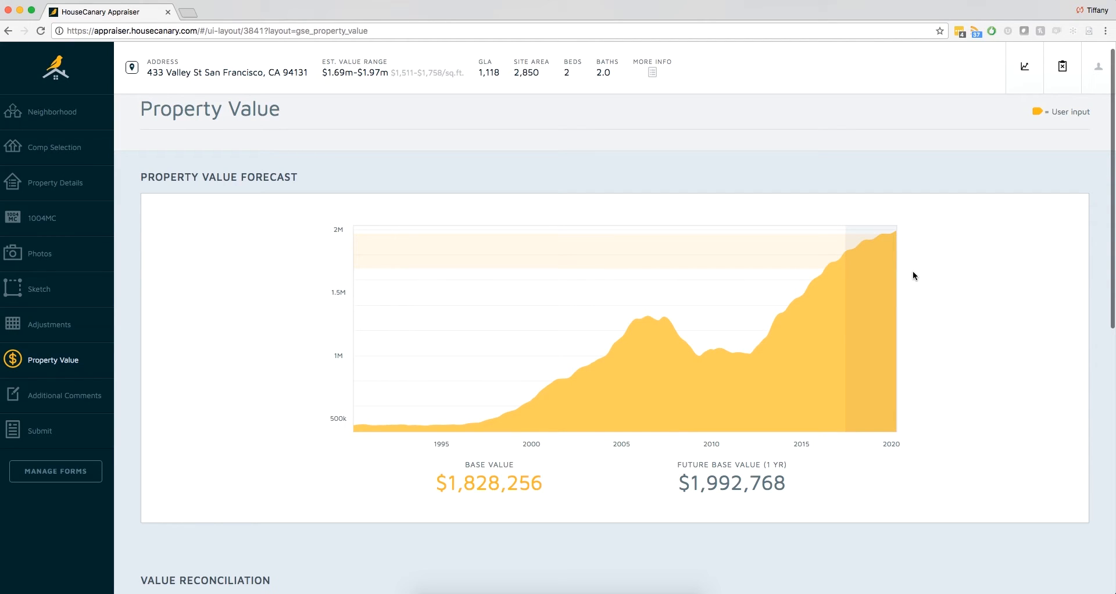
pyautogui.scroll(-5, 913, 276)
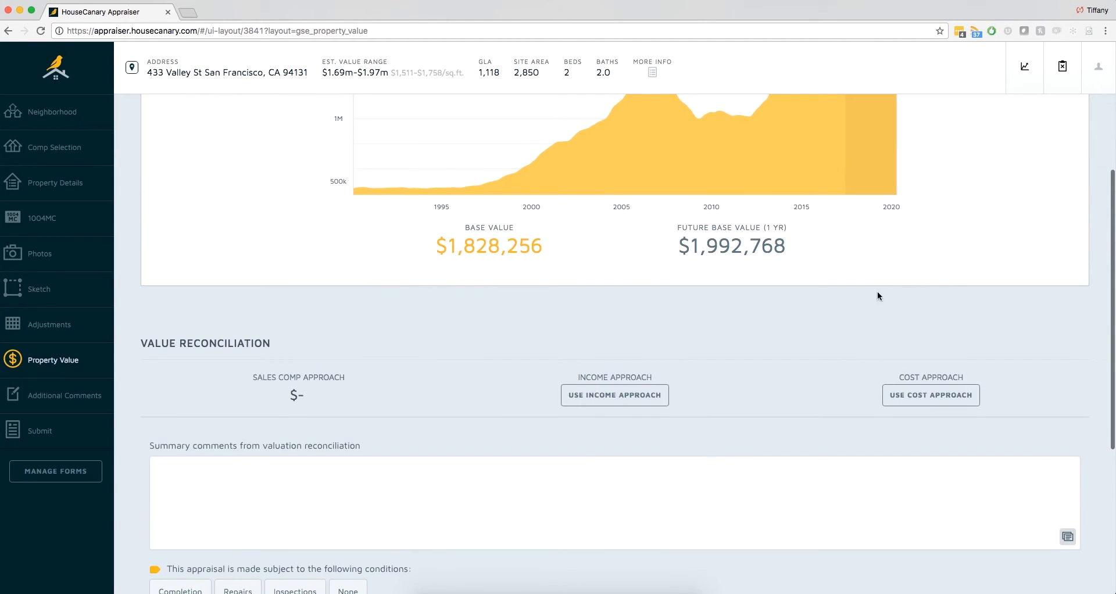
pyautogui.scroll(-1, 737, 376)
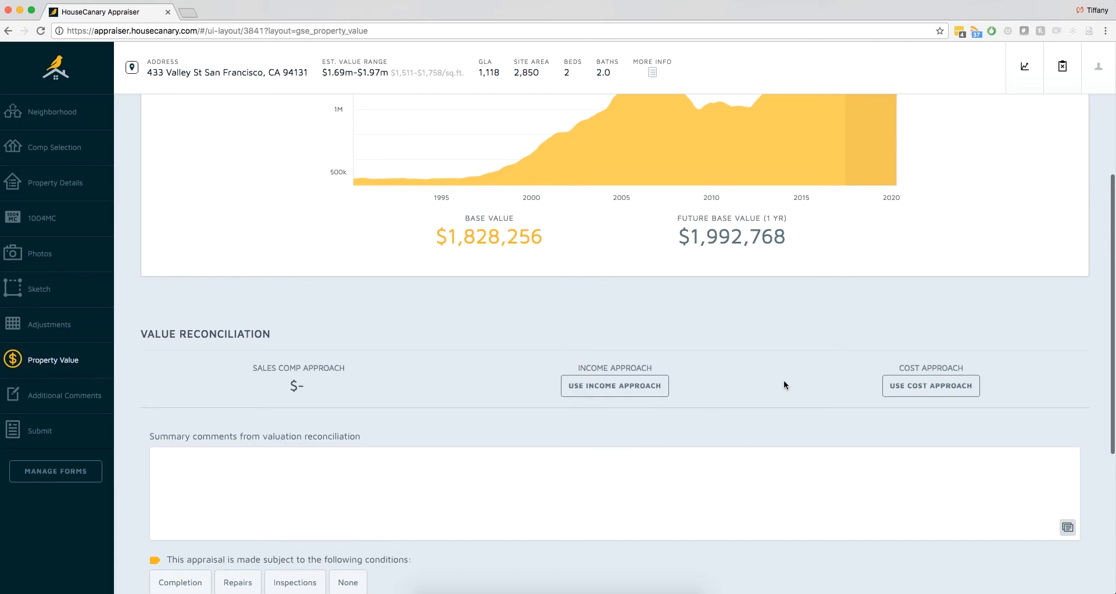
pyautogui.scroll(-1, 783, 385)
pyautogui.scroll(3, 642, 434)
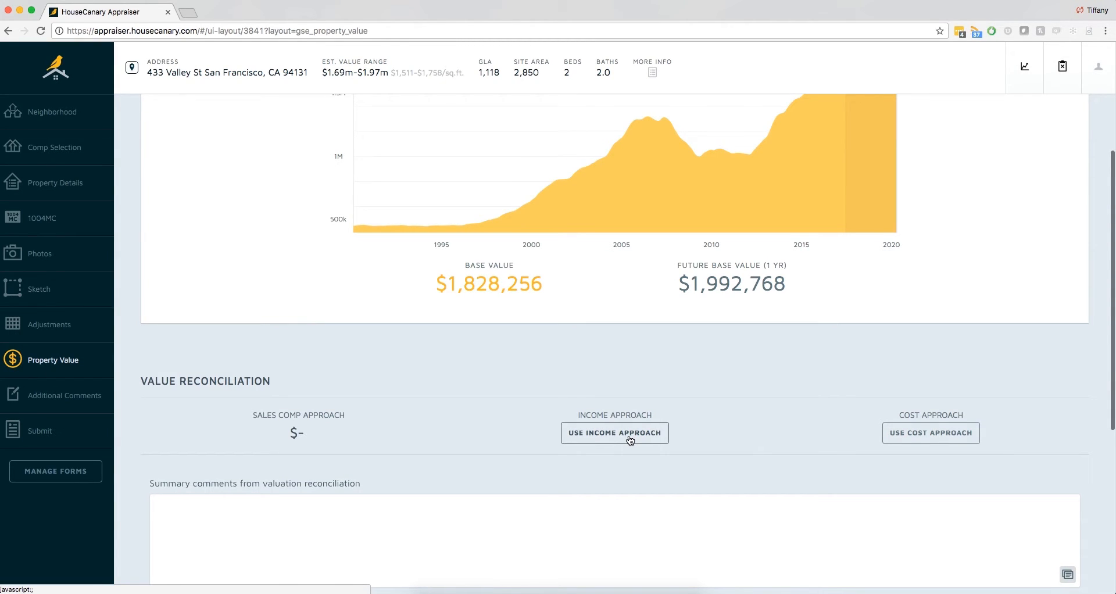
# - View the Income Approach form, close it, and examine the appraisal conditions and final value fields
pyautogui.click(629, 440)
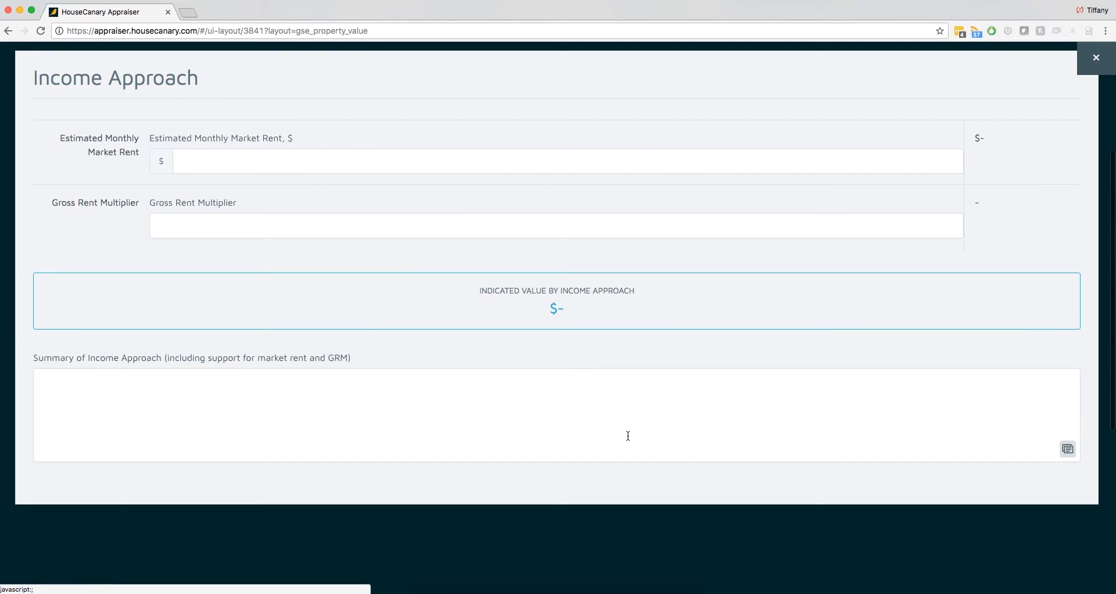
pyautogui.click(1097, 60)
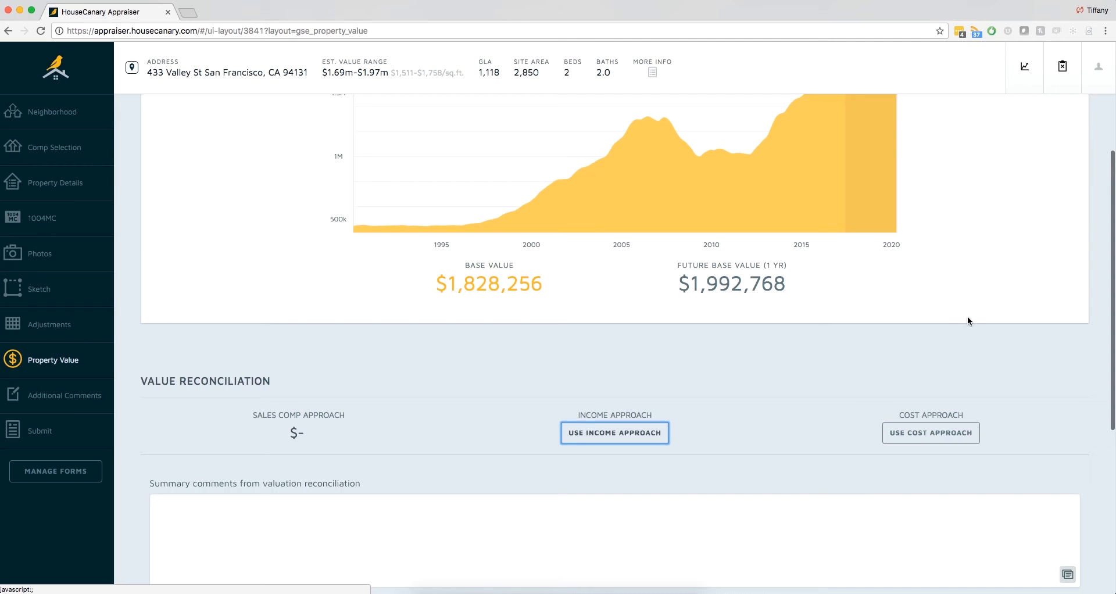
pyautogui.scroll(-6, 1037, 400)
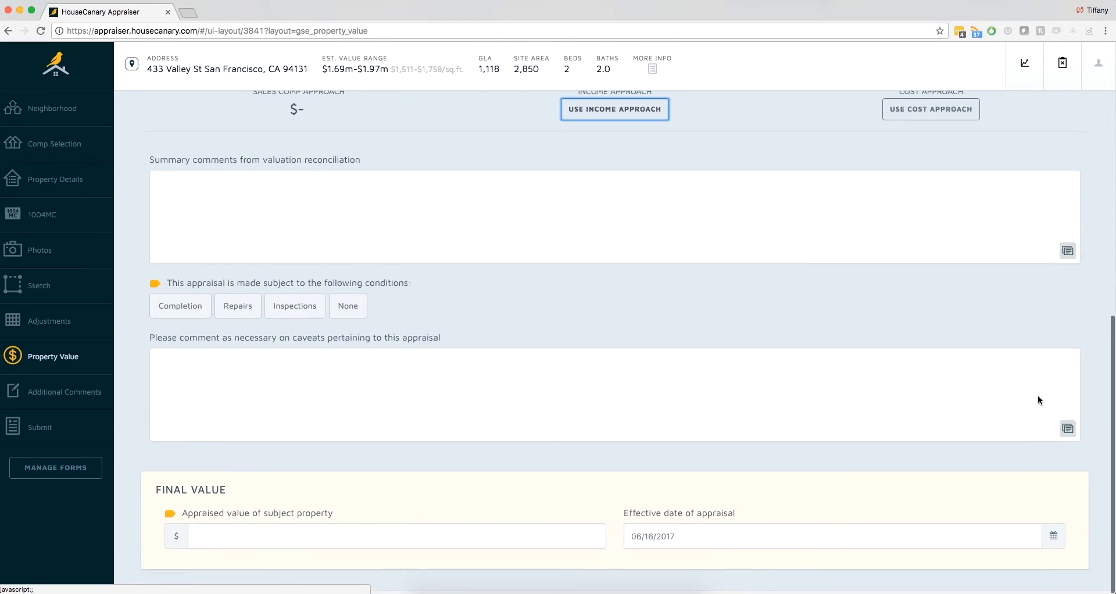
pyautogui.moveTo(547, 590)
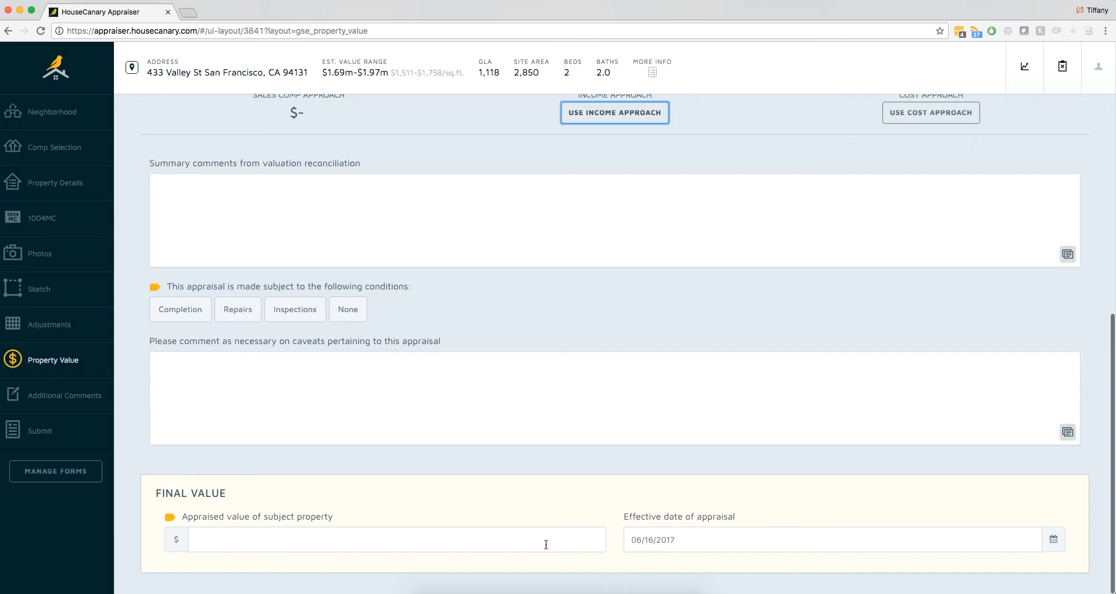
pyautogui.click(1056, 74)
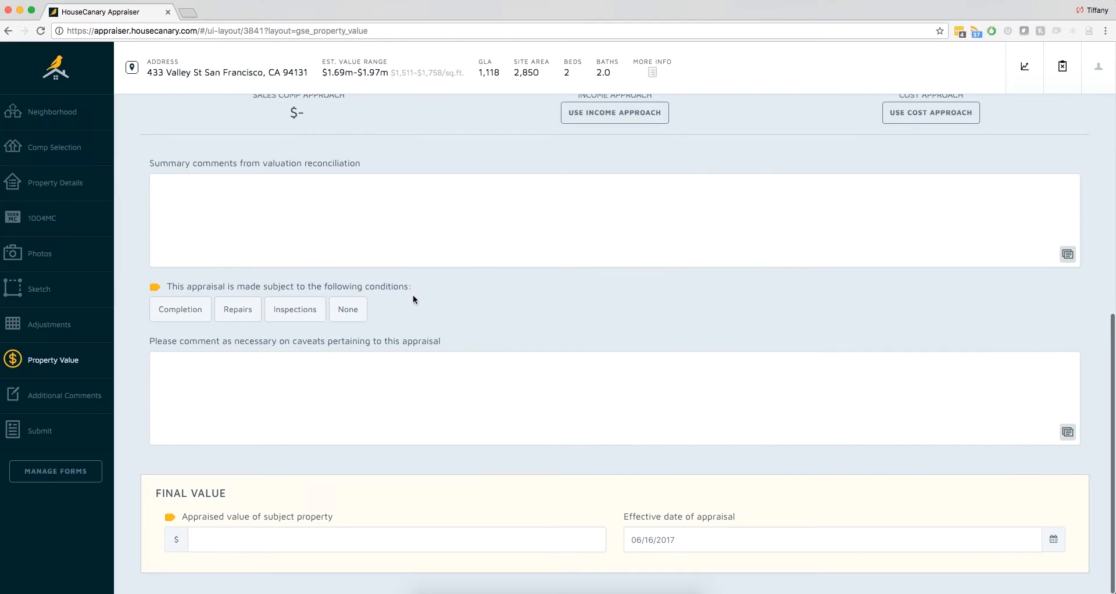
# - In the submission profile, draw the digital signature, set the signature and report date to 06/23/2017, and continue to the preview
pyautogui.click(64, 434)
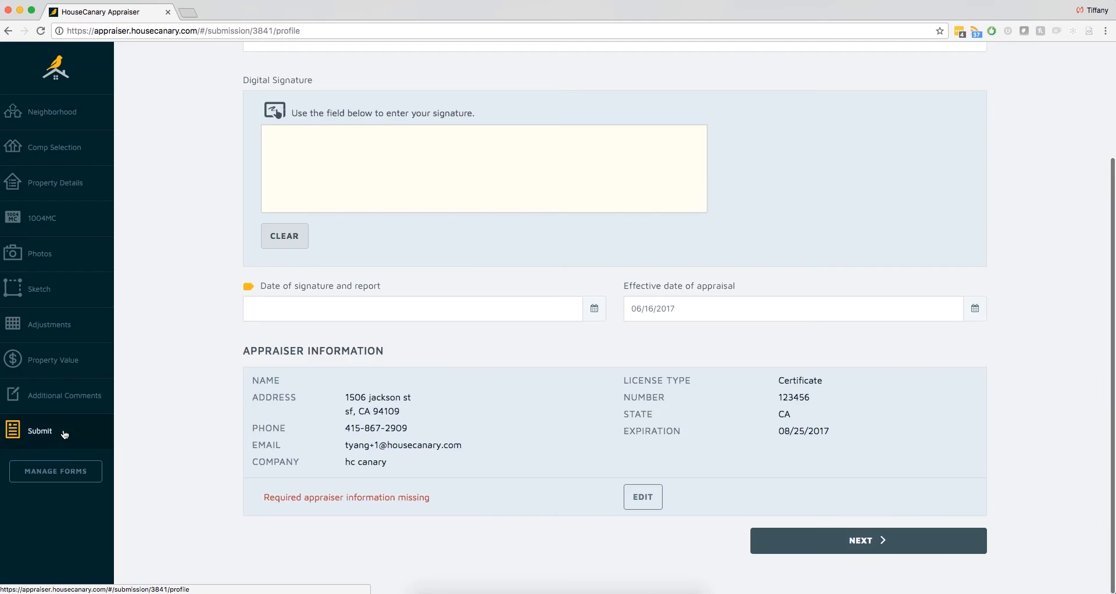
pyautogui.click(323, 459)
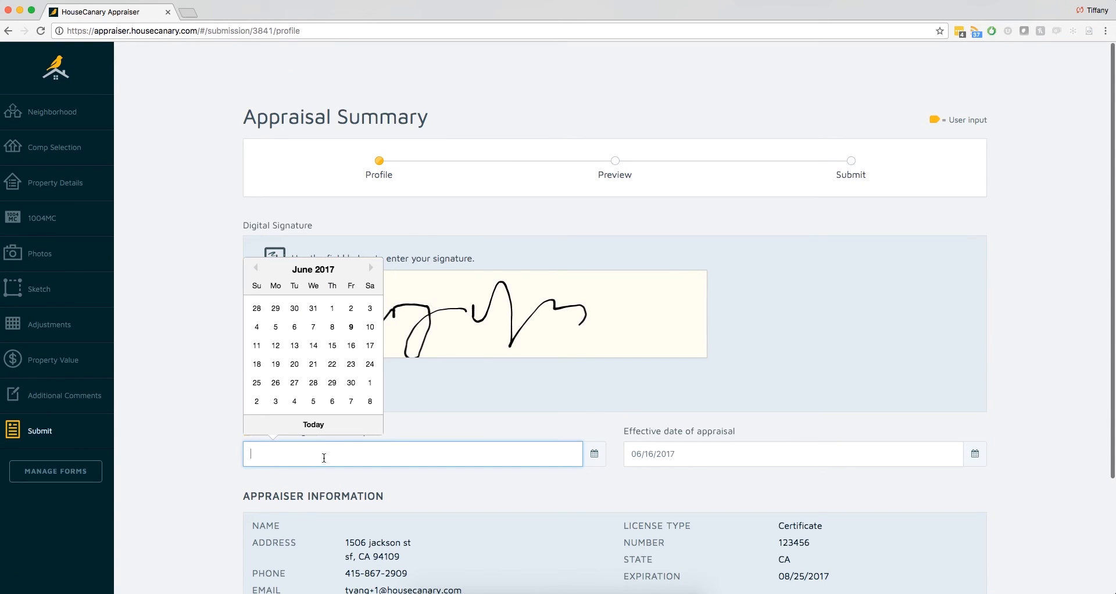
pyautogui.click(350, 364)
pyautogui.scroll(-1, 459, 477)
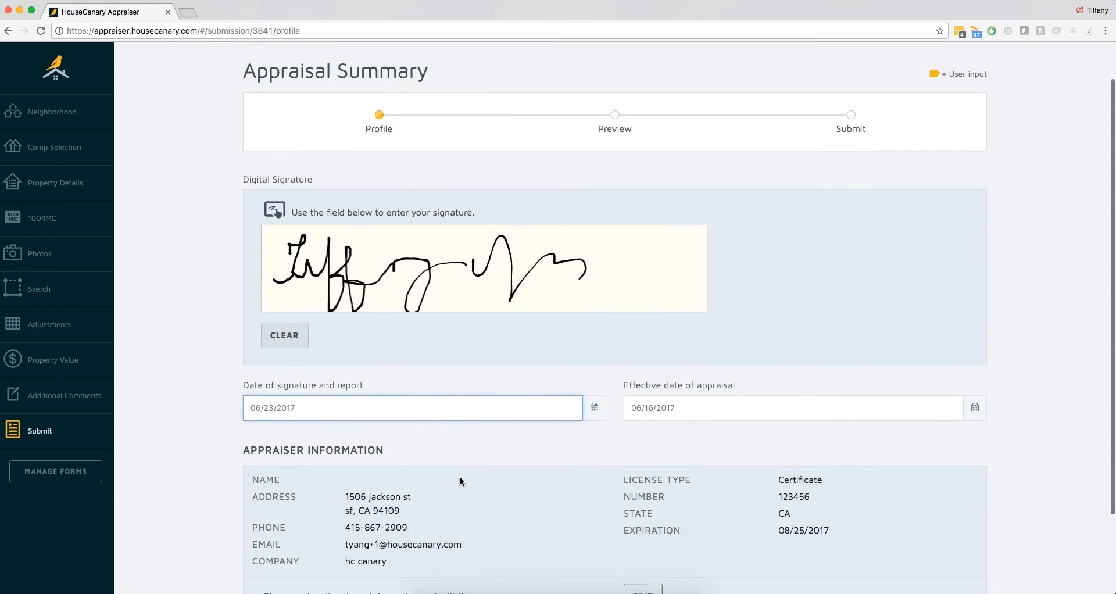
pyautogui.scroll(-3, 460, 481)
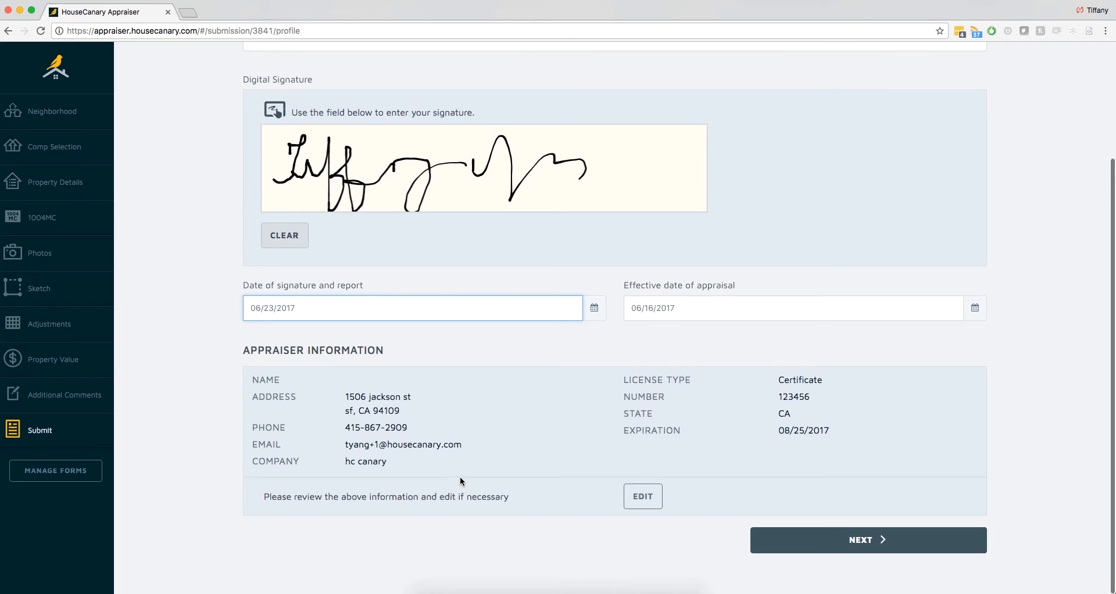
pyautogui.click(778, 538)
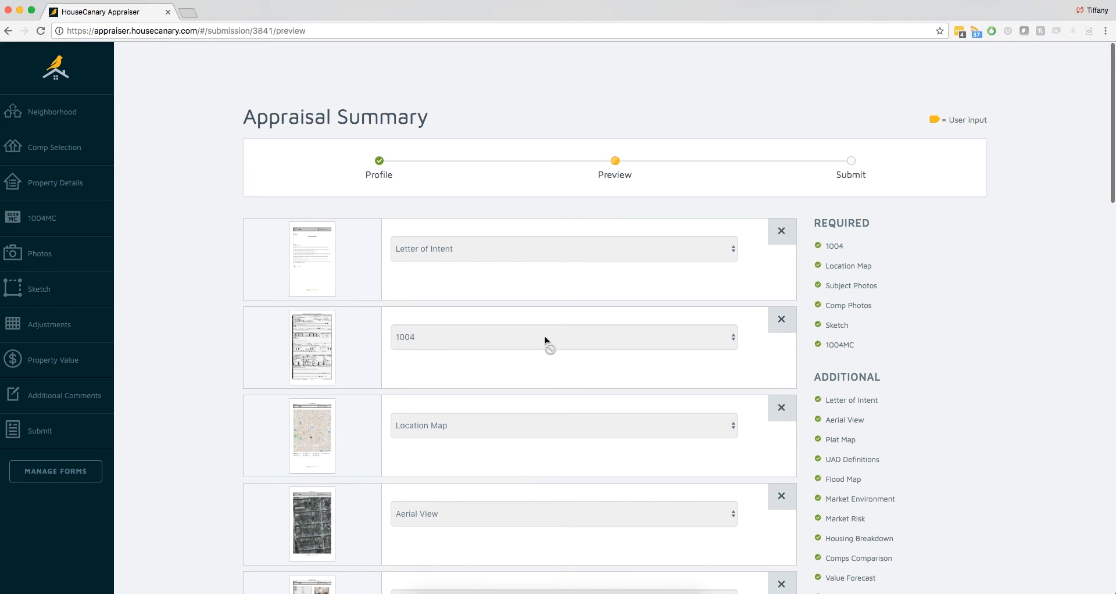
# - Preview the 1004 report, close it, and look through the other forms and exhibits in the appraisal package
pyautogui.click(314, 342)
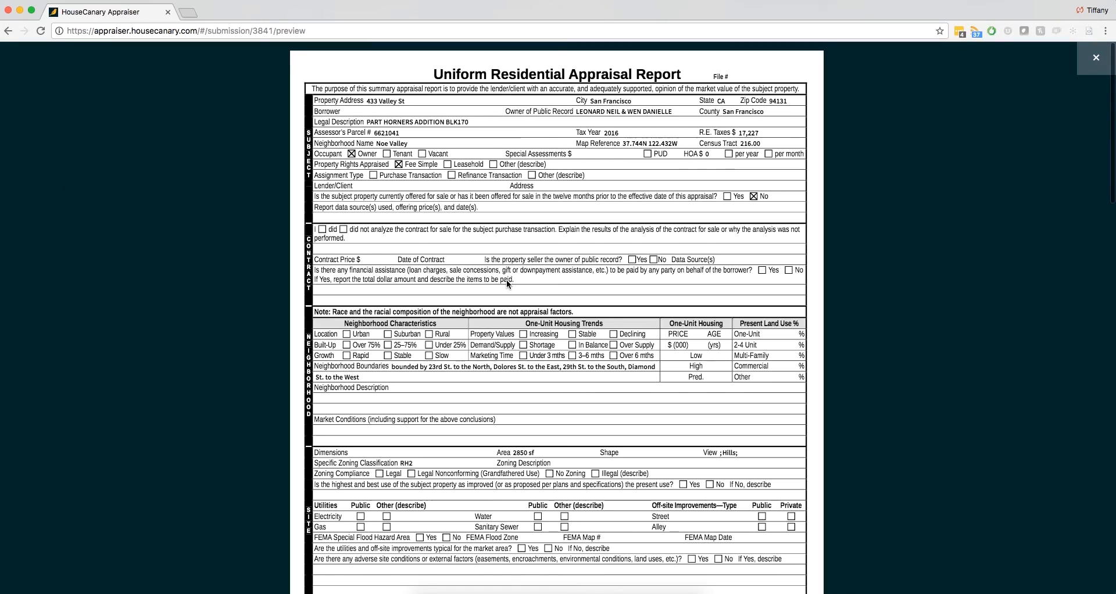
pyautogui.scroll(-20, 507, 280)
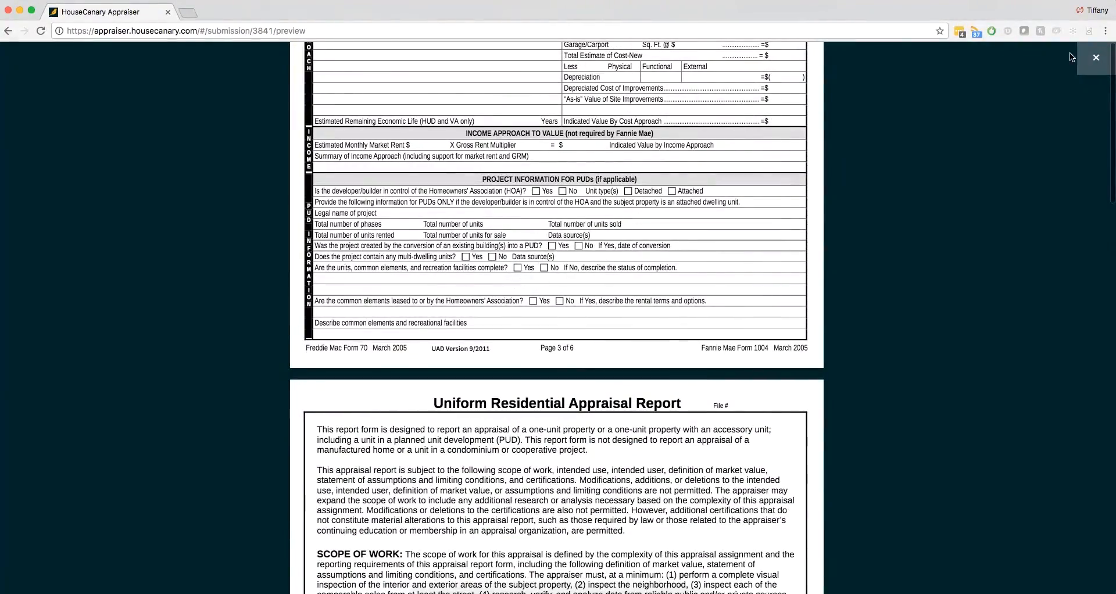
pyautogui.click(1096, 57)
pyautogui.scroll(-4, 970, 351)
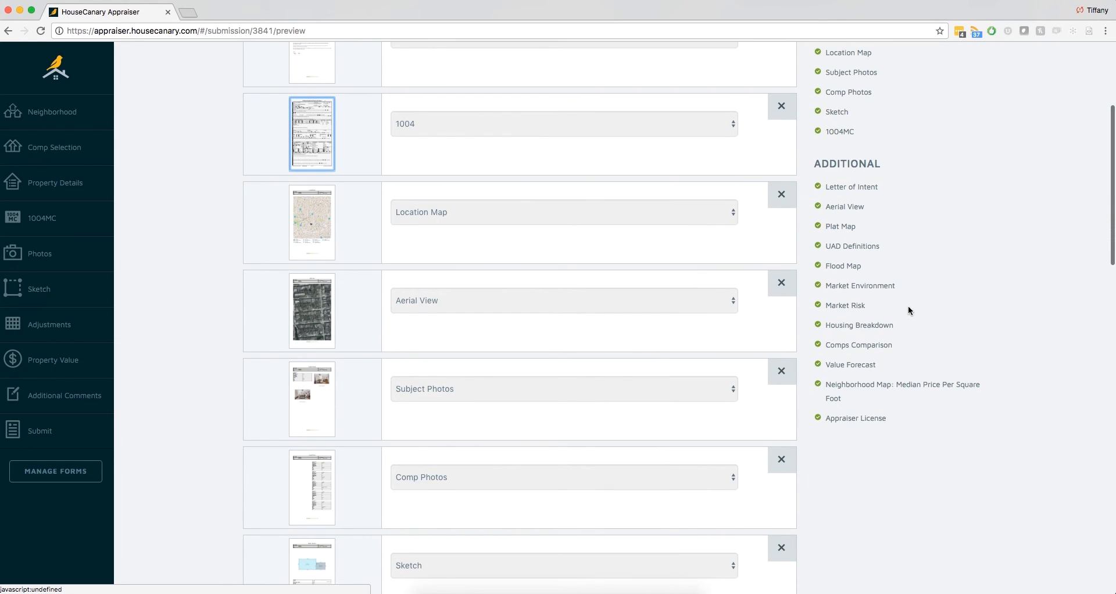
pyautogui.scroll(-4, 722, 263)
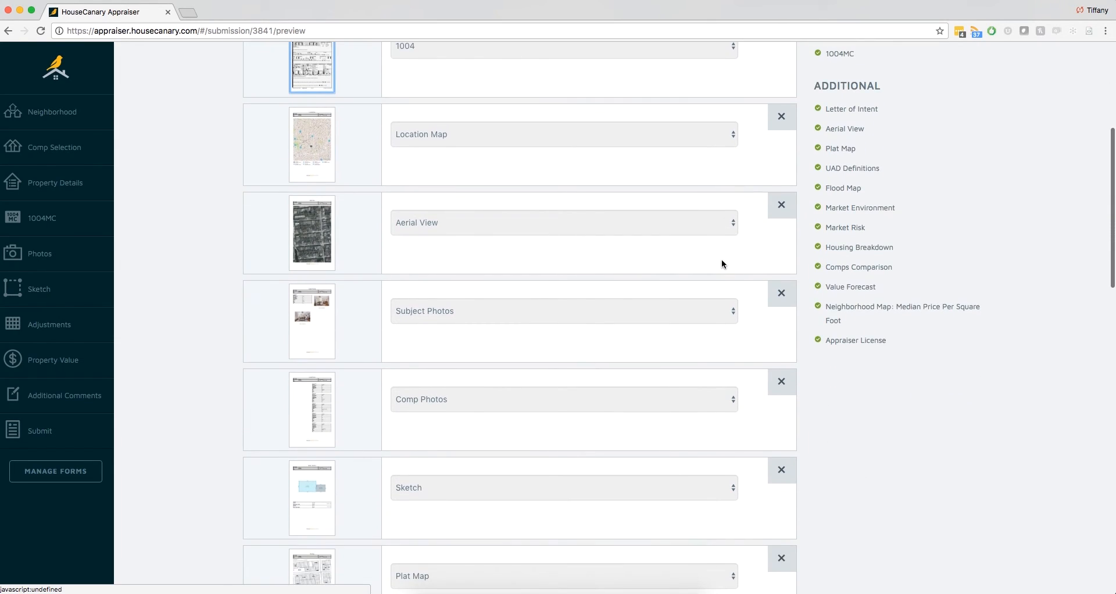
pyautogui.scroll(-2, 721, 264)
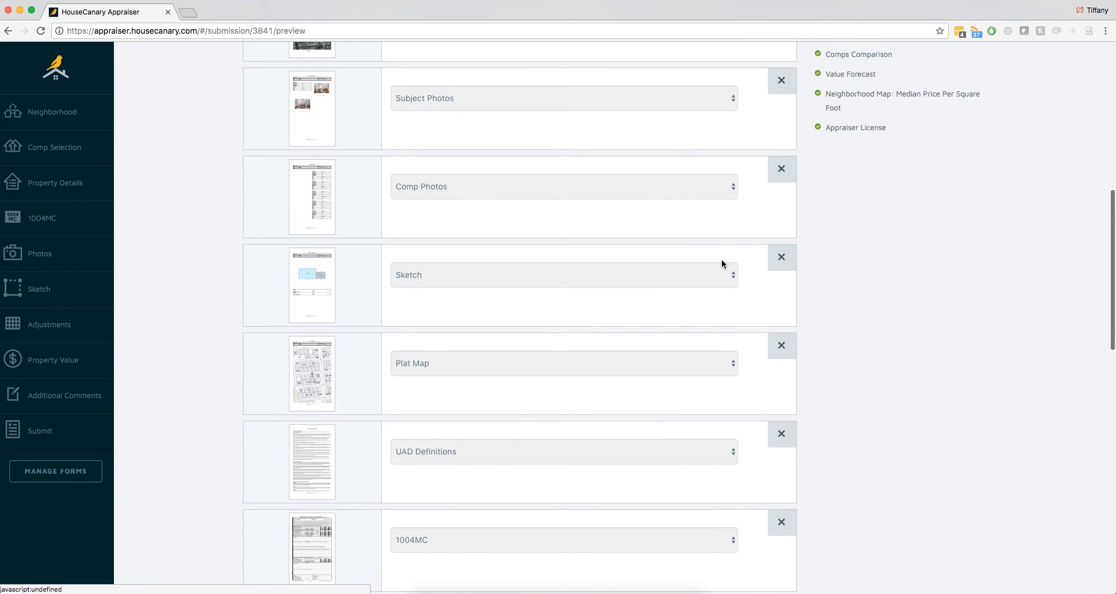
pyautogui.scroll(-2, 722, 264)
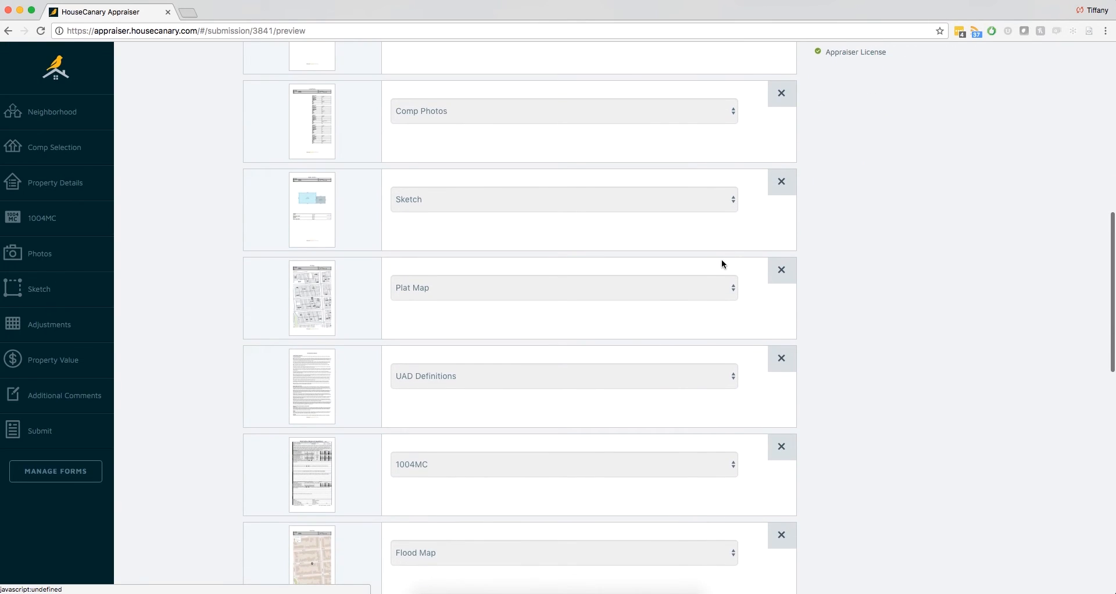
# - Remove the Value Forecast and Comps Comparison exhibits from the appraisal package
pyautogui.scroll(-4, 722, 264)
pyautogui.scroll(-3, 722, 264)
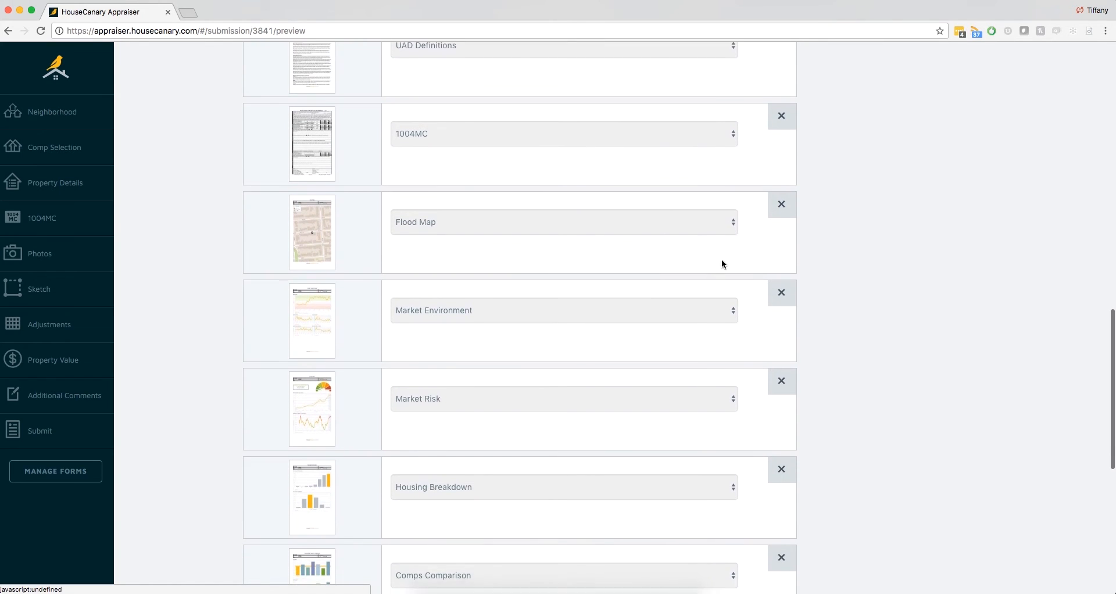
pyautogui.scroll(-1, 722, 263)
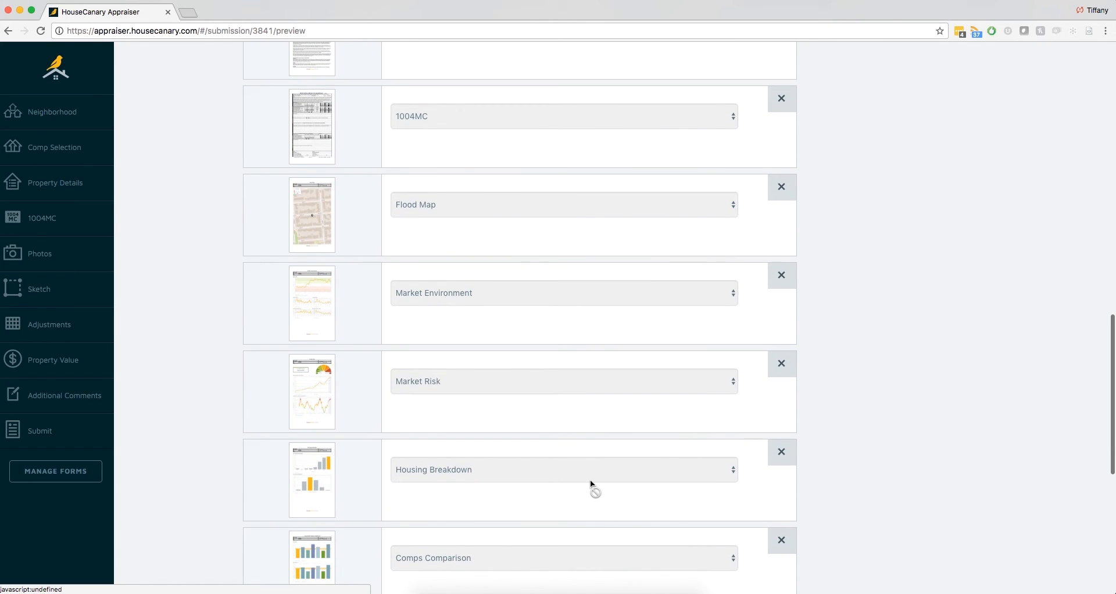
pyautogui.scroll(-3, 591, 484)
pyautogui.click(779, 493)
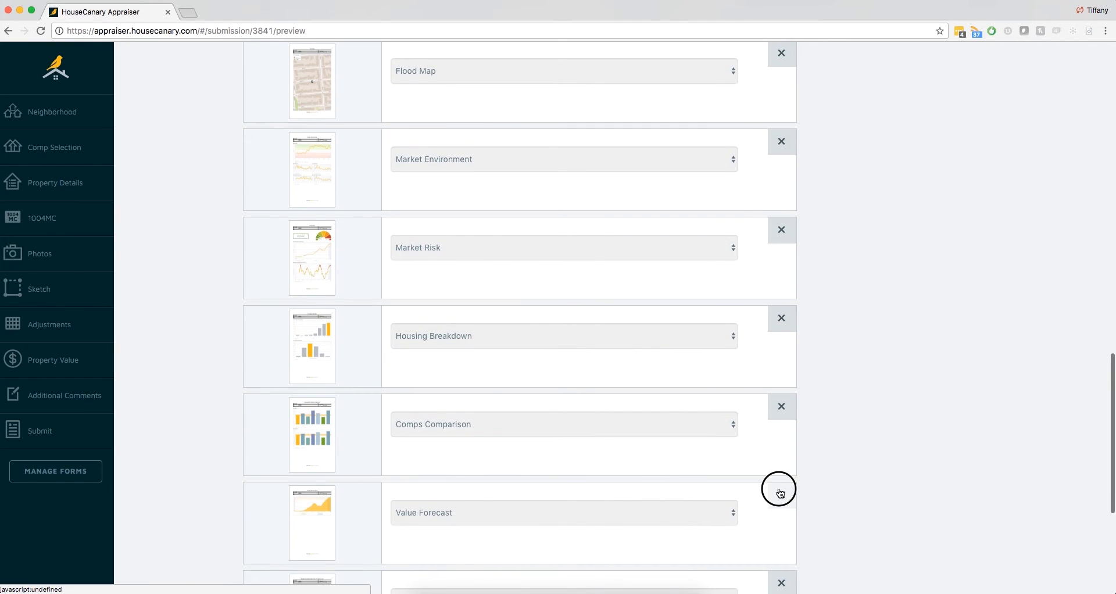
pyautogui.click(787, 419)
# - Restore the Comps Comparison exhibit to the appraisal package from the list of additional forms
pyautogui.scroll(2, 857, 403)
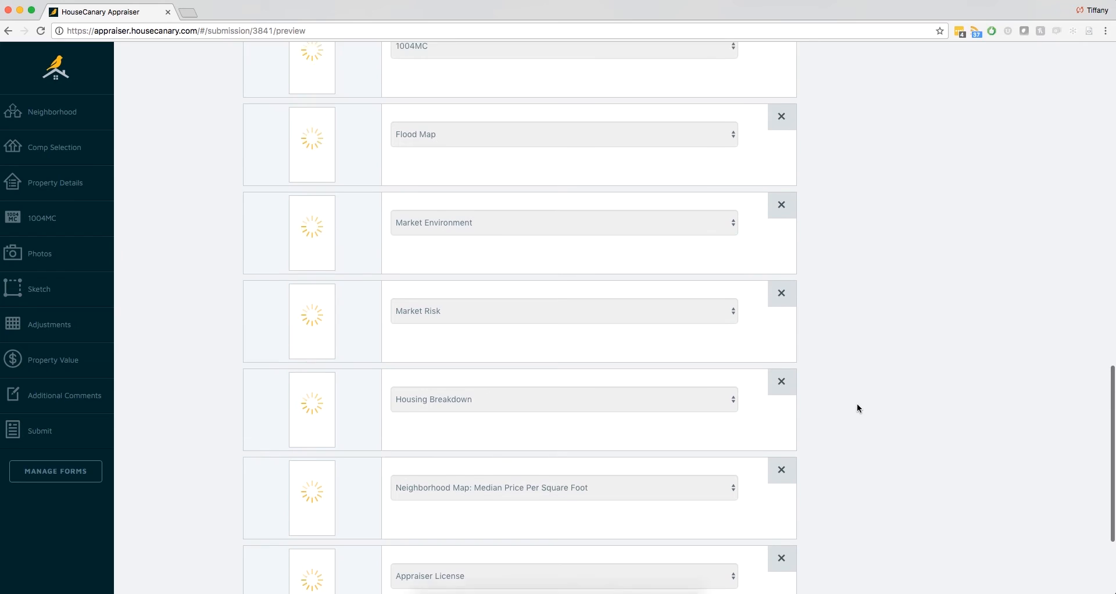
pyautogui.scroll(10, 857, 407)
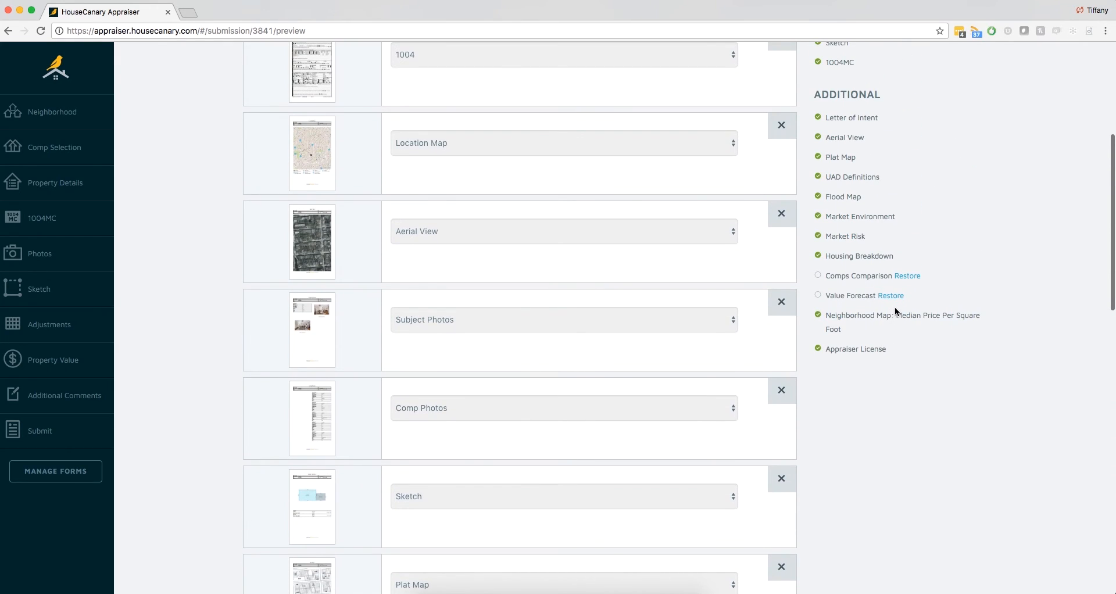
pyautogui.click(908, 276)
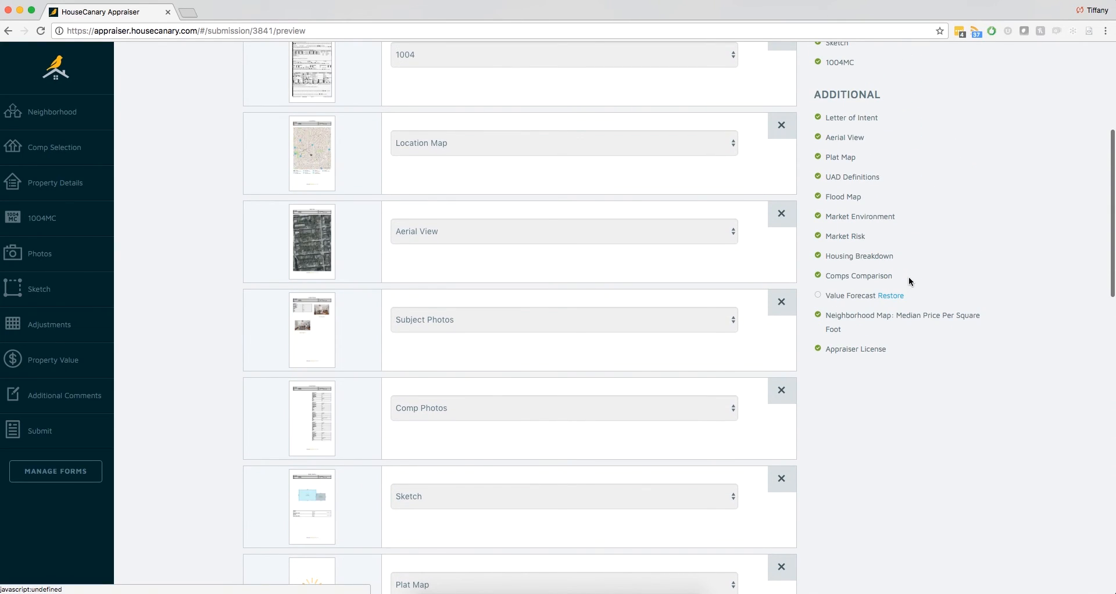
# - Add a blank addendum entry at the end of the appraisal package and remove it again
pyautogui.scroll(-15, 896, 455)
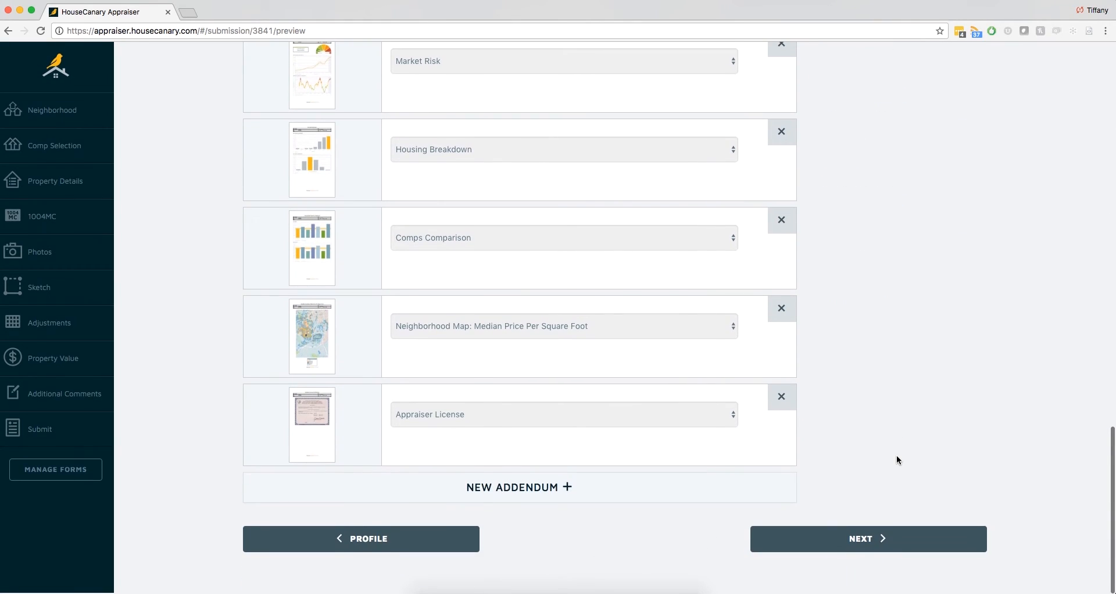
pyautogui.click(608, 491)
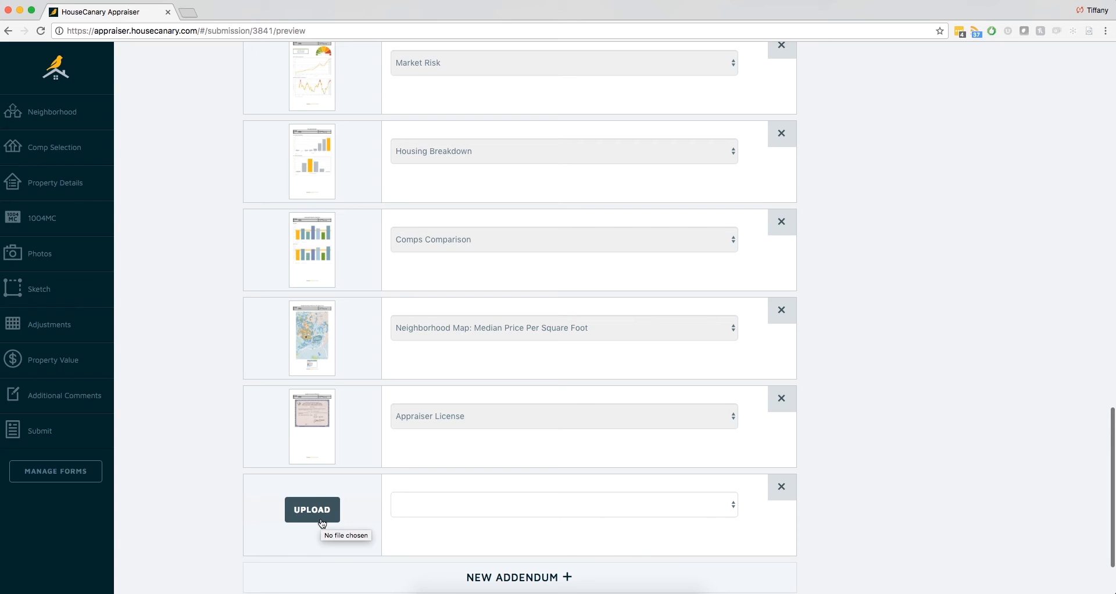
pyautogui.scroll(-3, 322, 523)
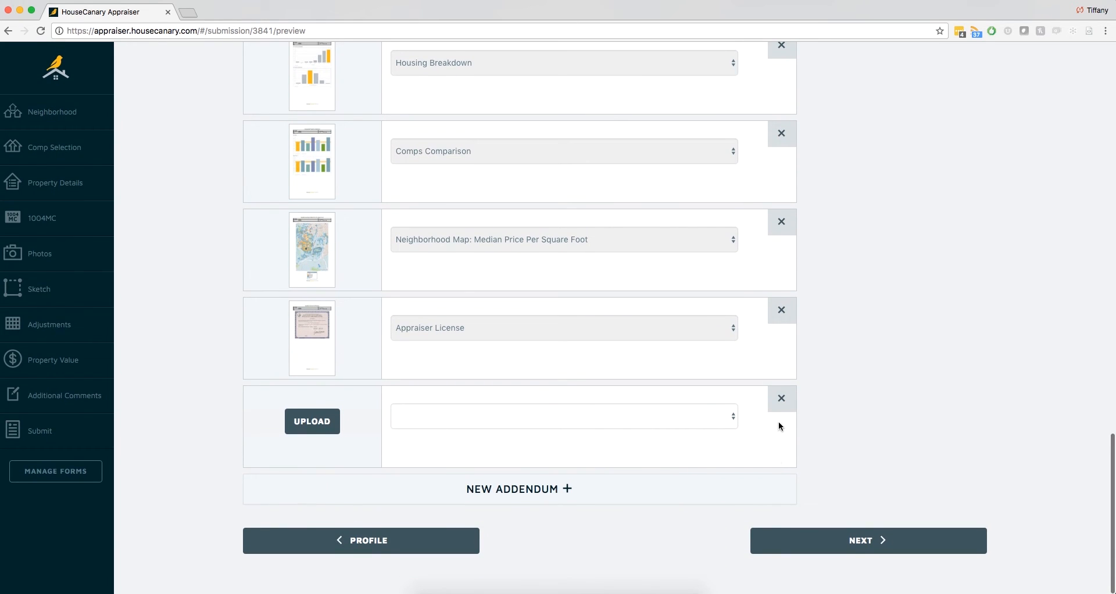
pyautogui.click(779, 407)
# - Continue to the submission stage, look through the complete appraisal form, and download the appraisal
pyautogui.click(869, 541)
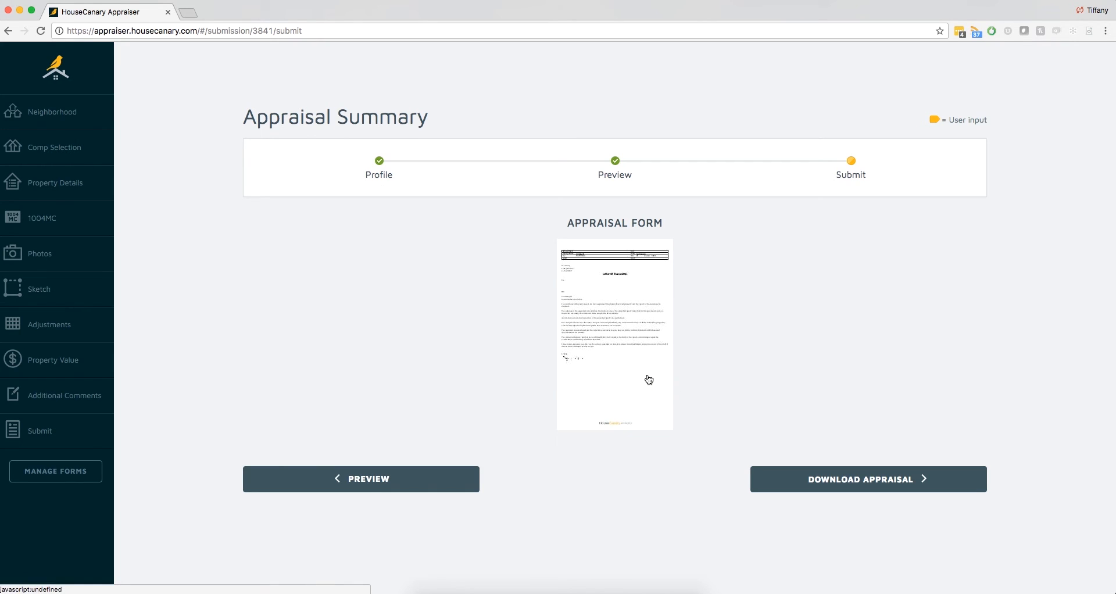
pyautogui.click(649, 379)
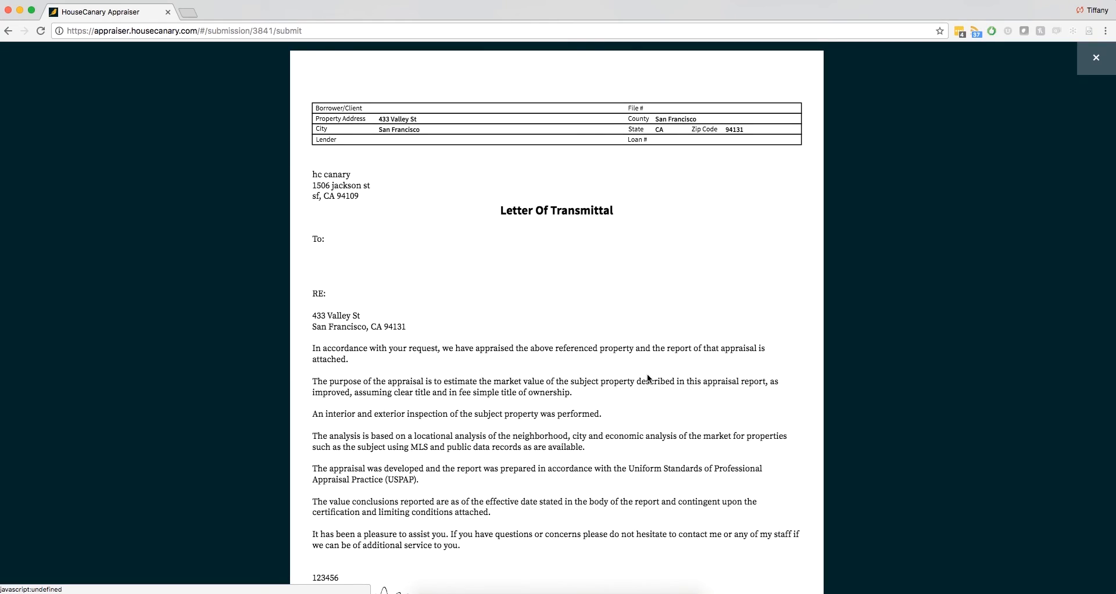
pyautogui.scroll(-20, 648, 379)
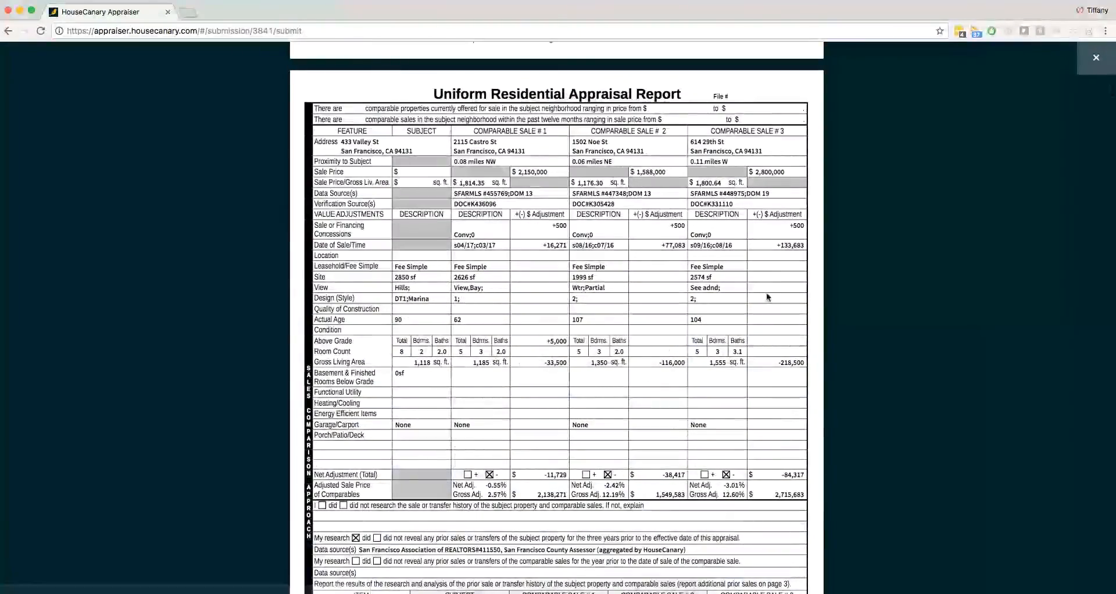
pyautogui.scroll(-10, 795, 331)
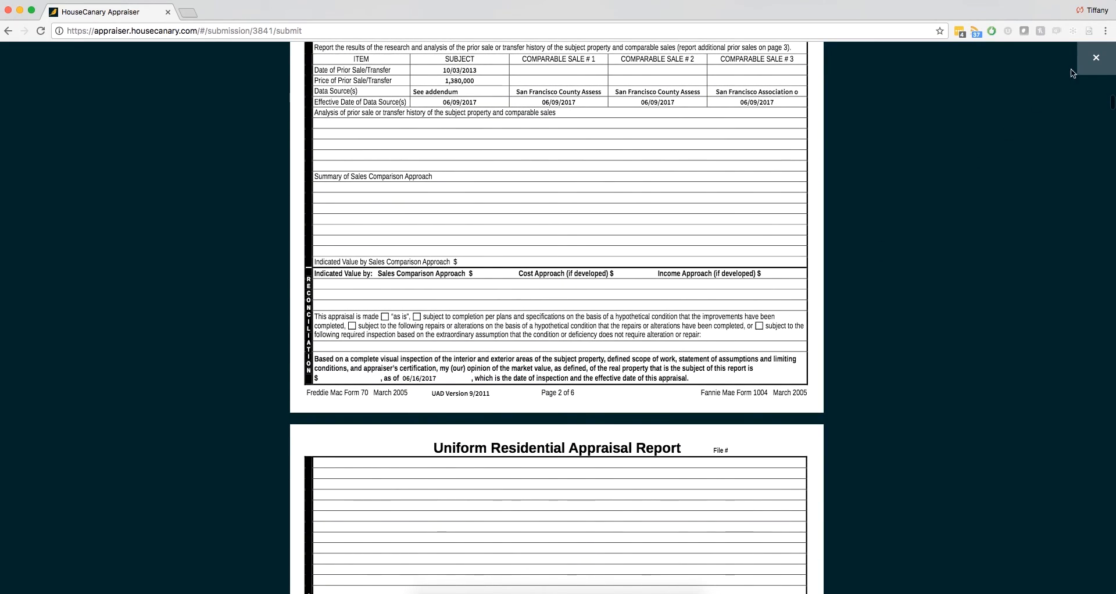
pyautogui.click(1096, 60)
pyautogui.click(826, 472)
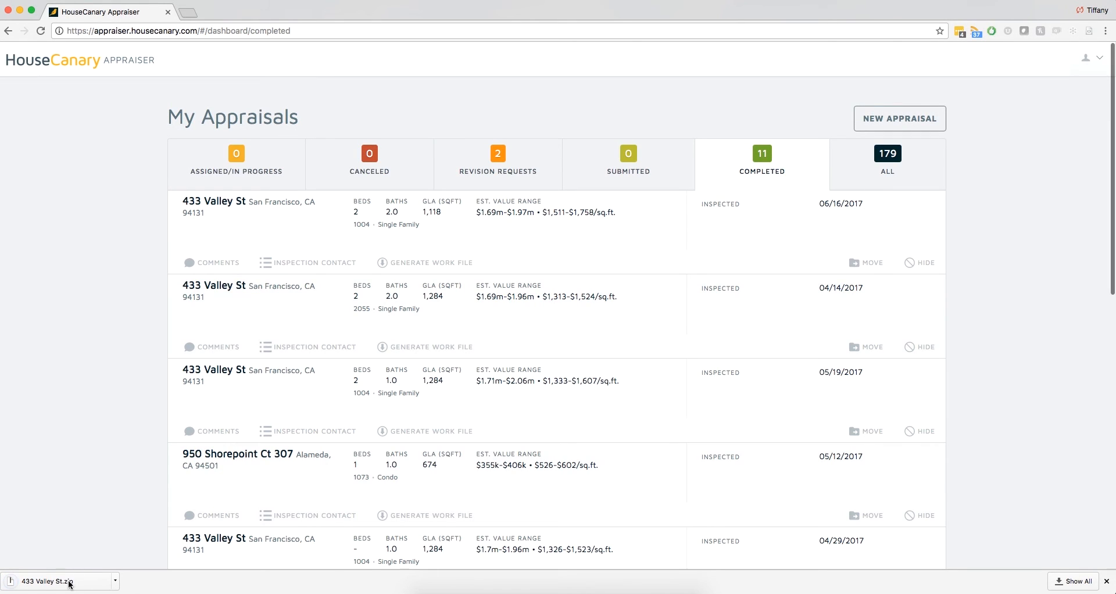
# - Open the downloaded work file archive and preview the photo pages of comp-data-sheets.pdf in its folder
pyautogui.click(69, 583)
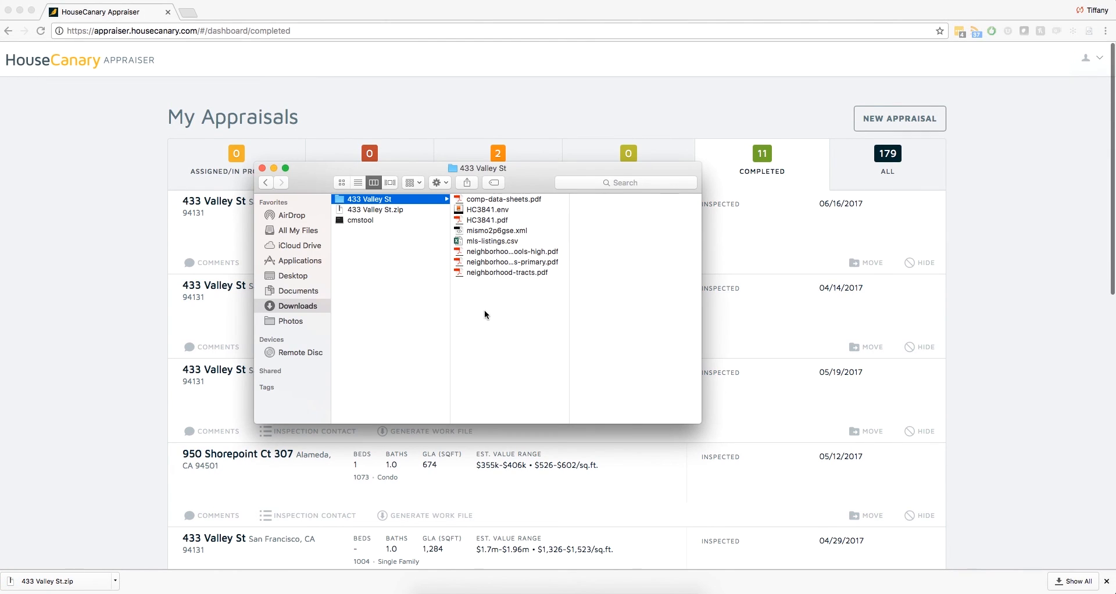
pyautogui.click(529, 197)
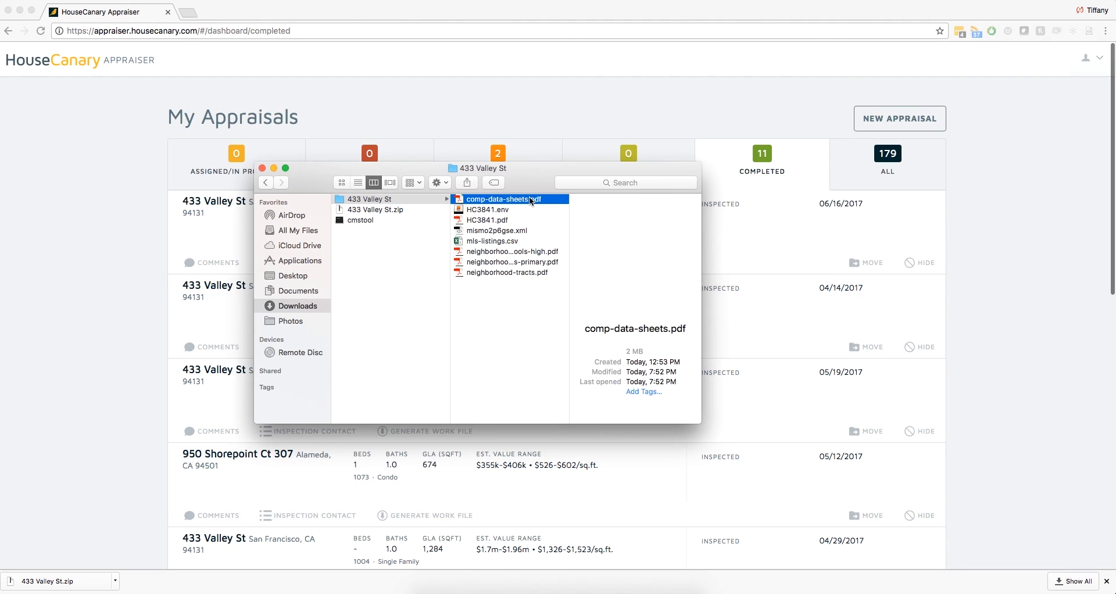
pyautogui.press('space')
pyautogui.click(364, 224)
pyautogui.click(386, 311)
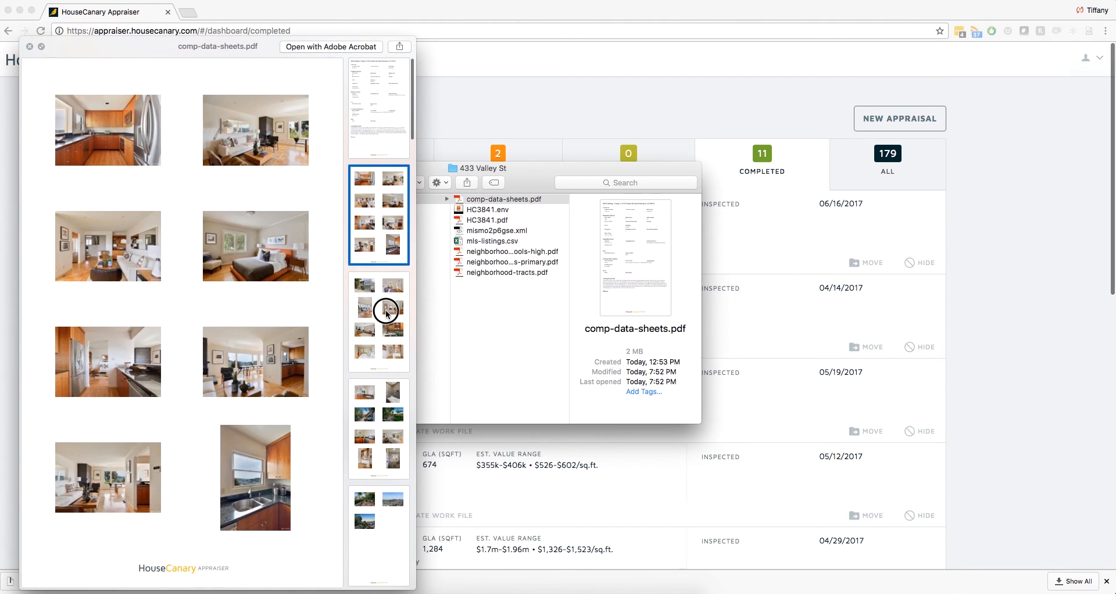
pyautogui.press('space')
# - Examine the remaining work file contents: the report's ENV and PDF files, mismo2p6gse.xml, mls-listings.csv, and the neighborhood PDFs
pyautogui.click(489, 214)
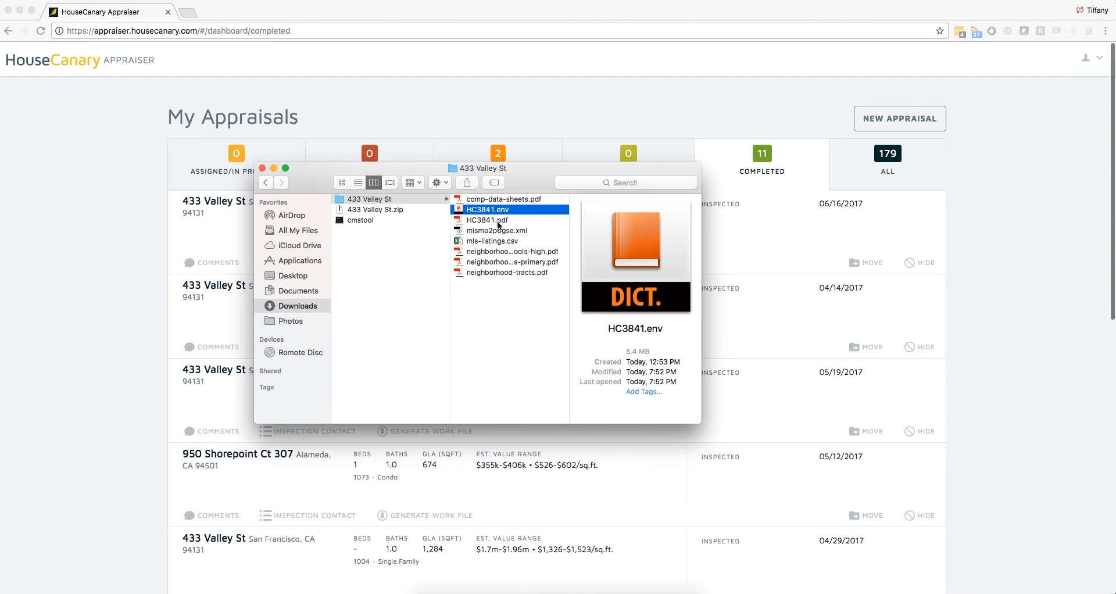
pyautogui.click(508, 221)
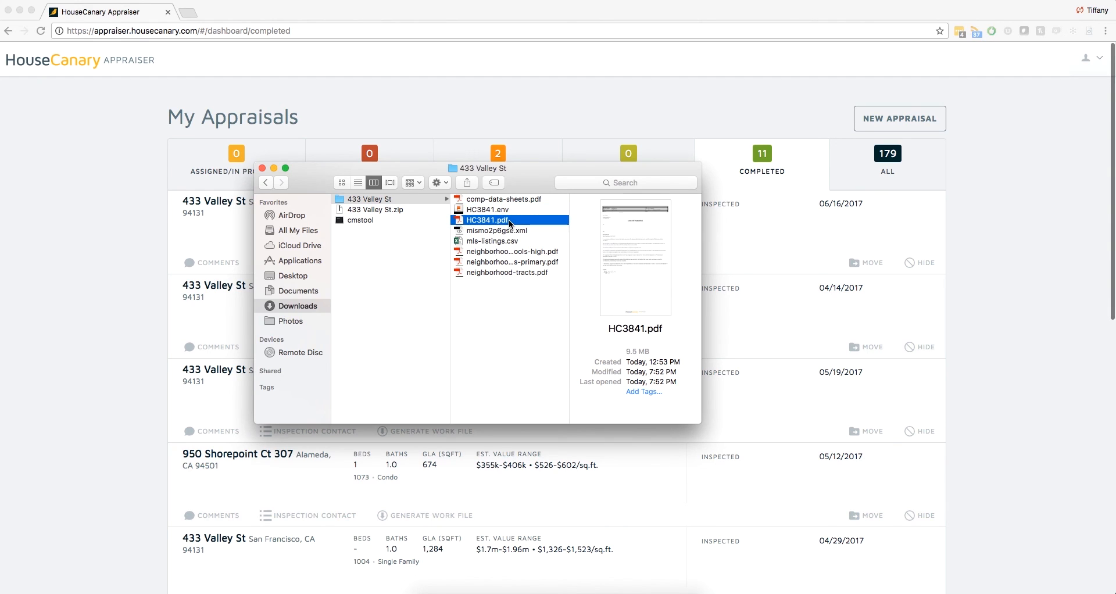
pyautogui.click(508, 230)
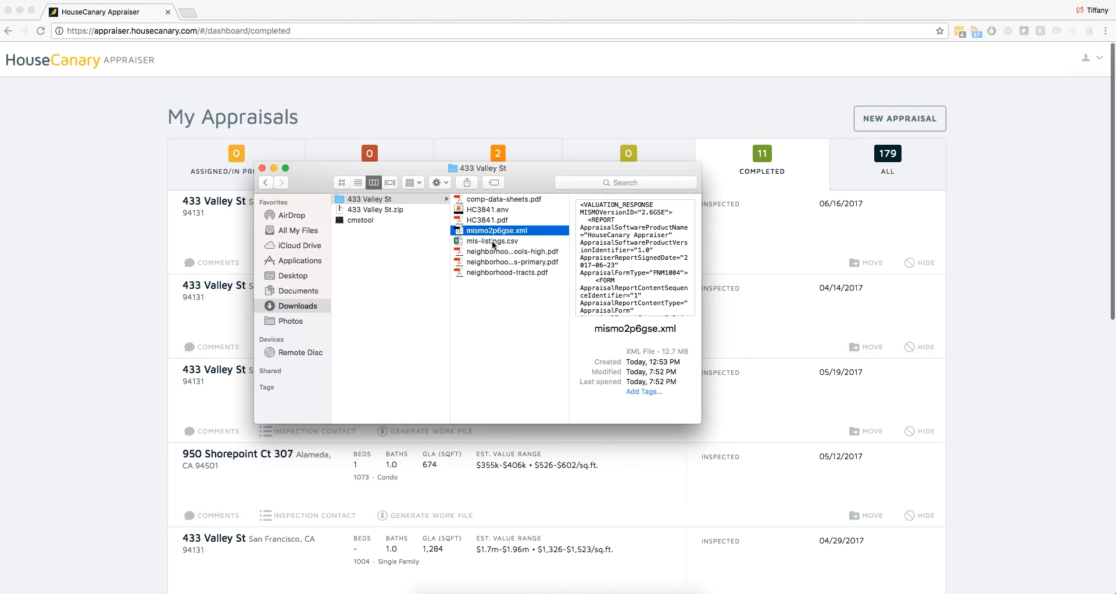
pyautogui.click(500, 247)
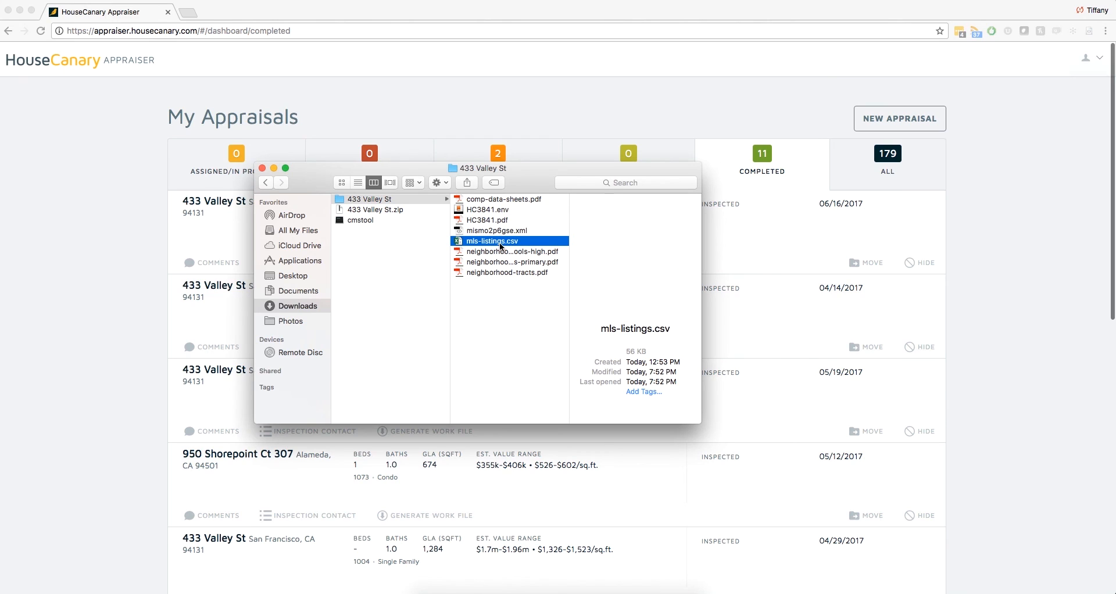
pyautogui.click(501, 250)
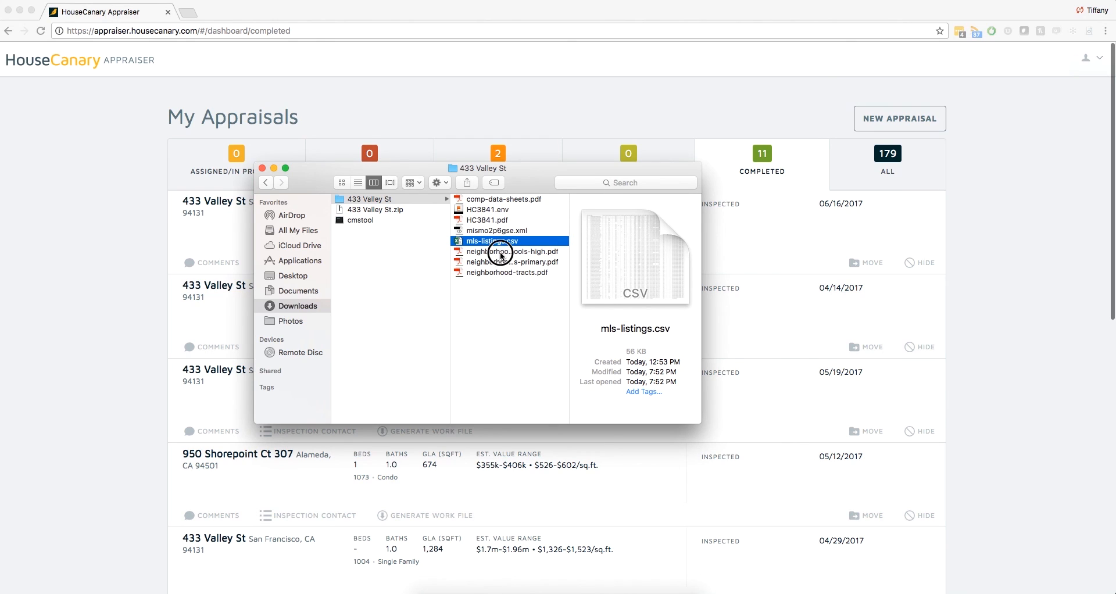
pyautogui.press('Down')
pyautogui.press('Down')
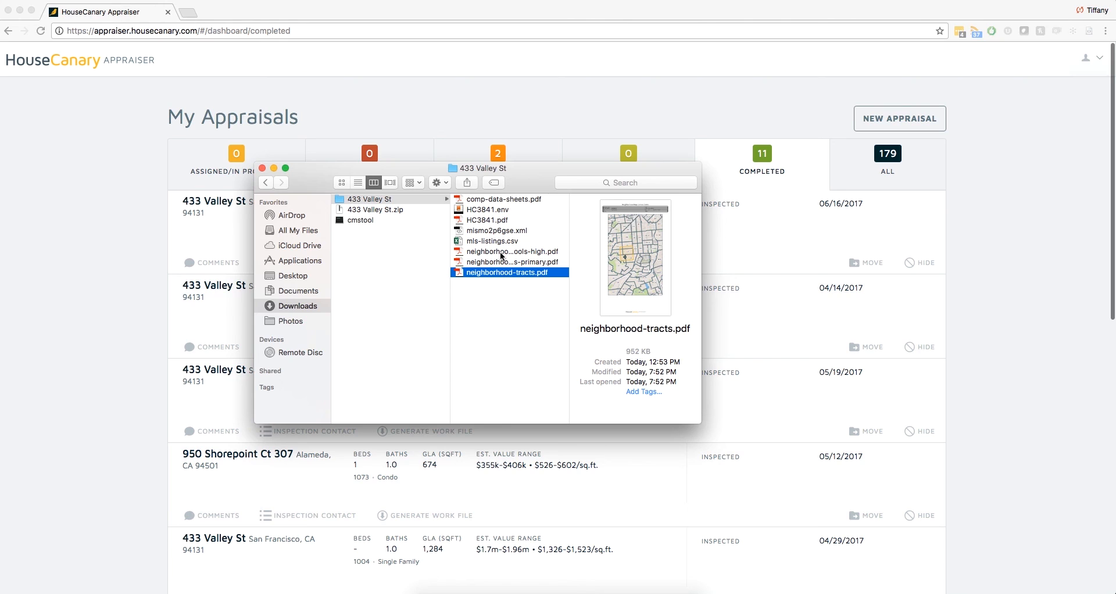